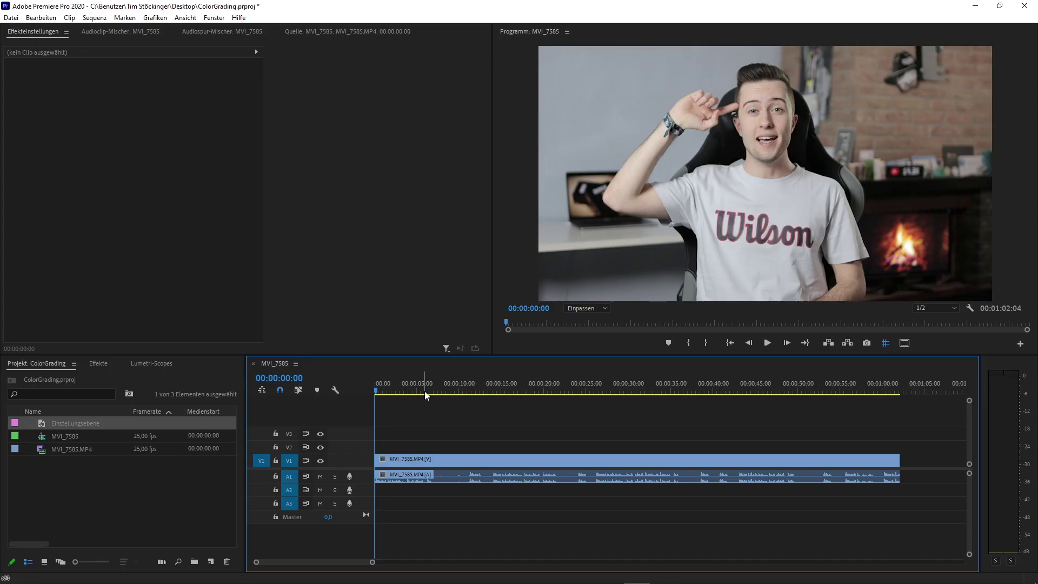
# Step: Search the effects for 'farbe' and drag Lumetri-Farbe onto the MVI_7585 clip on V1
pyautogui.click(98, 363)
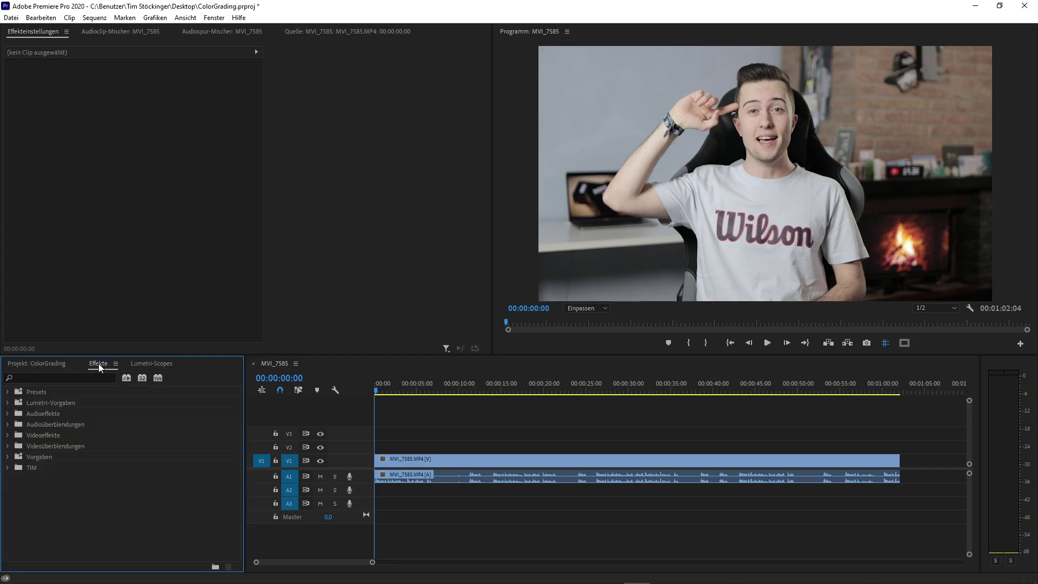
pyautogui.click(55, 377)
pyautogui.write('farbe')
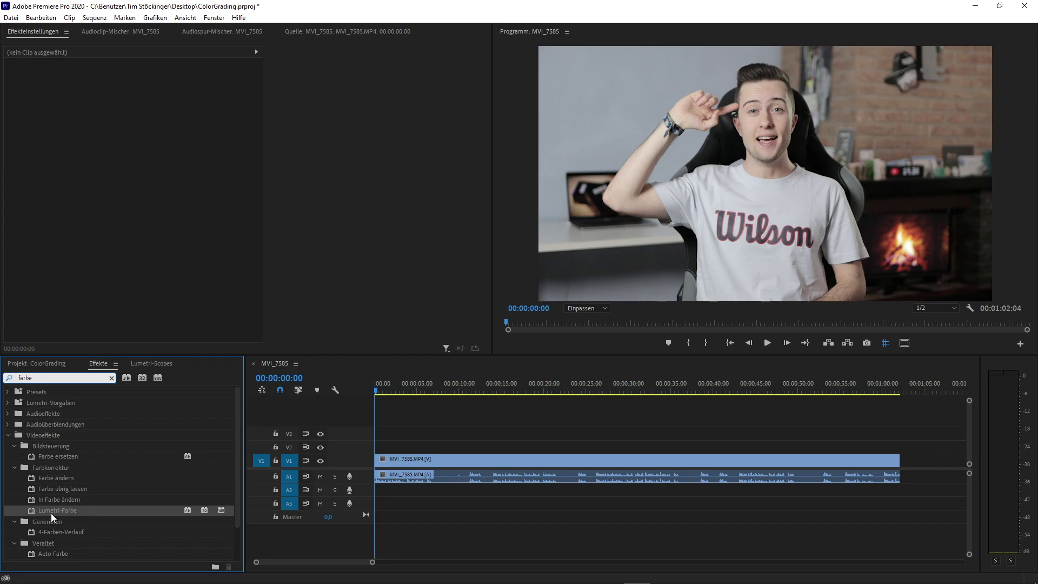
pyautogui.moveTo(51, 513); pyautogui.dragTo(425, 454)
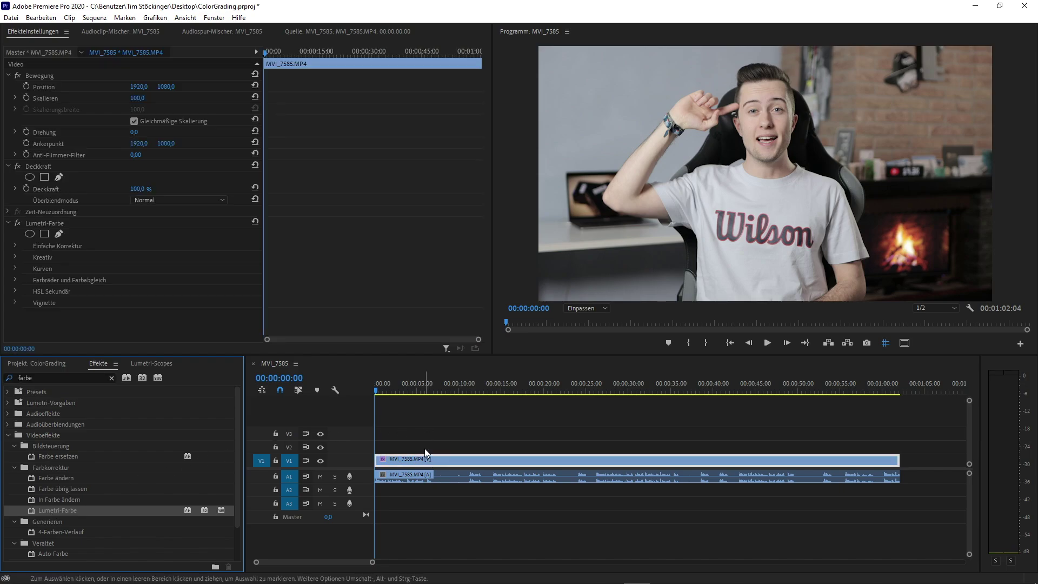
# Step: Undo the Lumetri-Farbe effect and razor the interview clip at four points
pyautogui.hotkey('ctrl', 'z')
pyautogui.press('c')
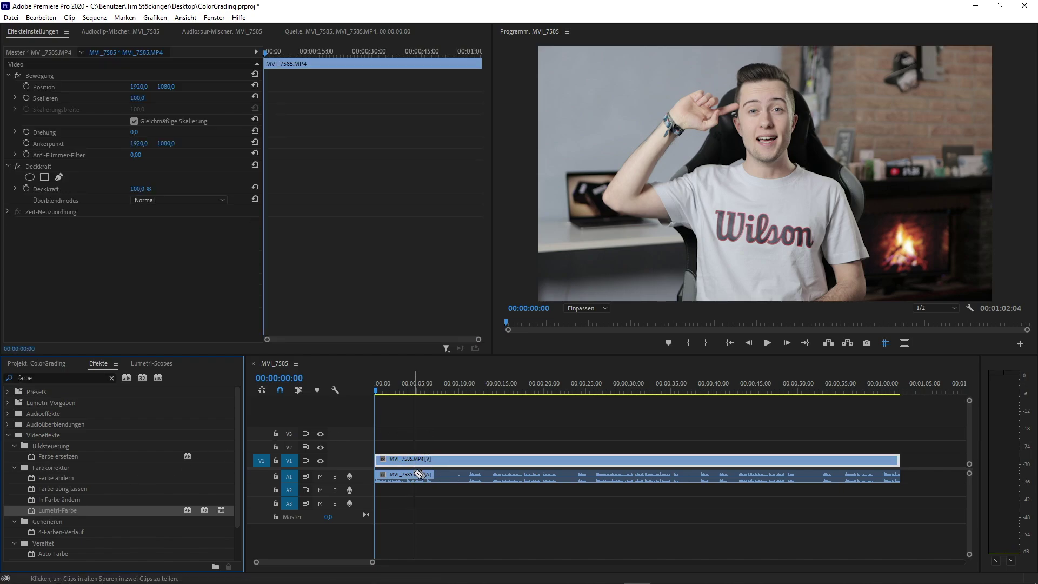
pyautogui.click(414, 474)
pyautogui.click(451, 473)
pyautogui.click(489, 472)
pyautogui.click(539, 471)
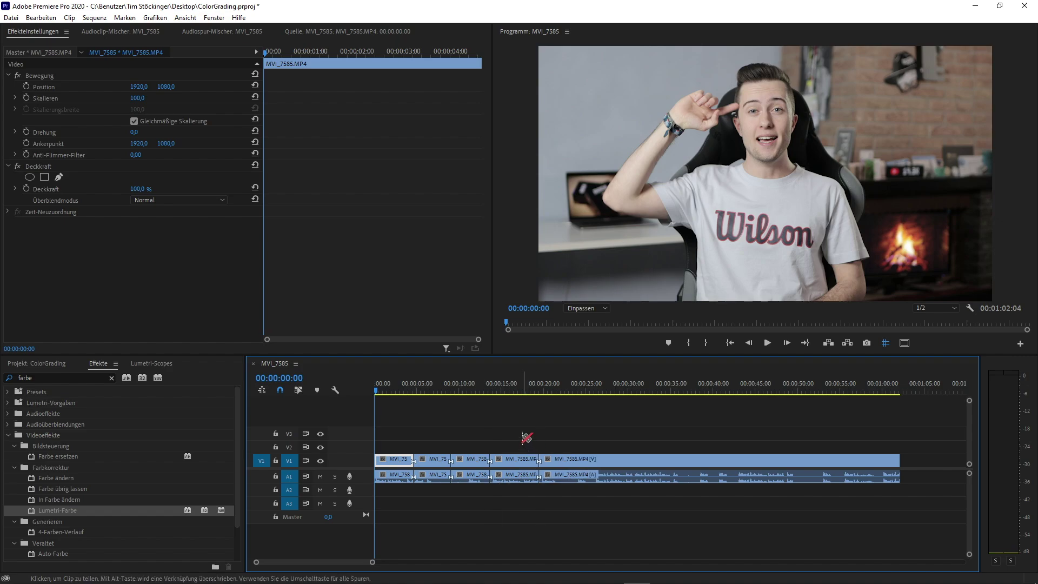
# Step: Delete the fourth clip piece and ripple-delete the leftover gaps in the sequence
pyautogui.press('v')
pyautogui.moveTo(514, 433); pyautogui.dragTo(493, 474)
pyautogui.press('Delete')
pyautogui.click(504, 465)
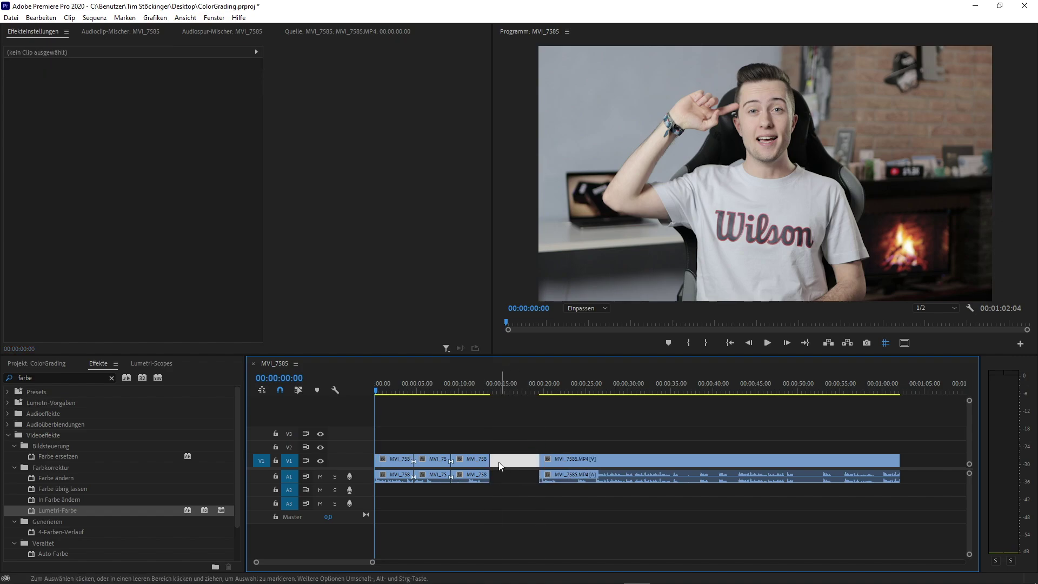
pyautogui.press('Delete')
pyautogui.moveTo(427, 435); pyautogui.dragTo(416, 497)
pyautogui.click(435, 459)
pyautogui.press('Delete')
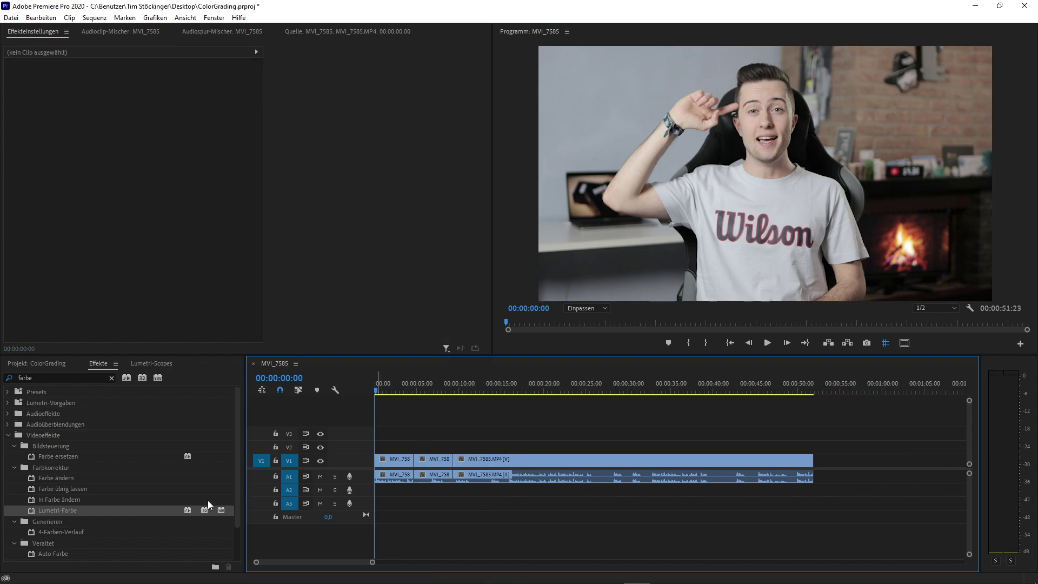
# Step: Apply Lumetri-Farbe to the first clip piece only, leaving the second and third ungraded
pyautogui.moveTo(145, 510)
pyautogui.mouseDown()
pyautogui.moveTo(351, 451)
pyautogui.moveTo(389, 461)
pyautogui.mouseUp()
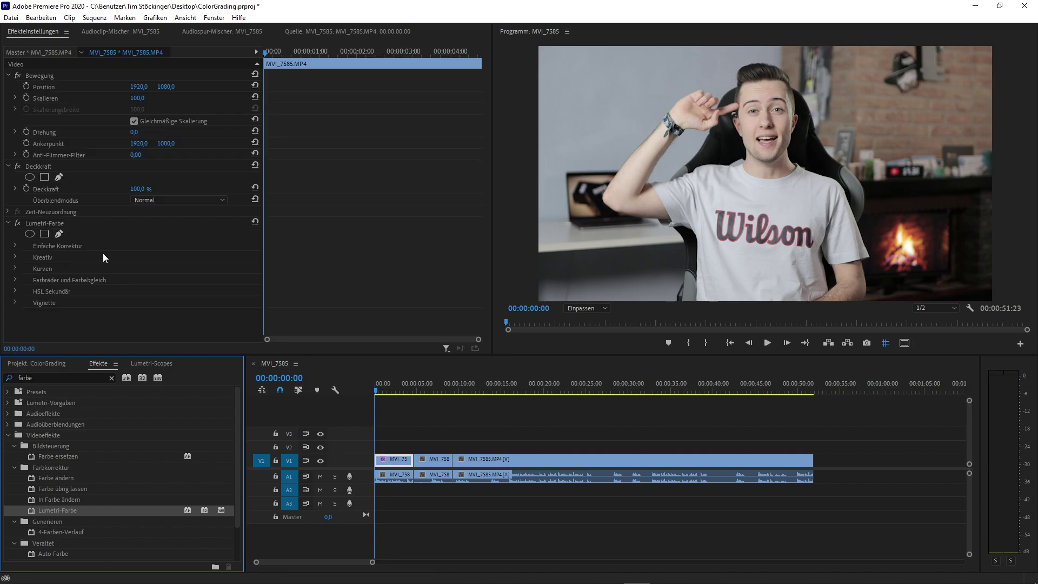
pyautogui.moveTo(430, 436); pyautogui.dragTo(498, 459)
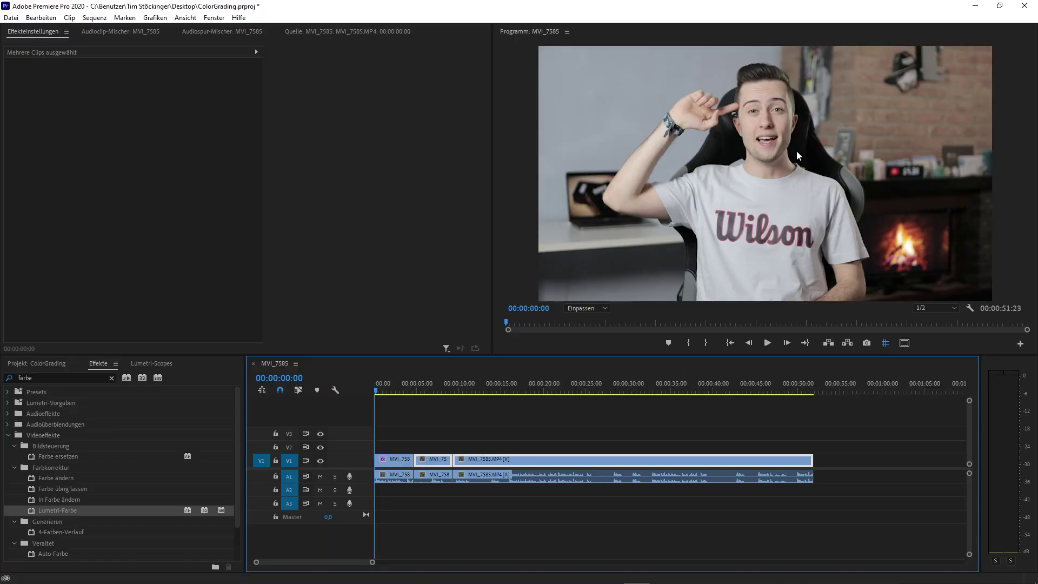
pyautogui.moveTo(391, 390); pyautogui.dragTo(504, 391)
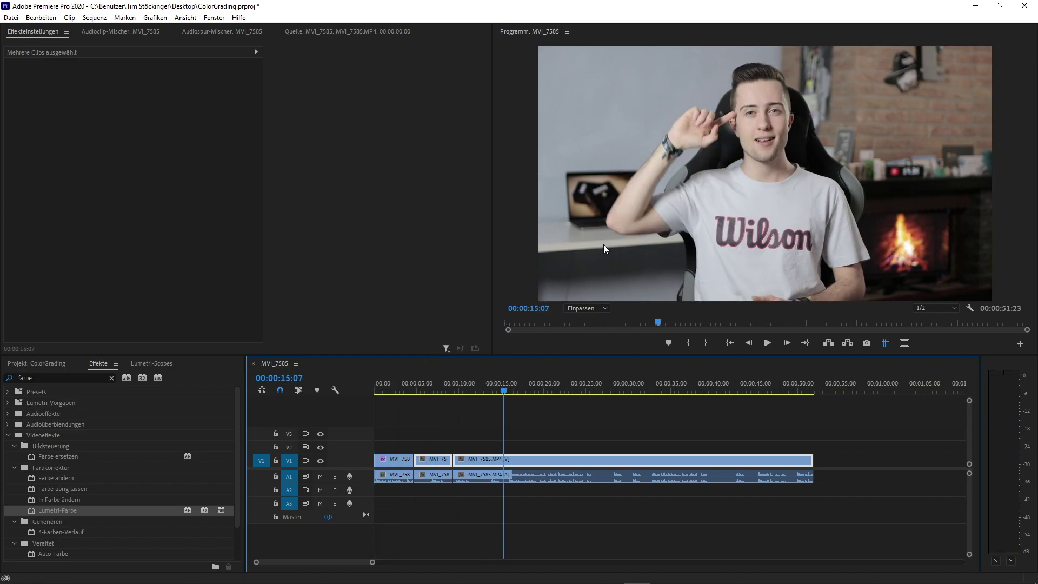
# Step: Create an Einstellungsebene adjustment layer and stretch it over all three clips on V2
pyautogui.click(29, 364)
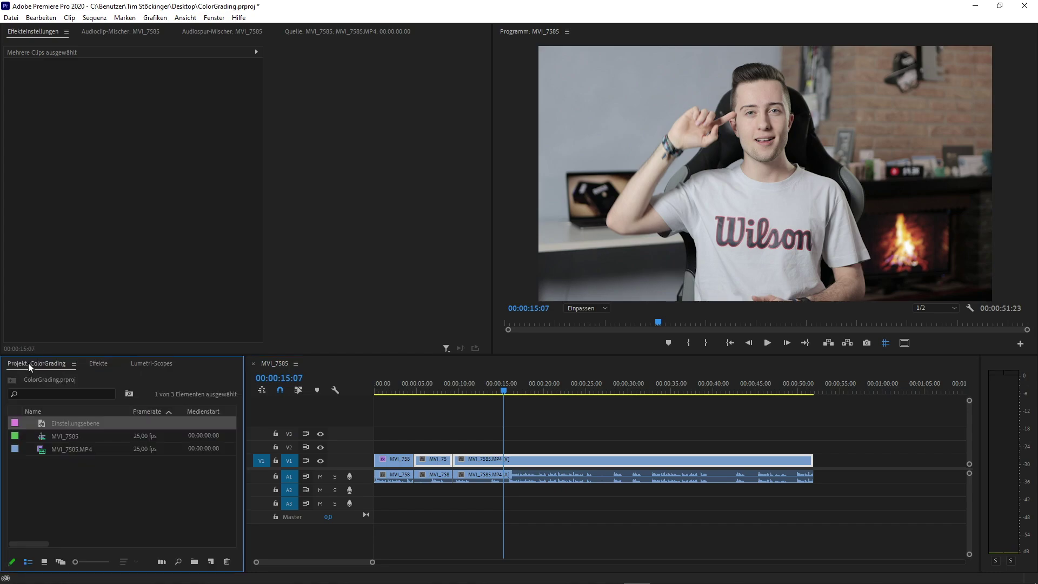
pyautogui.click(215, 563)
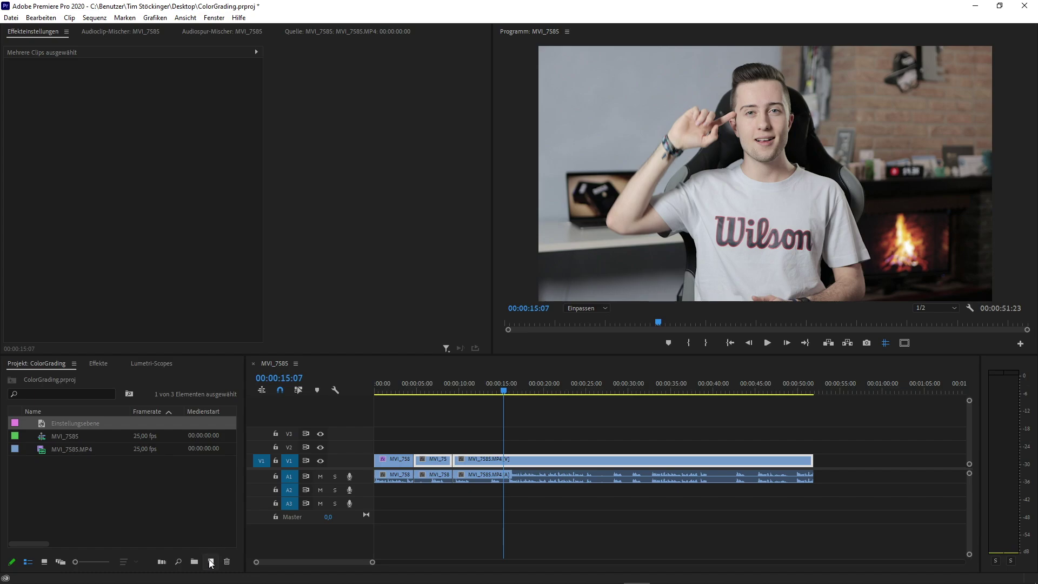
pyautogui.click(211, 562)
pyautogui.click(225, 465)
pyautogui.press('Return')
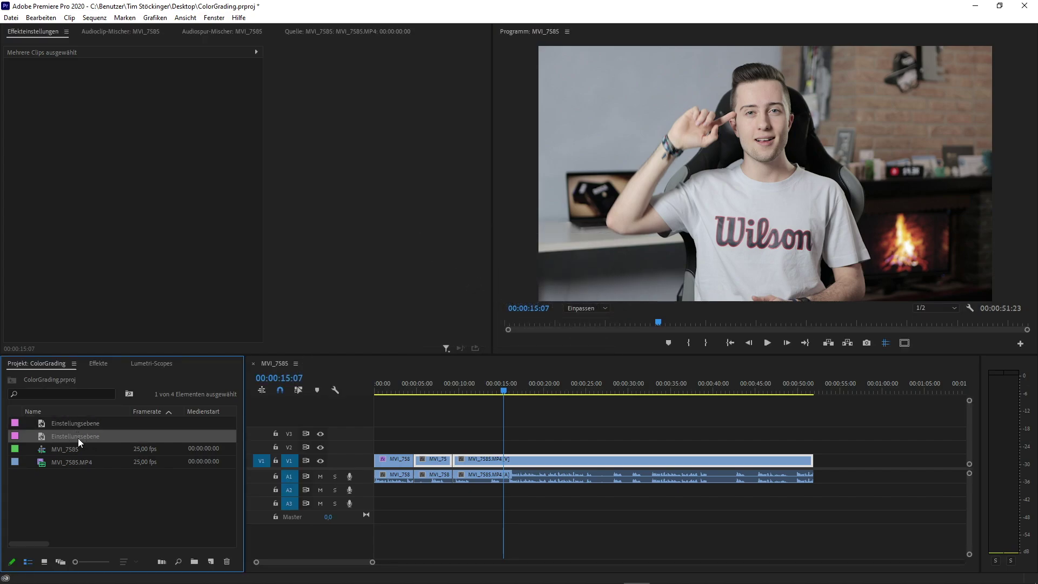
pyautogui.moveTo(78, 437)
pyautogui.mouseDown()
pyautogui.moveTo(357, 453)
pyautogui.moveTo(813, 445)
pyautogui.mouseUp()
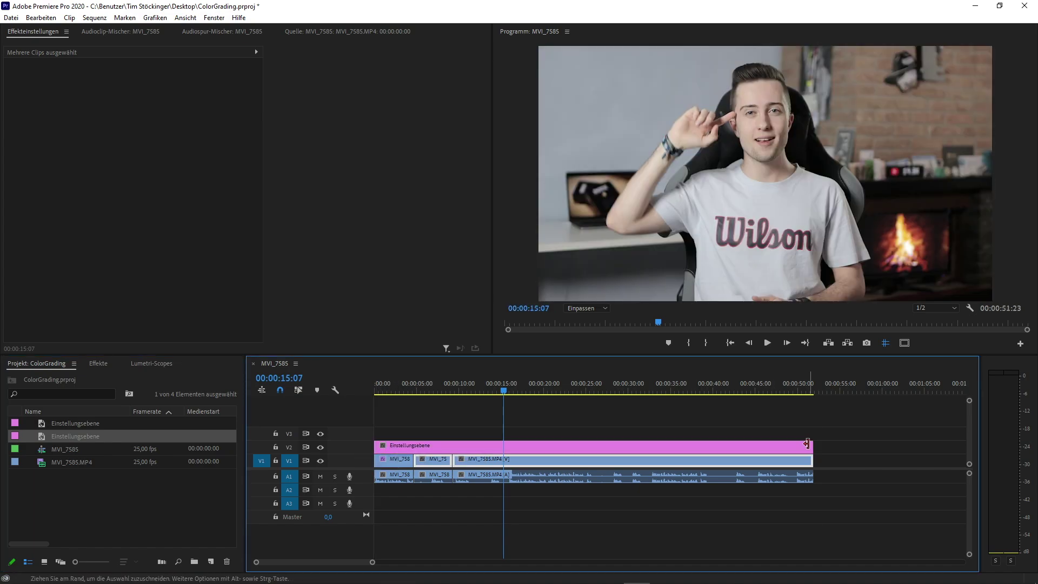
pyautogui.click(485, 445)
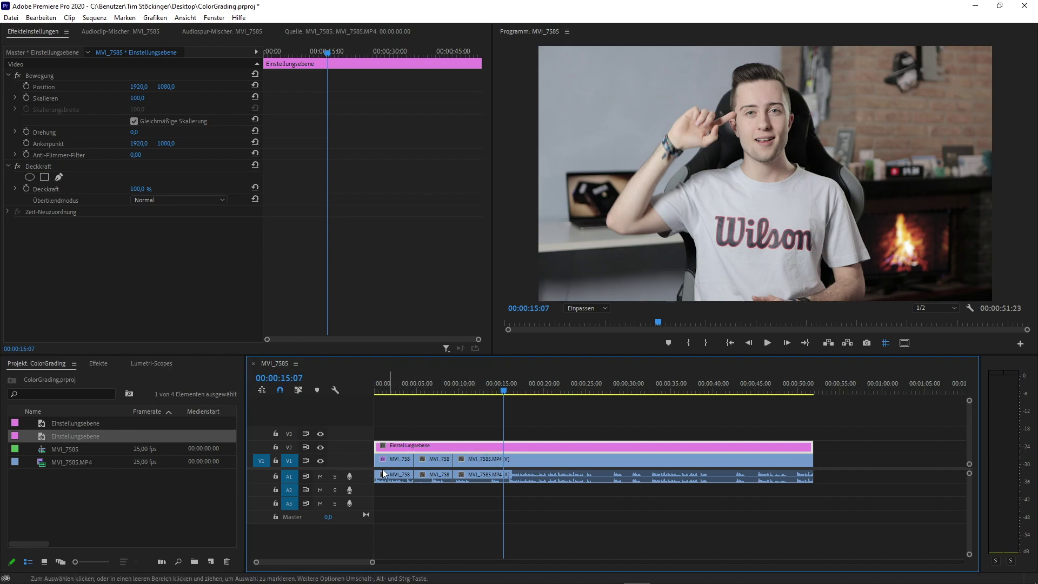
# Step: Put Lumetri-Farbe on the adjustment layer, test Belichtung at 7,0, then reset it to 0,0
pyautogui.click(98, 364)
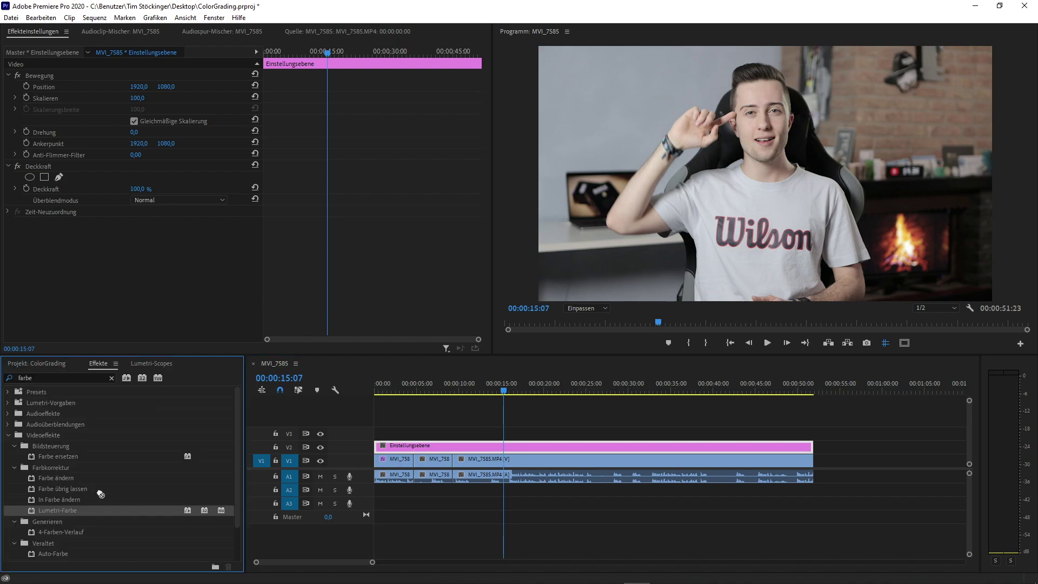
pyautogui.moveTo(411, 435); pyautogui.dragTo(436, 449)
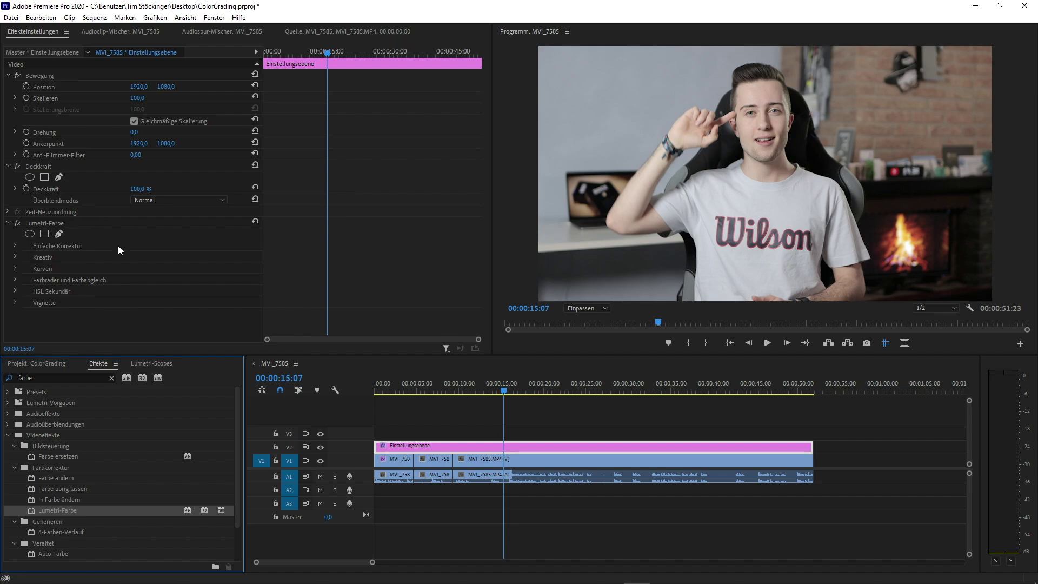
pyautogui.click(15, 243)
pyautogui.scroll(-4, 39, 248)
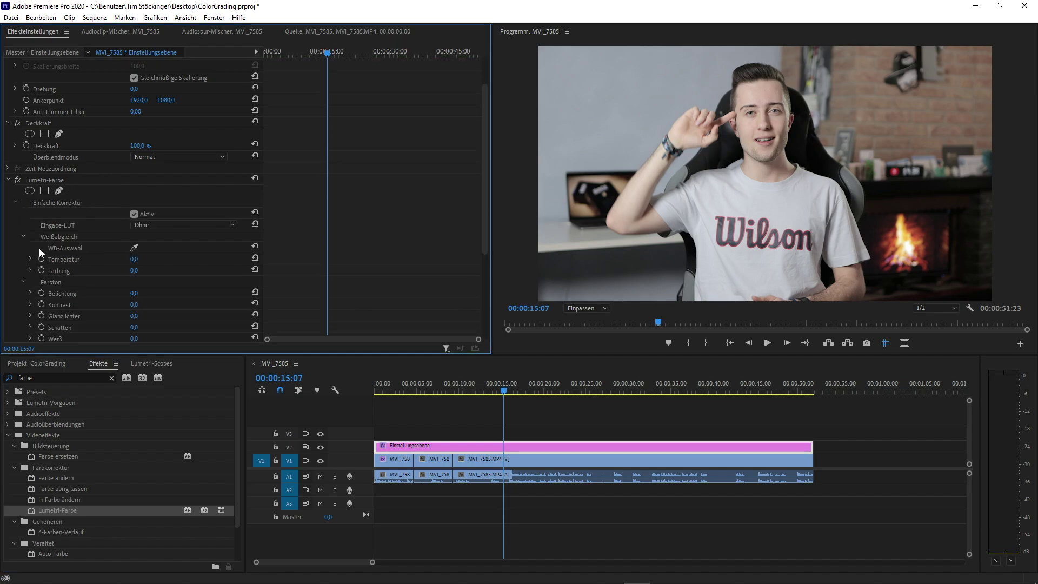
pyautogui.moveTo(133, 249); pyautogui.dragTo(172, 250)
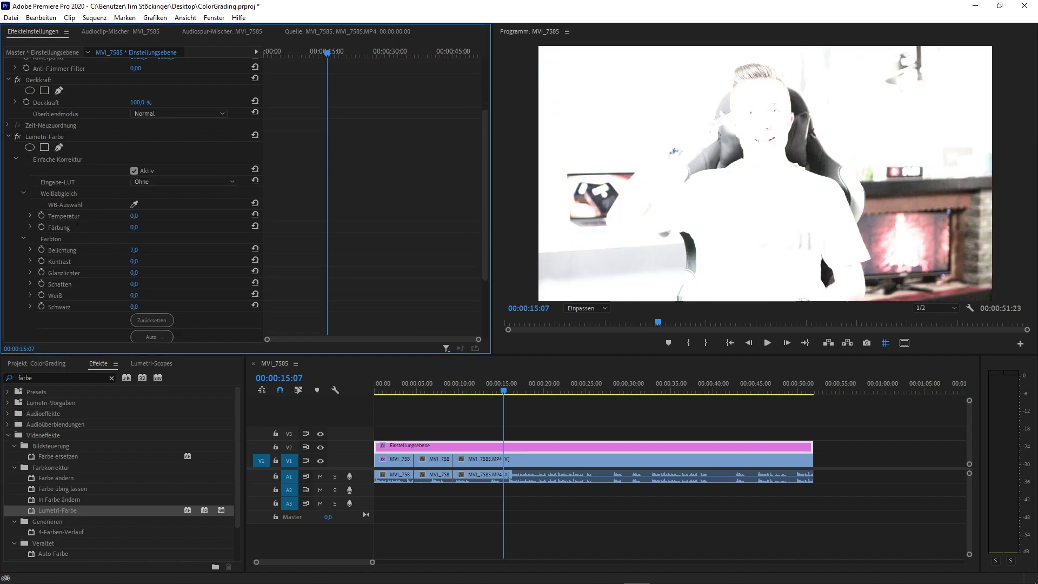
pyautogui.moveTo(530, 394); pyautogui.dragTo(397, 389)
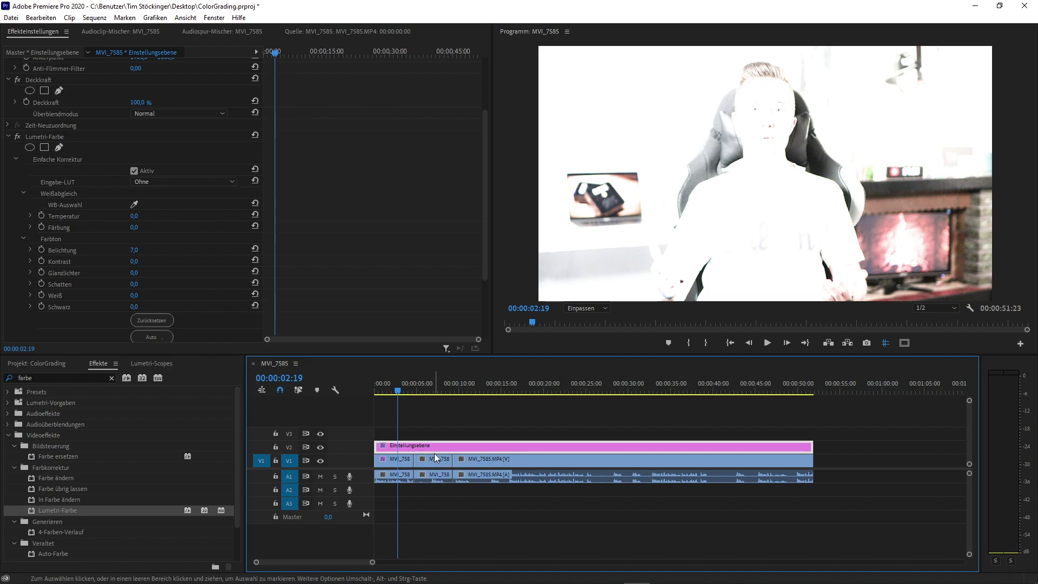
pyautogui.click(256, 246)
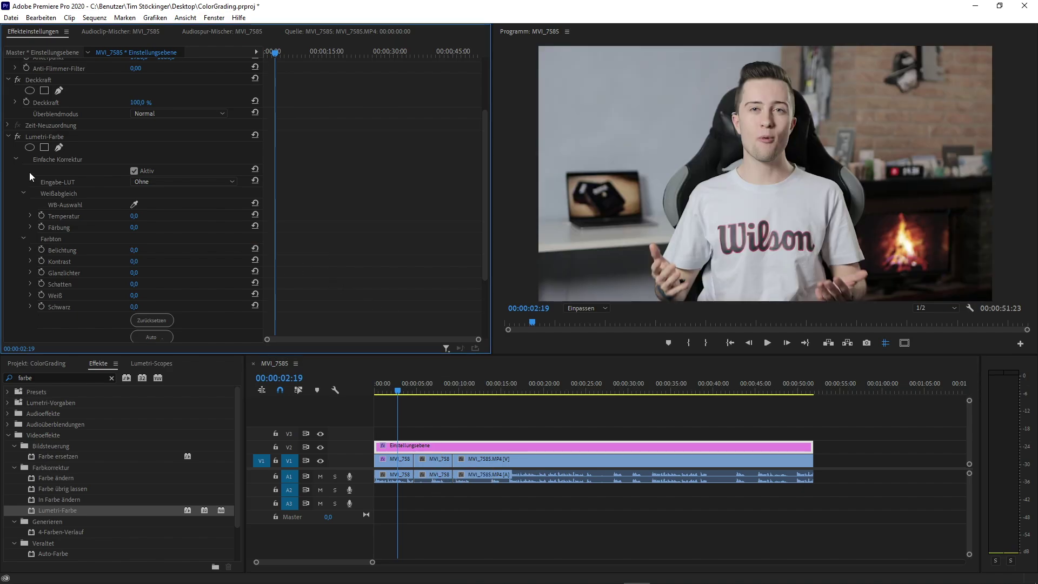
pyautogui.click(16, 159)
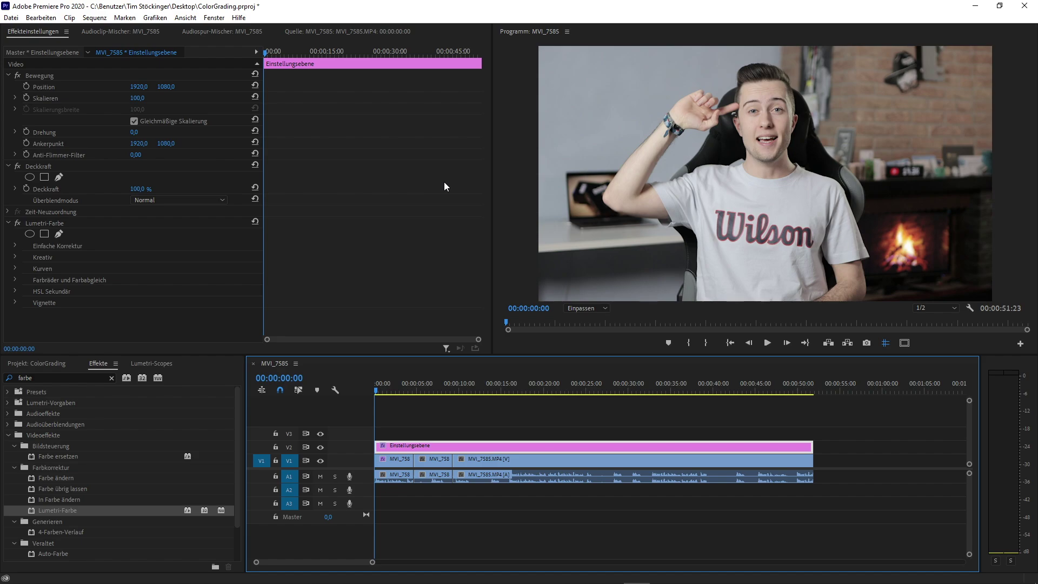
# Step: Show the Lumetri-Scopes waveform from Fenster and look over its scope options without changes
pyautogui.click(213, 22)
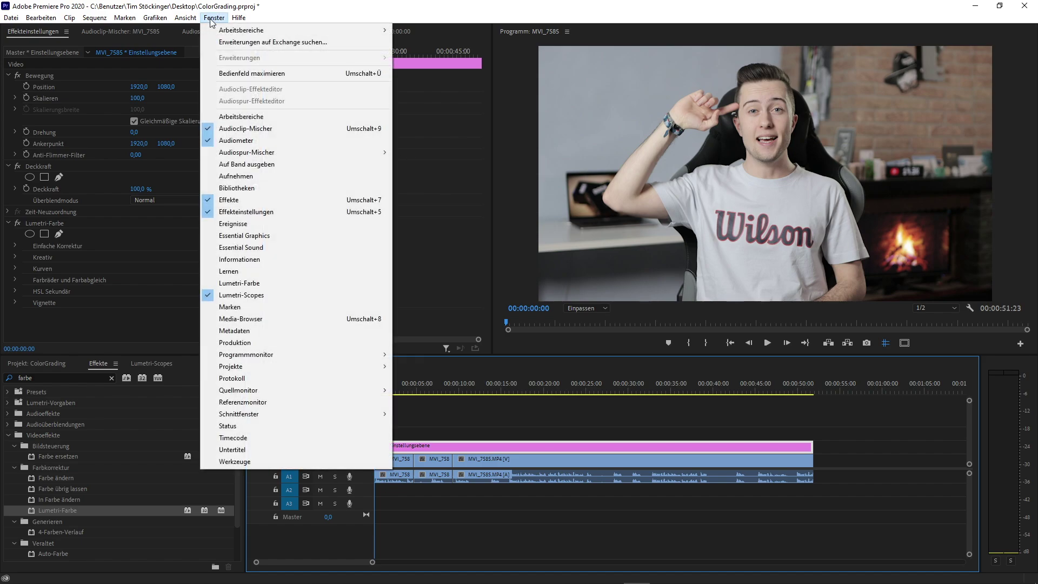
pyautogui.click(217, 296)
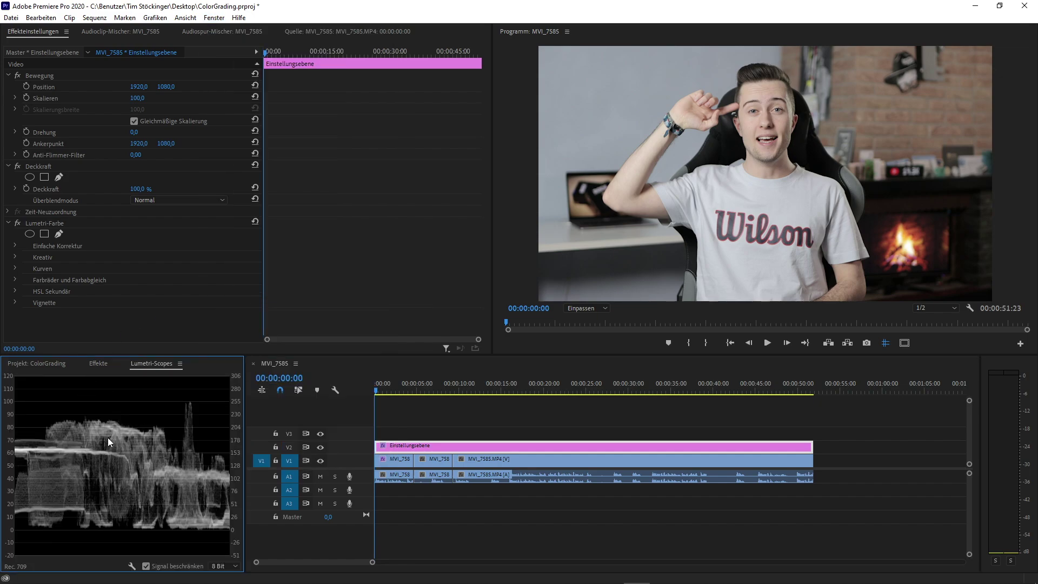
pyautogui.click(131, 565)
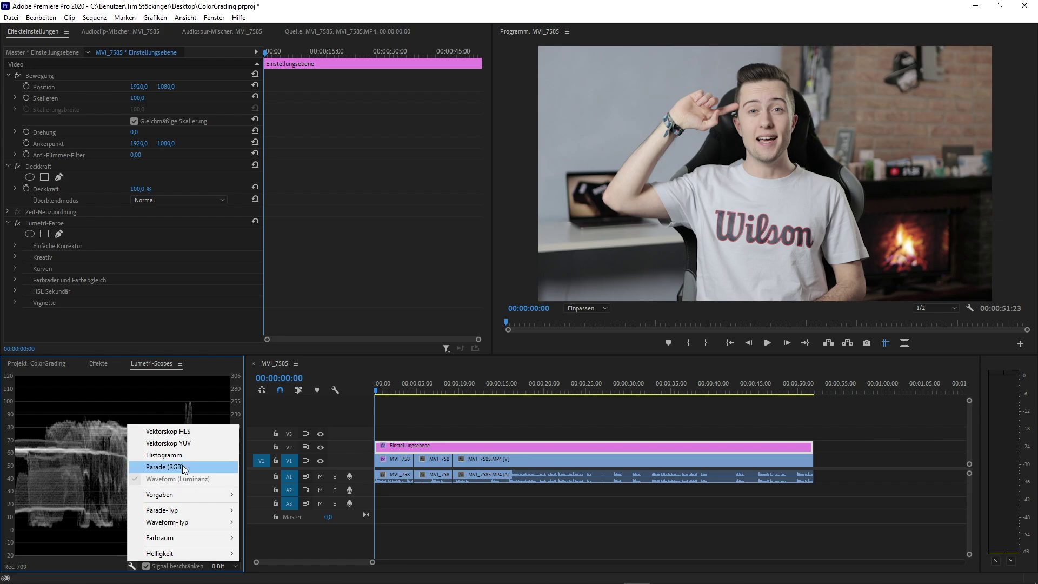
pyautogui.click(144, 403)
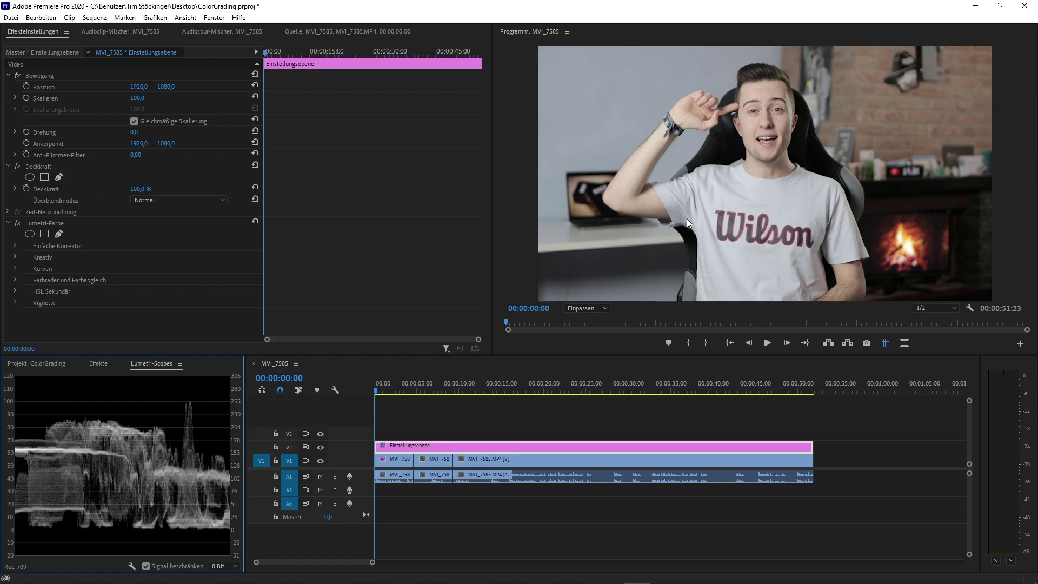
# Step: Expand Kurven and look through the red, green and blue channel curves
pyautogui.click(14, 268)
pyautogui.scroll(-5, 33, 269)
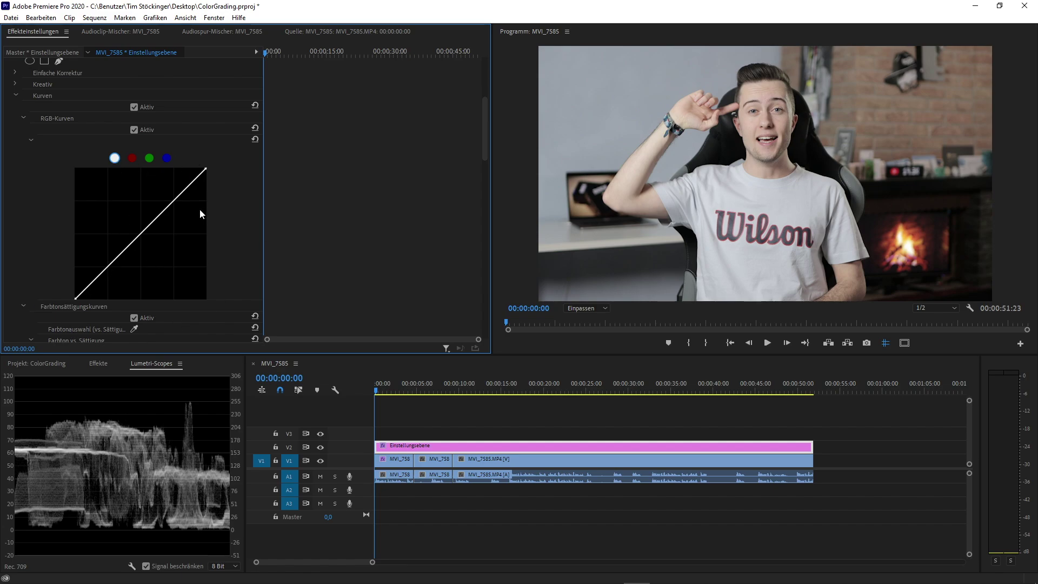
pyautogui.click(133, 157)
pyautogui.click(149, 158)
pyautogui.click(168, 159)
pyautogui.click(133, 158)
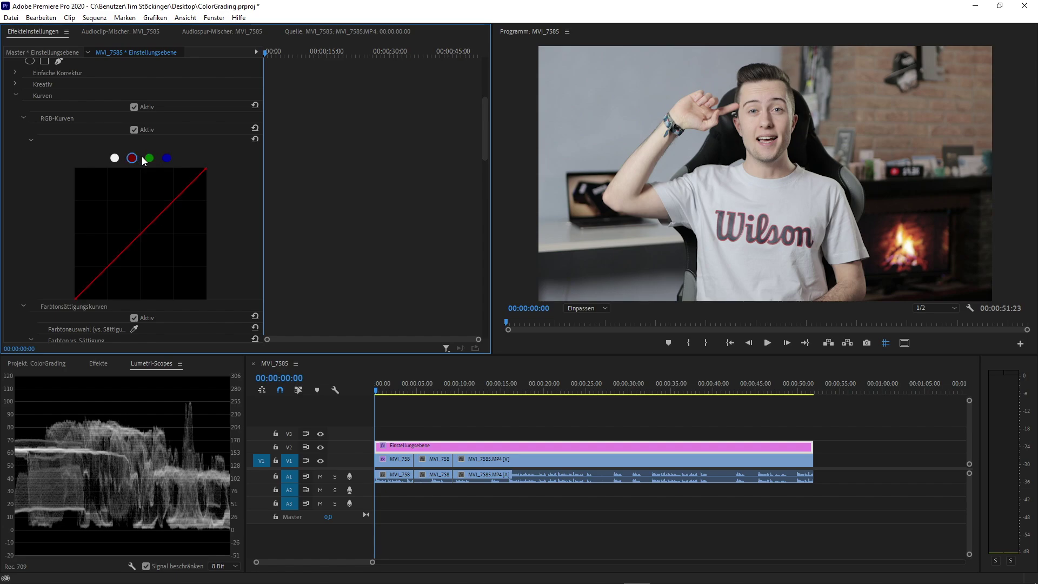
pyautogui.click(149, 158)
pyautogui.click(167, 159)
# Step: Drag the white RGB curve's top-right point well left to strongly brighten the interview
pyautogui.click(114, 159)
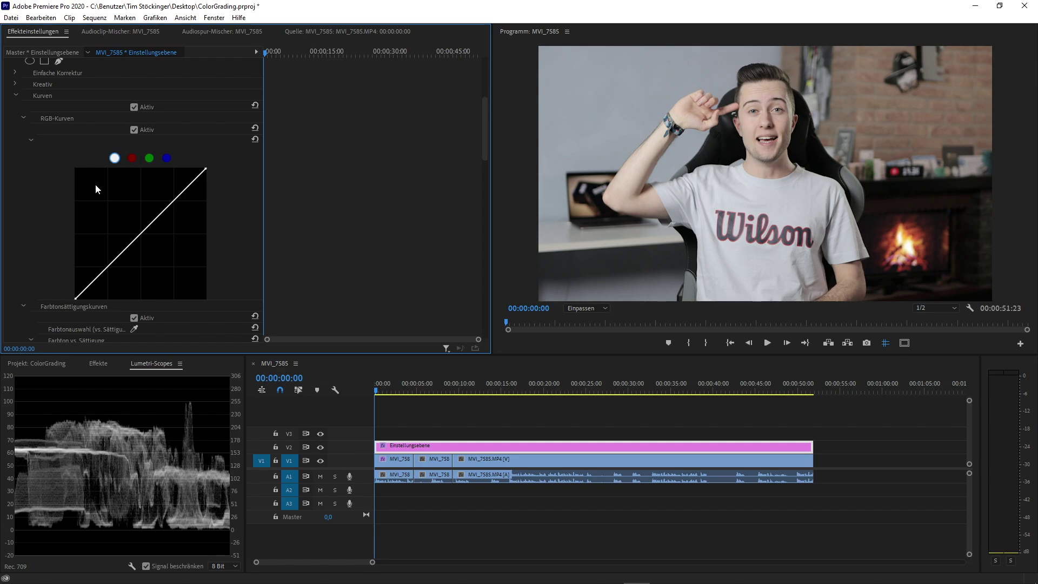
pyautogui.scroll(-1, 77, 202)
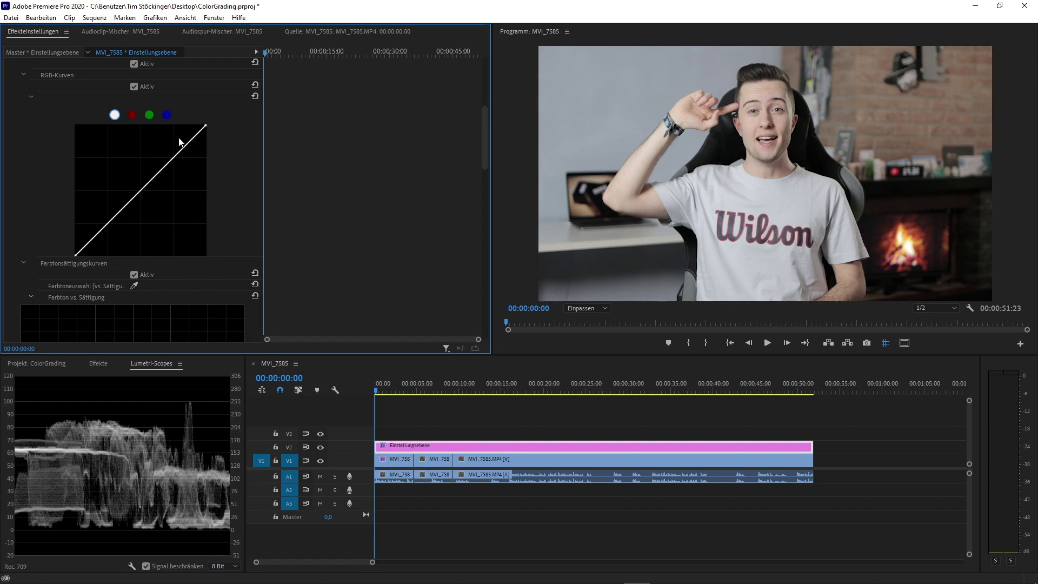
pyautogui.moveTo(206, 126); pyautogui.dragTo(194, 124)
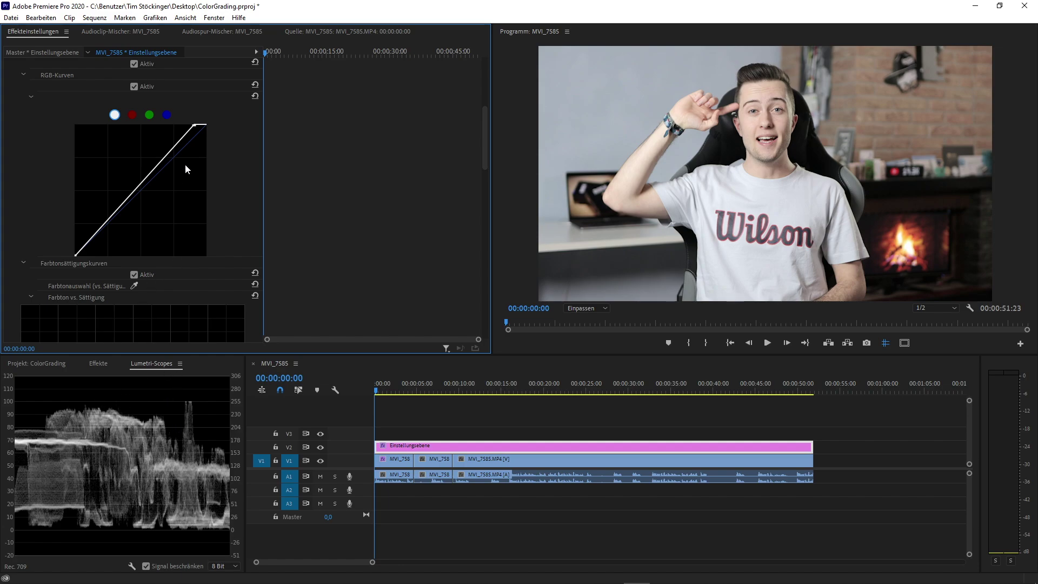
pyautogui.moveTo(194, 125); pyautogui.dragTo(163, 115)
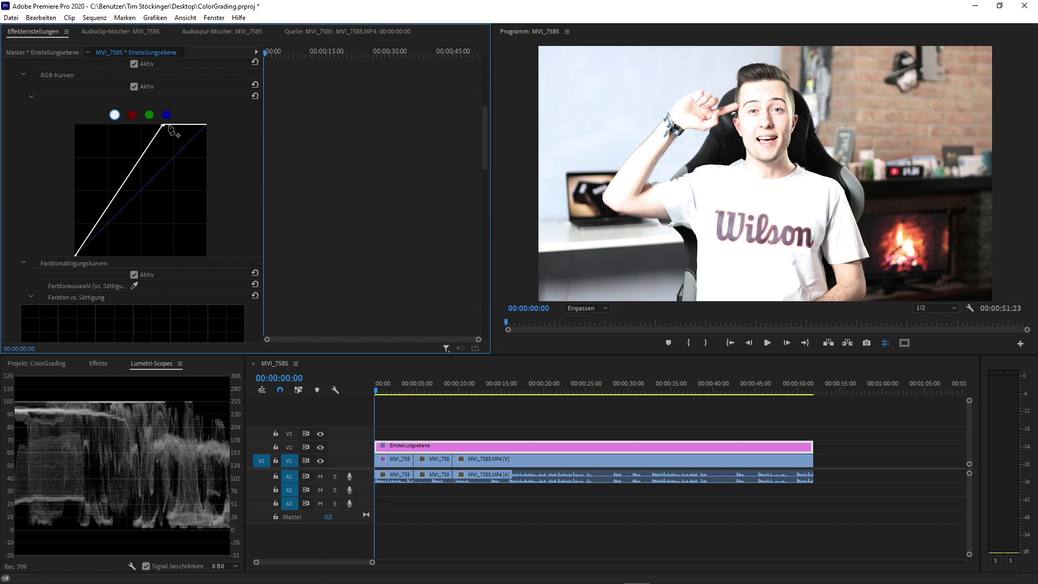
# Step: Rework the RGB curve into a slight highlight lift with a gently nudged black point
pyautogui.moveTo(164, 125)
pyautogui.mouseDown()
pyautogui.moveTo(134, 125)
pyautogui.moveTo(213, 113)
pyautogui.mouseUp()
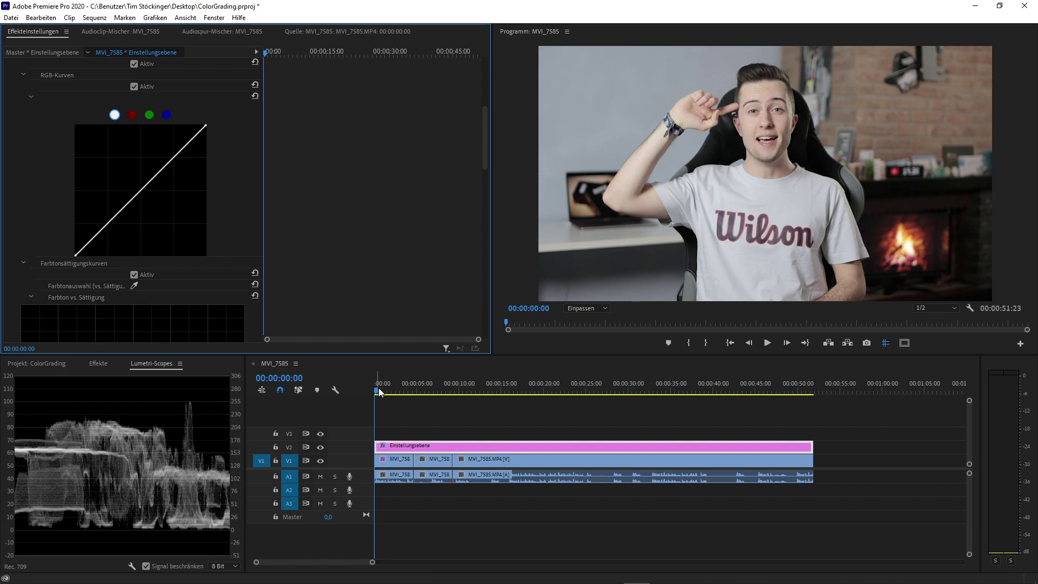
pyautogui.moveTo(378, 388); pyautogui.dragTo(389, 388)
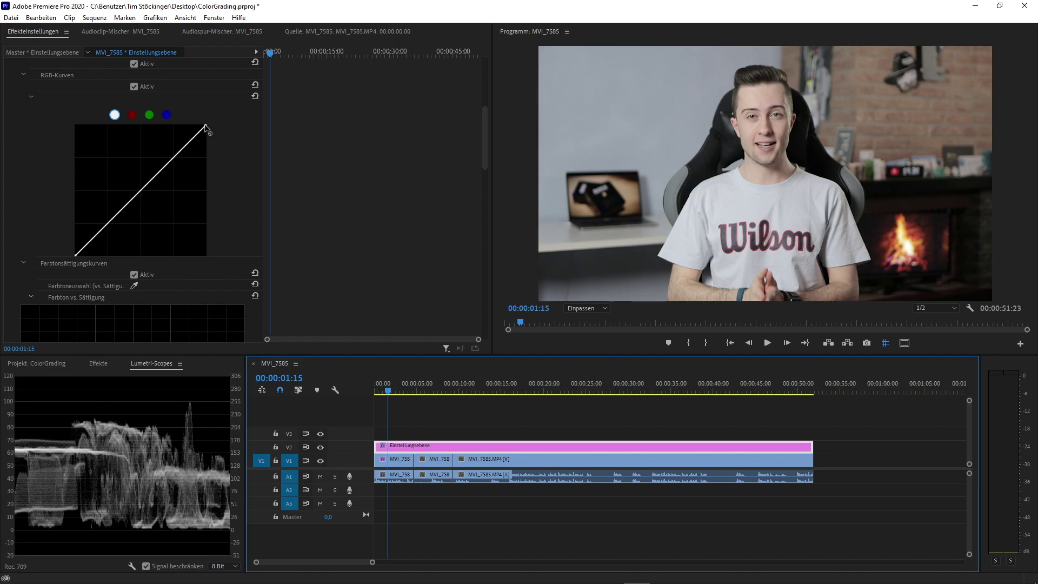
pyautogui.moveTo(206, 127); pyautogui.dragTo(195, 124)
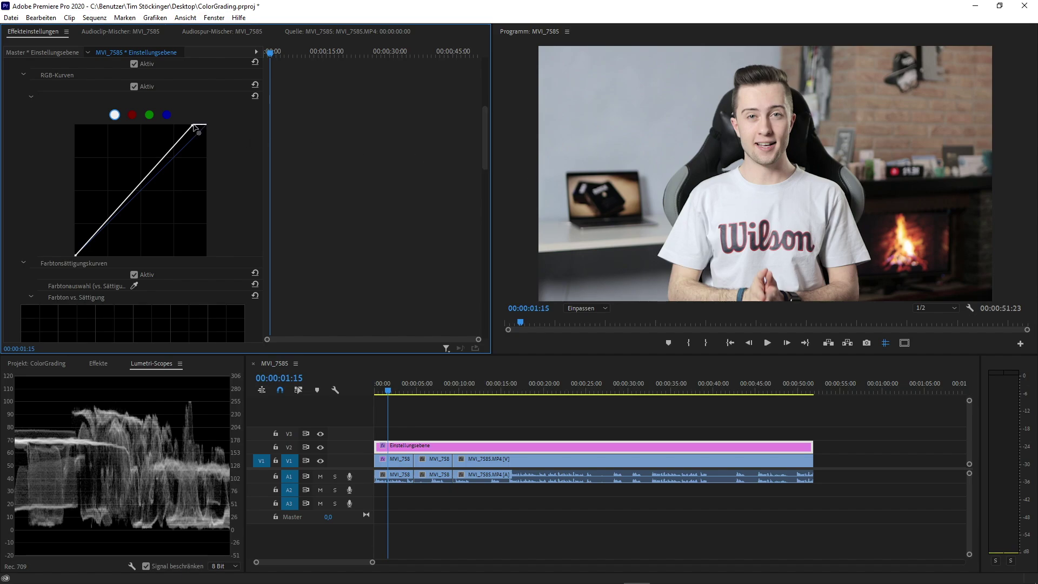
pyautogui.moveTo(193, 125); pyautogui.dragTo(198, 126)
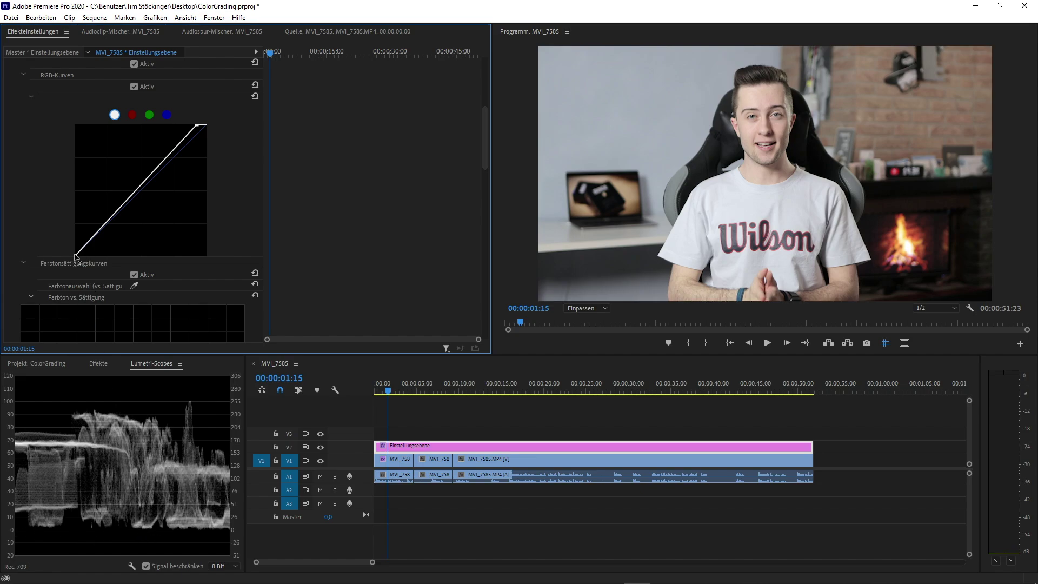
pyautogui.moveTo(76, 256); pyautogui.dragTo(76, 260)
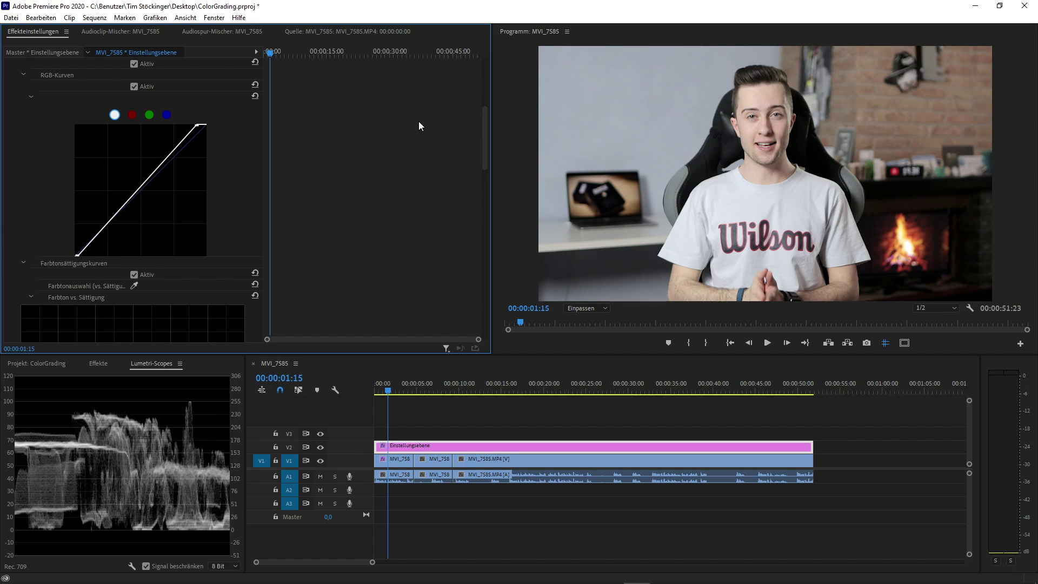
# Step: Collapse Kurven, expand Einfache Korrektur, and set Schatten to 10
pyautogui.scroll(5, 418, 121)
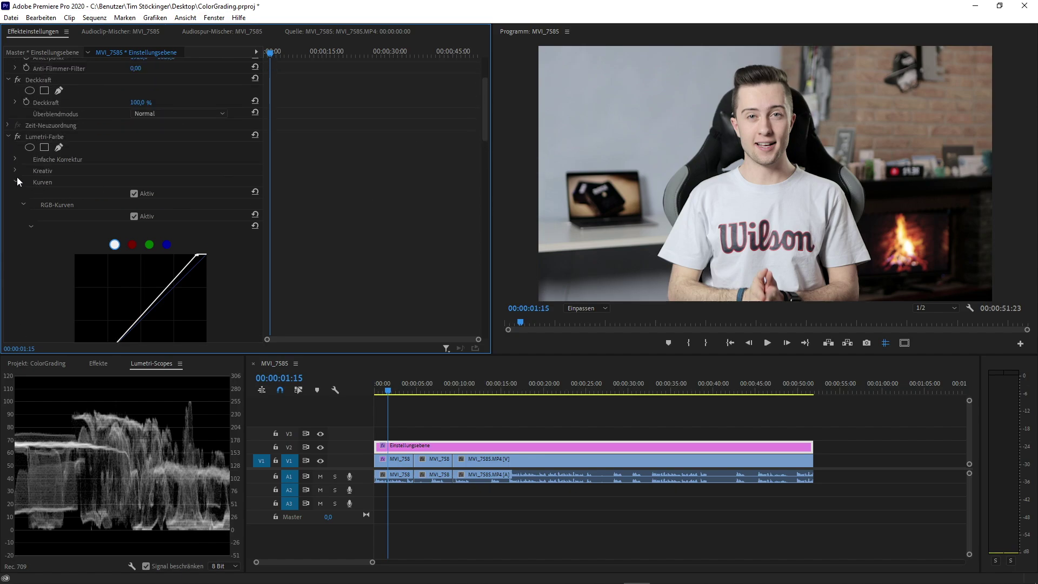
pyautogui.click(15, 182)
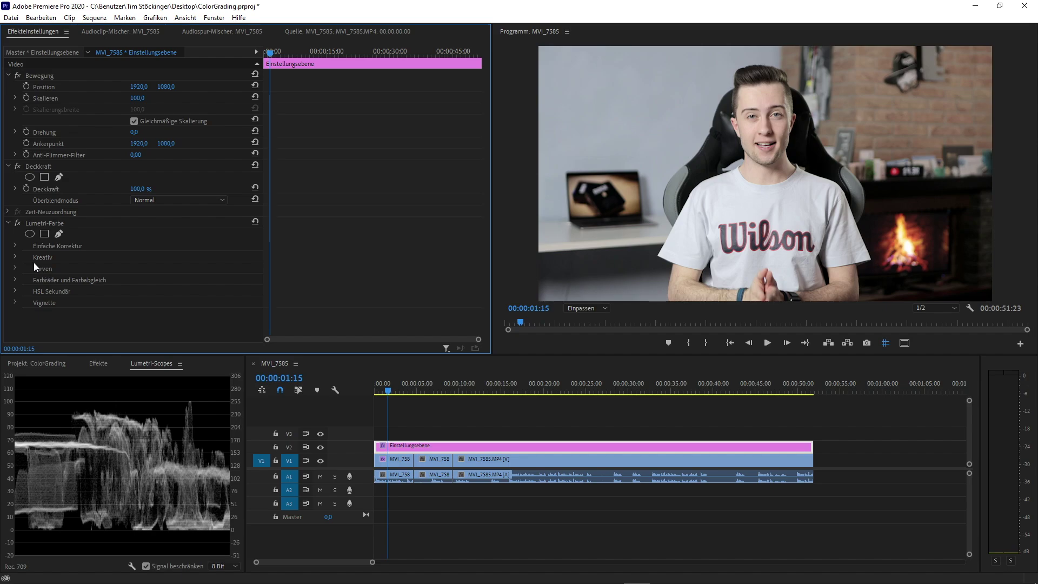
pyautogui.click(15, 242)
pyautogui.scroll(-2, 333, 173)
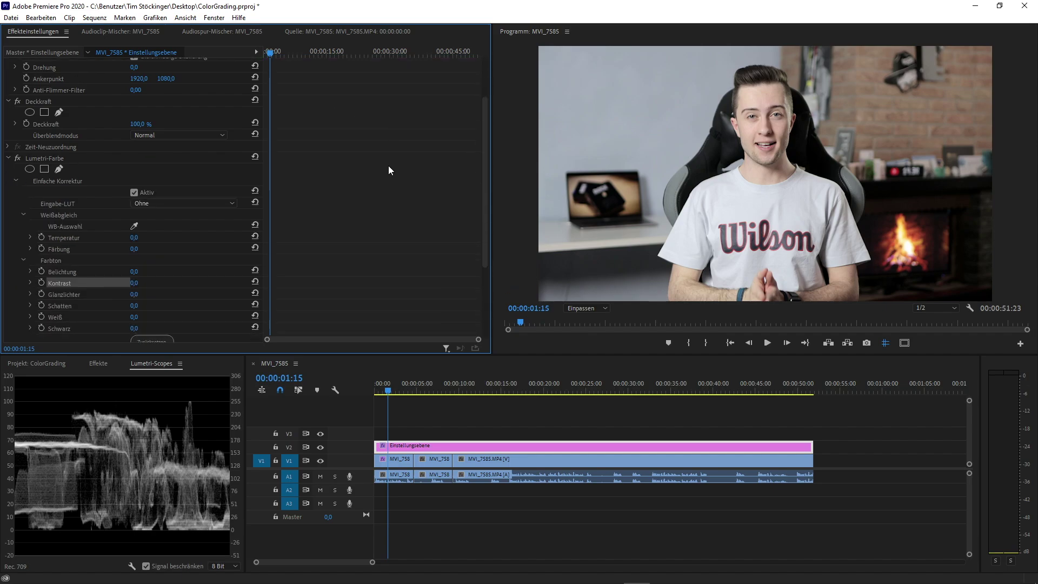
pyautogui.scroll(-1, 388, 165)
pyautogui.scroll(-1, 383, 160)
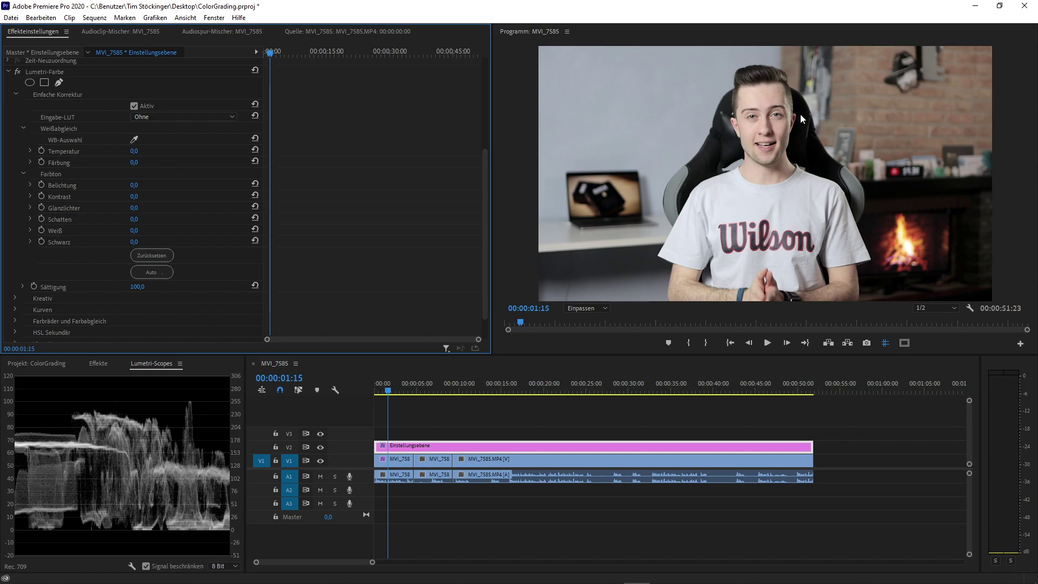
pyautogui.click(134, 219)
pyautogui.write('10')
pyautogui.press('Return')
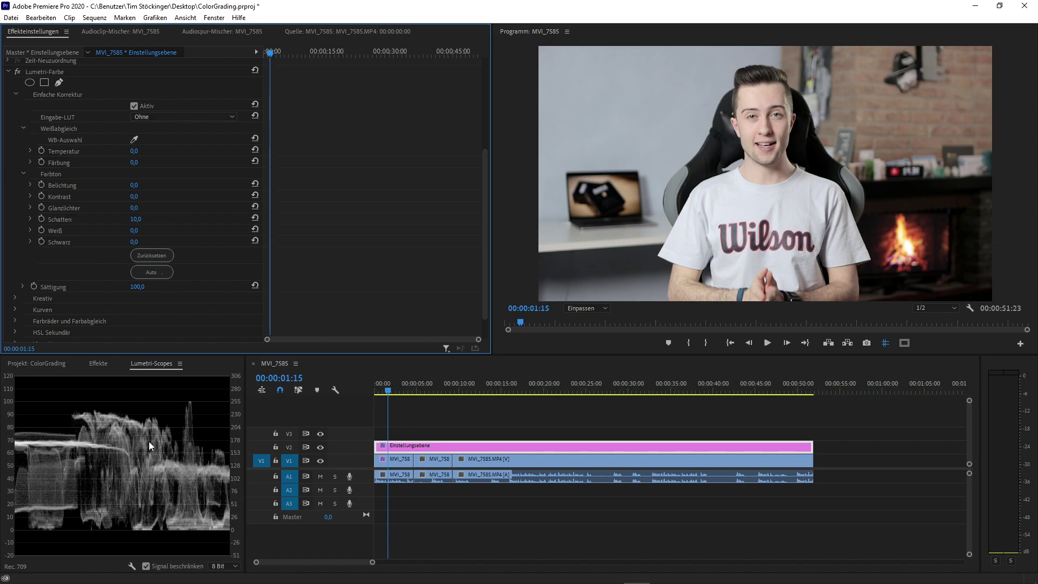
# Step: Compare the Schatten change before and after, then settle Schatten at 5
pyautogui.hotkey('ctrl', 'z')
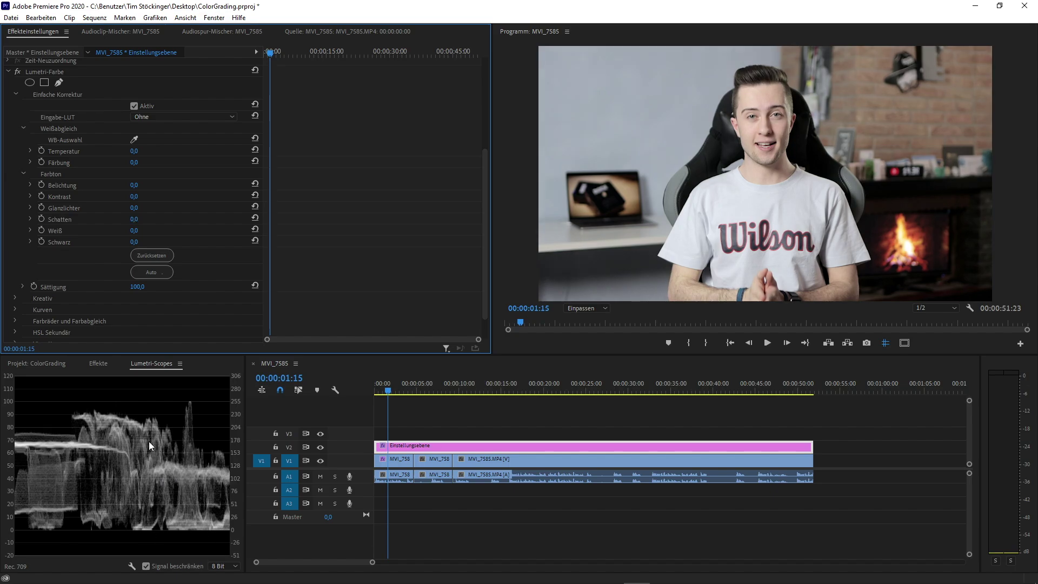
pyautogui.hotkey('ctrl', 'shift', 'z')
pyautogui.hotkey('ctrl', 'z')
pyautogui.hotkey('ctrl', 'shift', 'z')
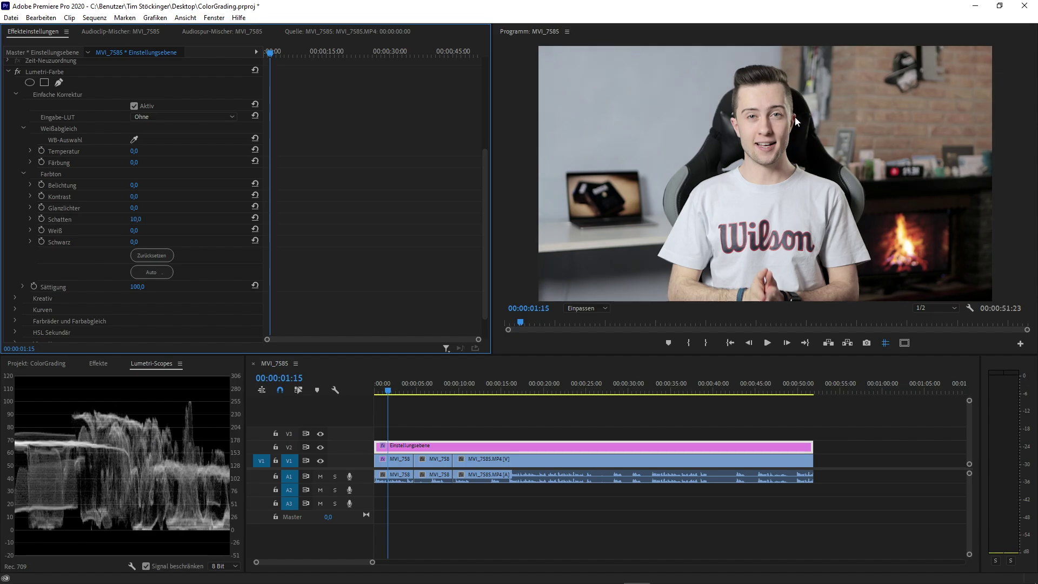
pyautogui.click(135, 219)
pyautogui.write('5')
pyautogui.press('Return')
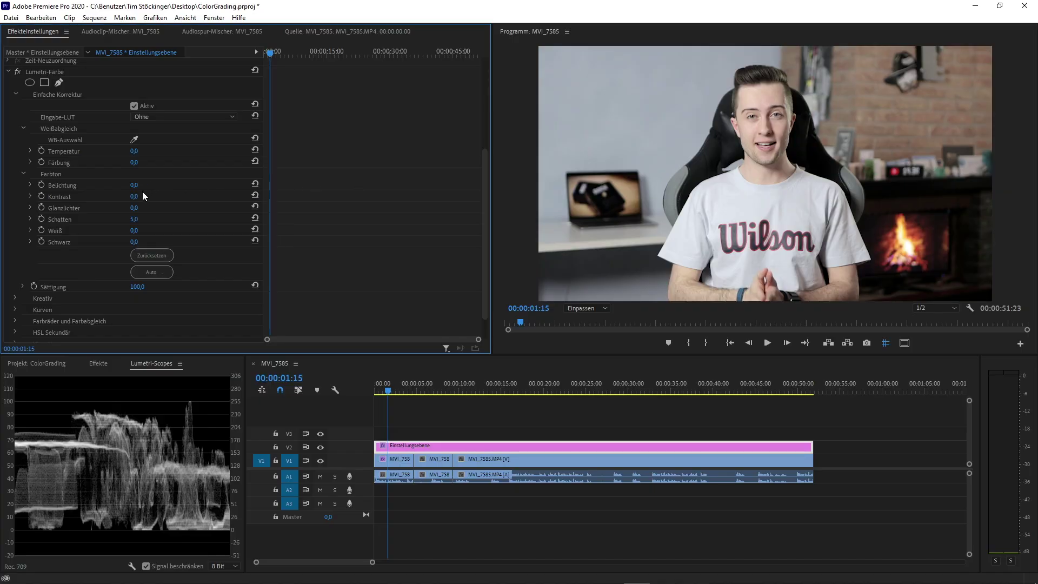
# Step: Set Kontrast to 20, then lower it to 5
pyautogui.click(143, 195)
pyautogui.write('20')
pyautogui.press('Return')
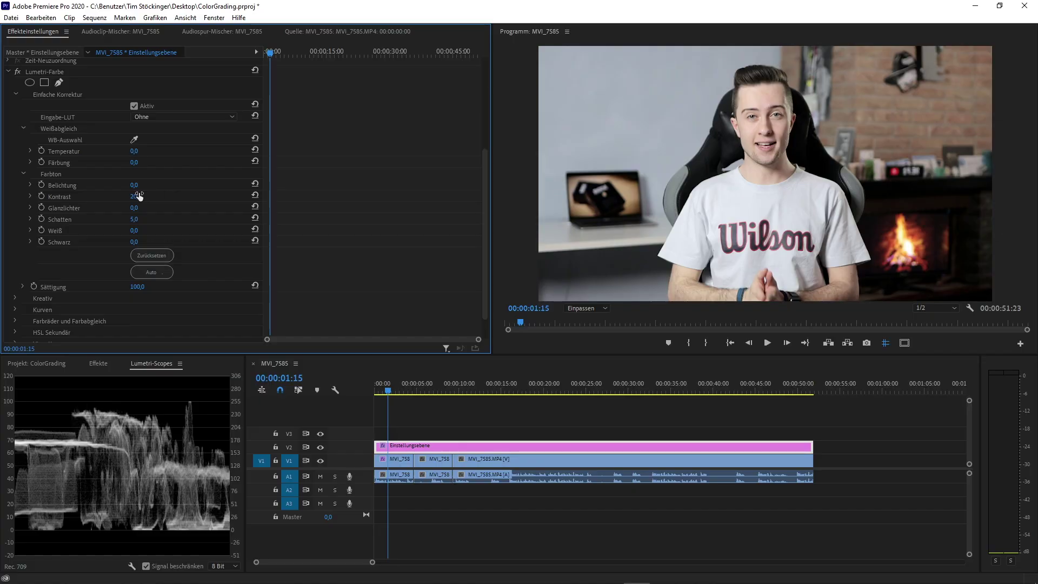
pyautogui.click(145, 195)
pyautogui.write('5')
pyautogui.press('Return')
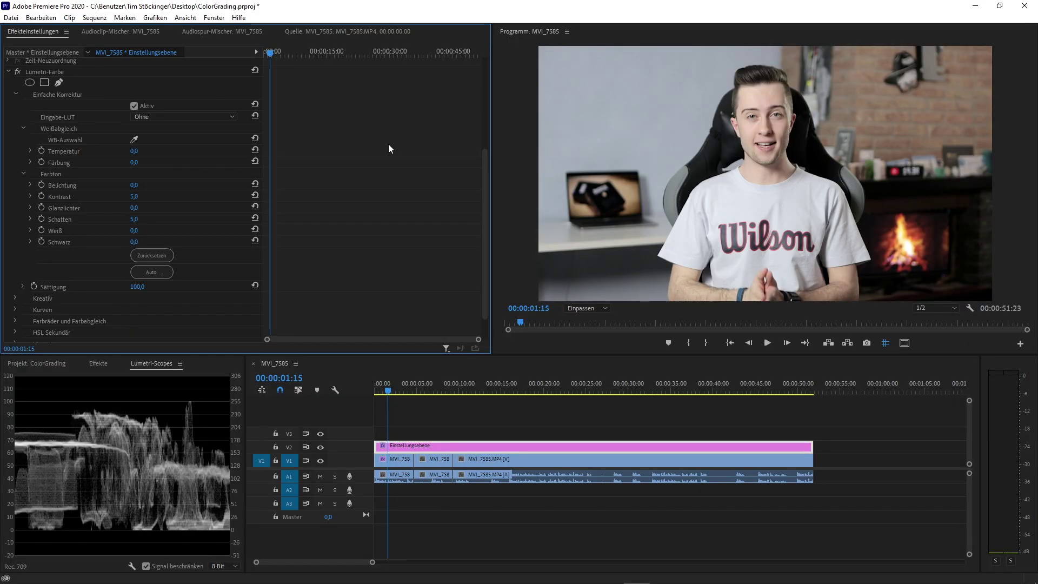
# Step: Collapse Einfache Korrektur, expand Kreativ, and raise Sättigung to 150
pyautogui.click(16, 94)
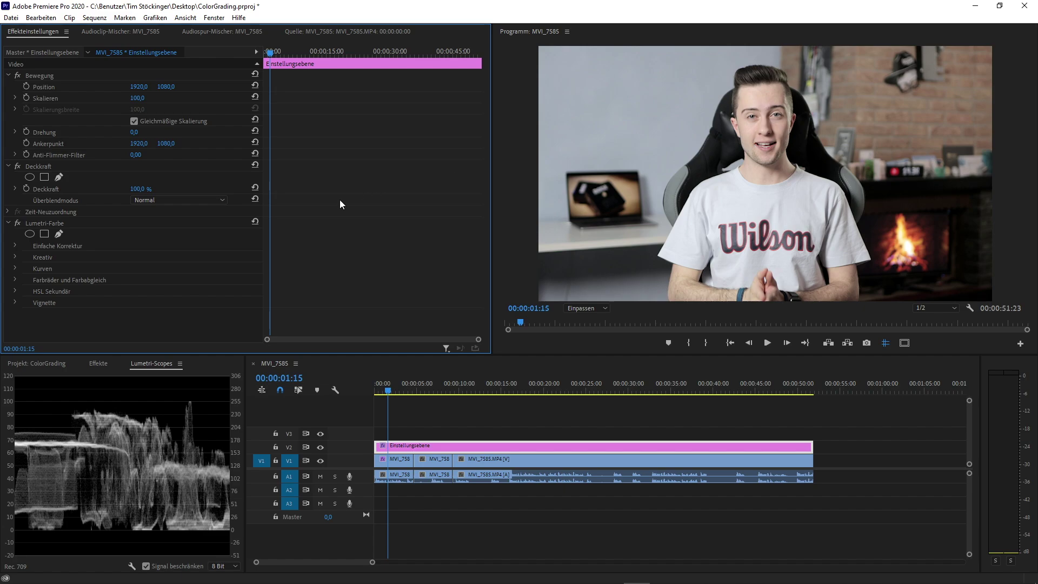
pyautogui.click(16, 256)
pyautogui.scroll(-2, 475, 166)
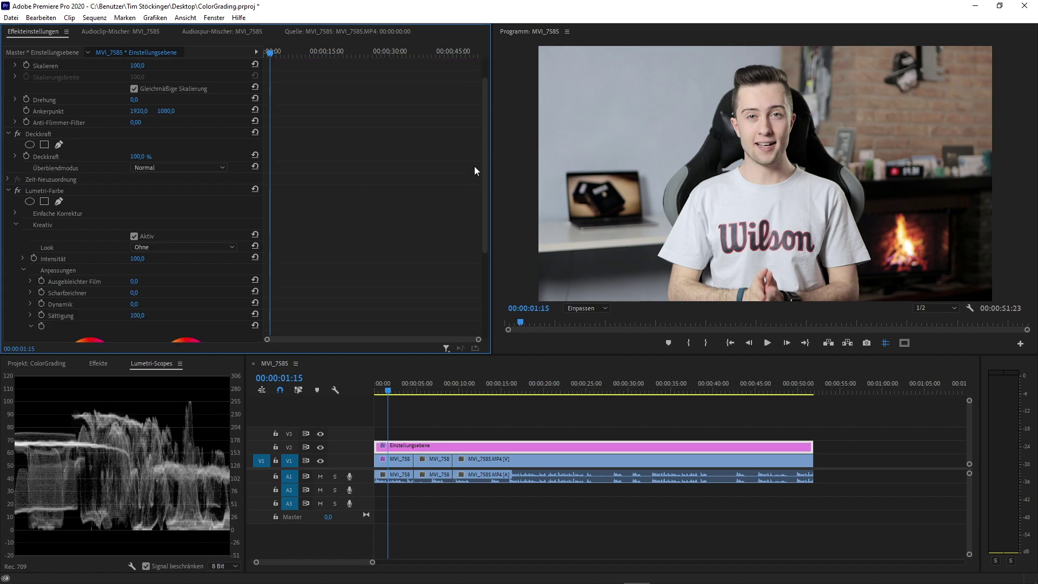
pyautogui.scroll(-2, 475, 166)
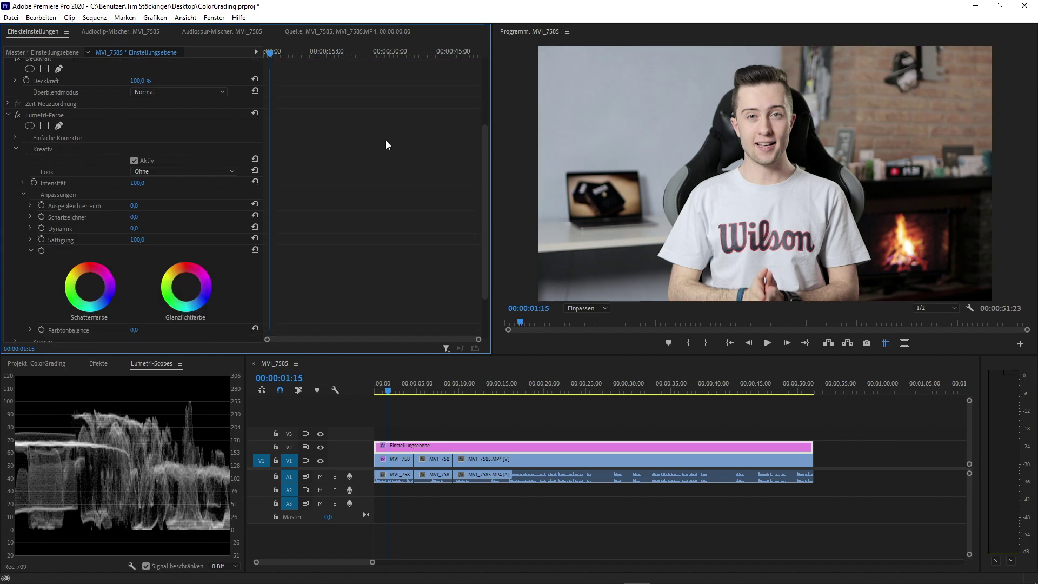
pyautogui.scroll(-2, 381, 134)
pyautogui.scroll(1, 381, 134)
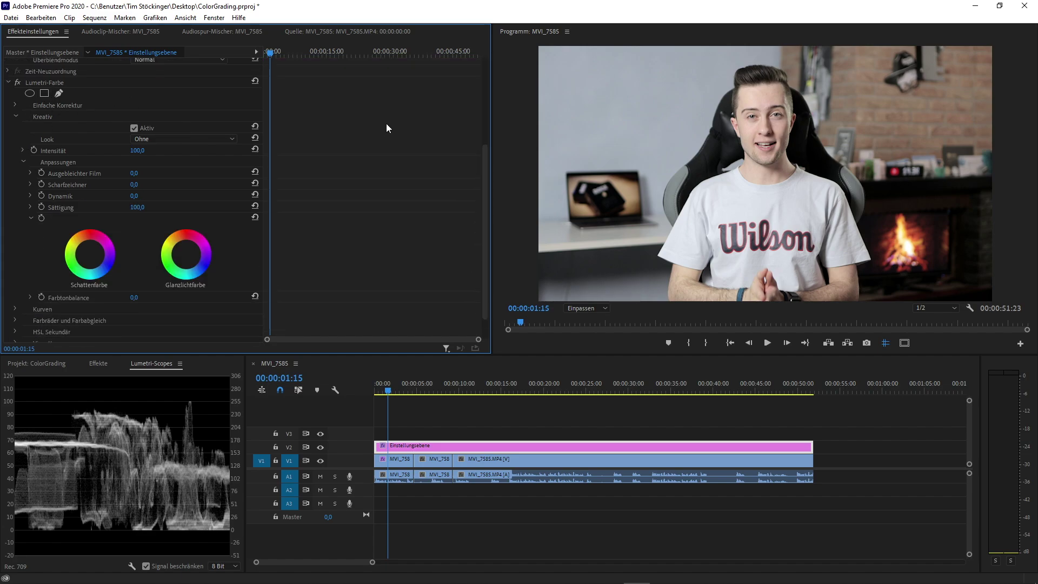
pyautogui.scroll(1, 90, 170)
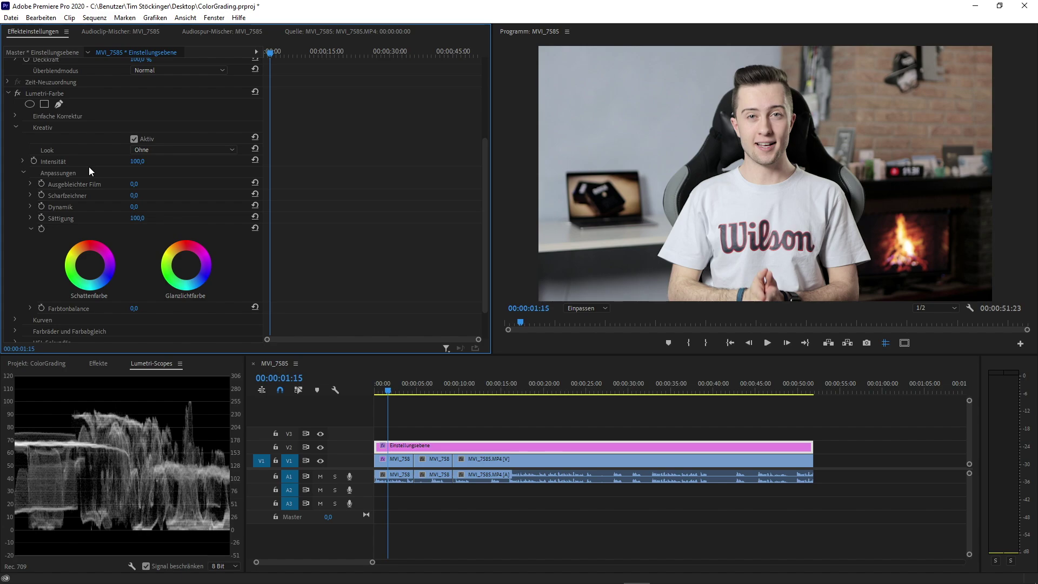
pyautogui.click(145, 215)
pyautogui.write('150')
pyautogui.press('Return')
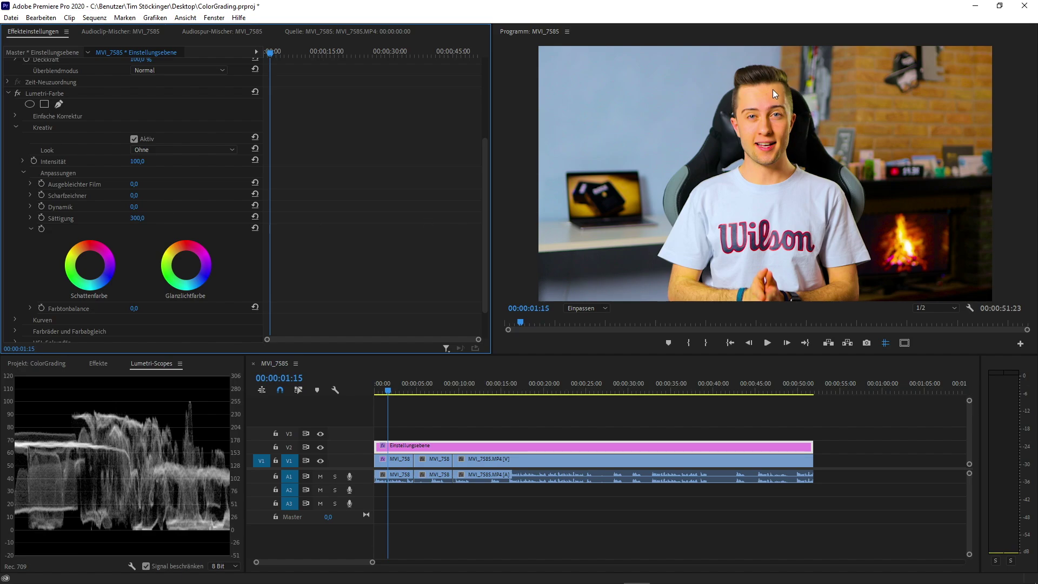
# Step: Set Kreativ Sättigung and Dynamik both to 100
pyautogui.click(137, 218)
pyautogui.write('100')
pyautogui.press('Return')
pyautogui.click(138, 206)
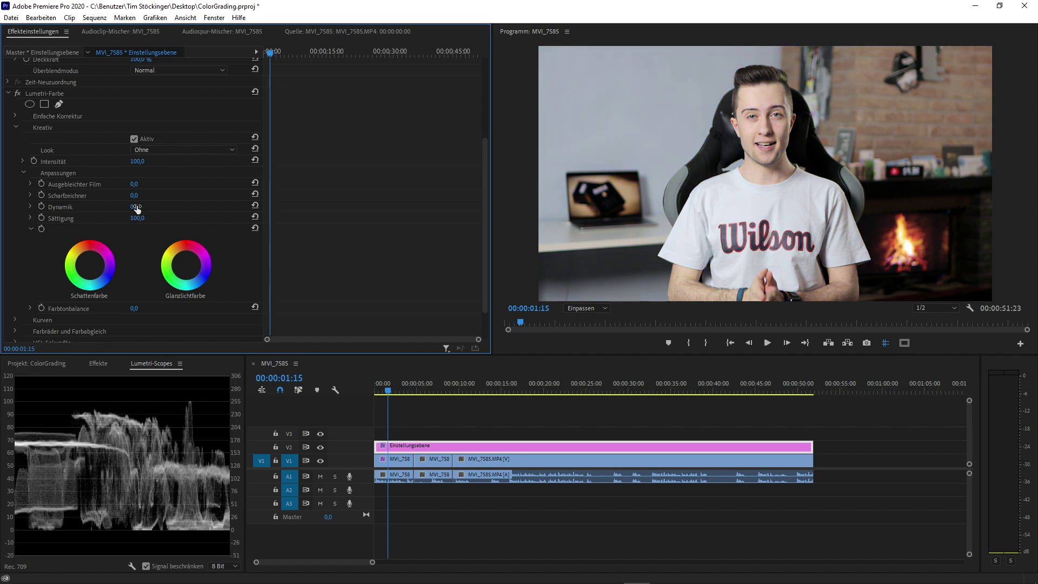
pyautogui.write('100')
pyautogui.press('Return')
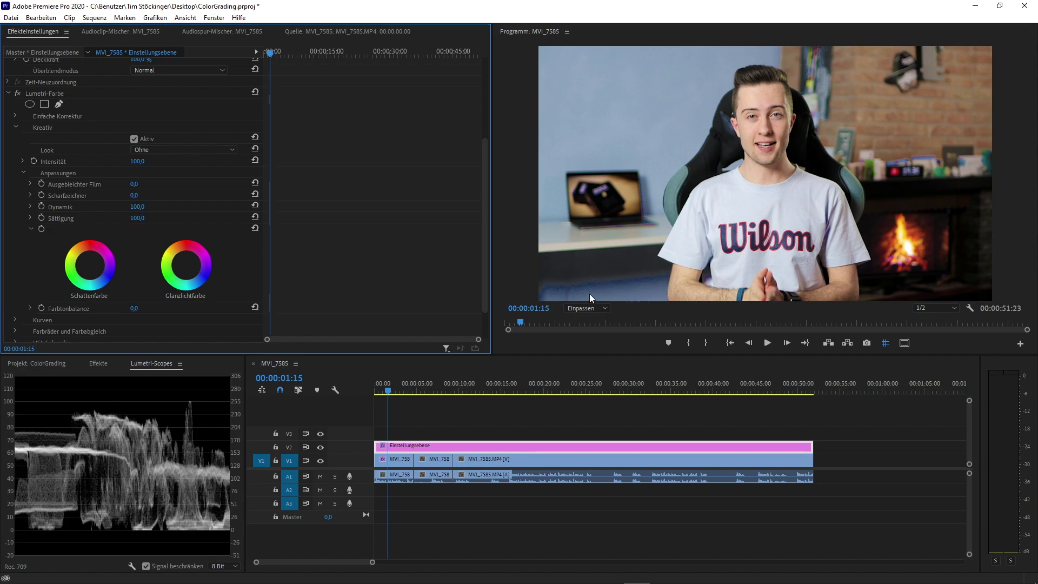
# Step: Lower Dynamik to 35 and set Sättigung to 120, then 127
pyautogui.click(150, 208)
pyautogui.write('35')
pyautogui.press('Return')
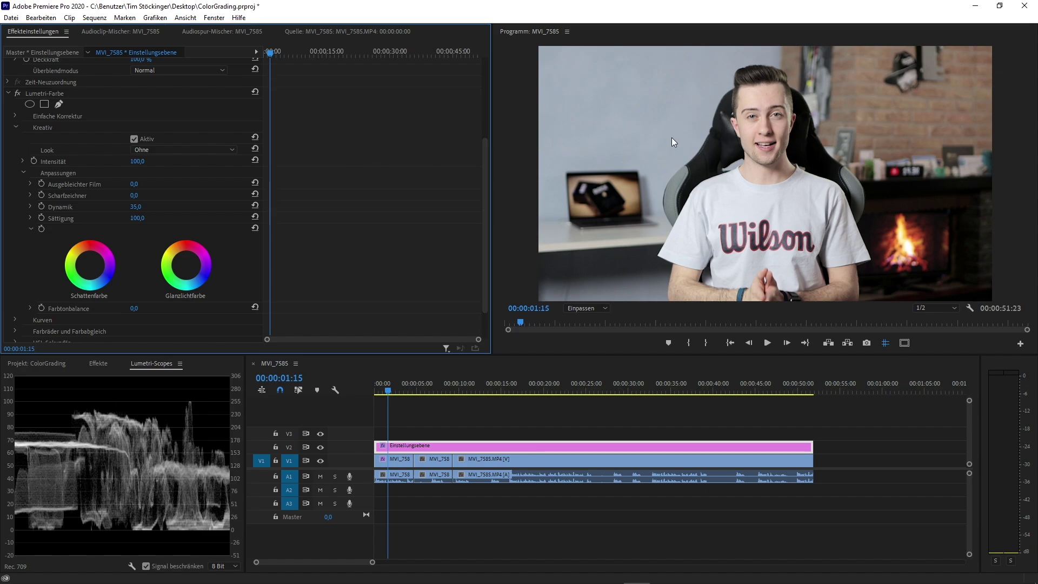
pyautogui.click(146, 217)
pyautogui.write('120')
pyautogui.press('Return')
pyautogui.click(140, 218)
pyautogui.write('12')
pyautogui.write('7')
pyautogui.press('Return')
# Step: Collapse the first Lumetri-Farbe and apply a second Lumetri-Farbe to the adjustment layer
pyautogui.click(9, 93)
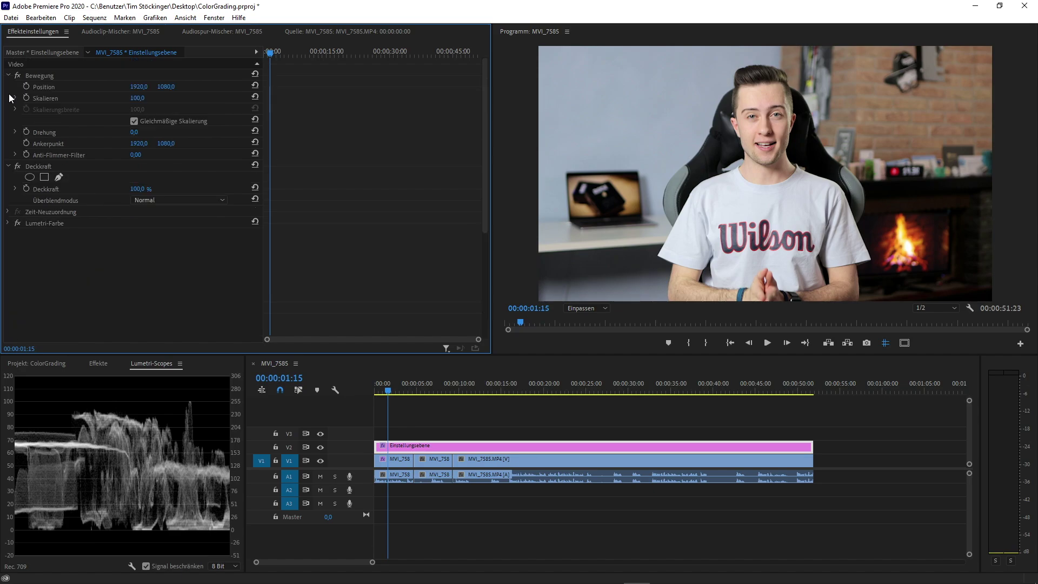
pyautogui.click(98, 363)
pyautogui.moveTo(66, 511); pyautogui.dragTo(73, 276)
# Step: Rename the new effect to Lumetri-Farbe (Feuer)
pyautogui.rightClick(52, 235)
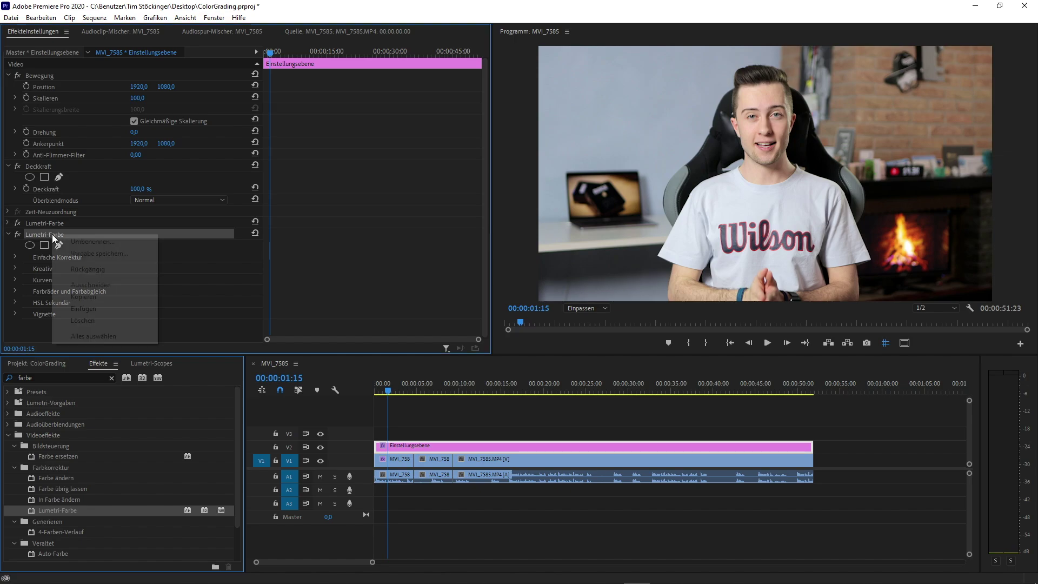
pyautogui.click(68, 239)
pyautogui.write('Feuer')
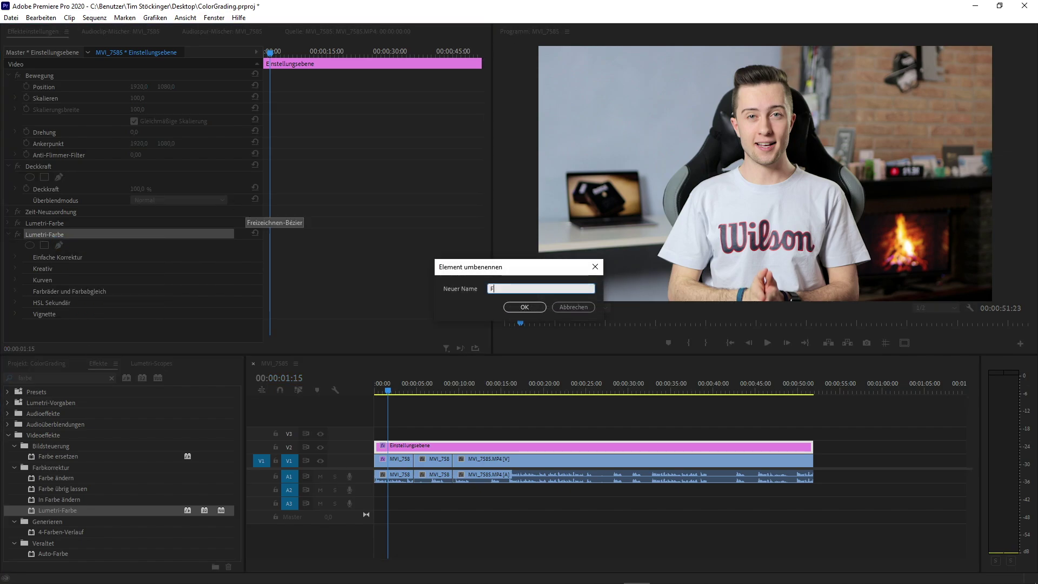
pyautogui.press('Return')
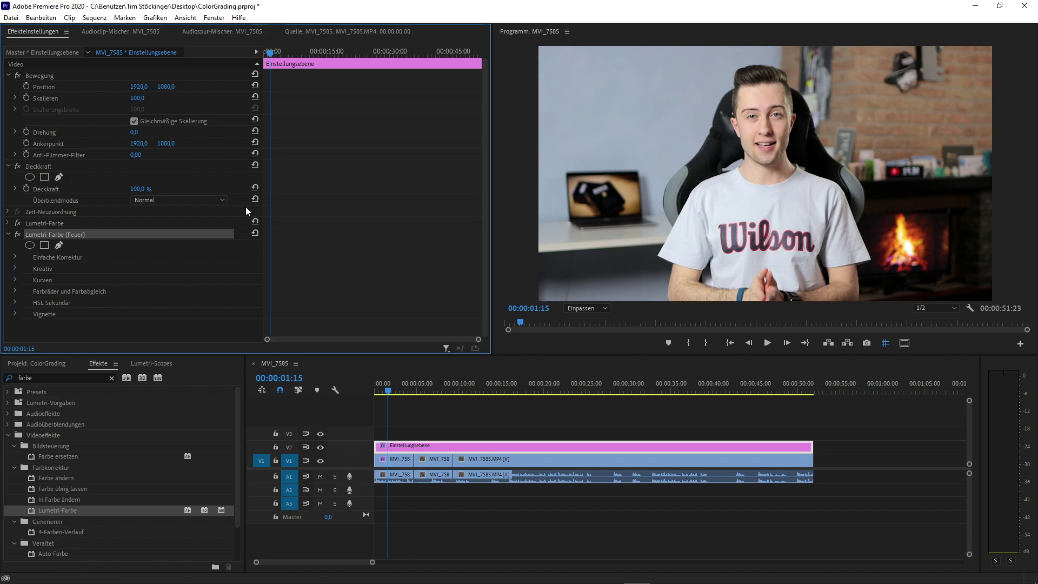
# Step: Add a rectangle mask to the Feuer grade and reshape it around the fireplace
pyautogui.click(44, 246)
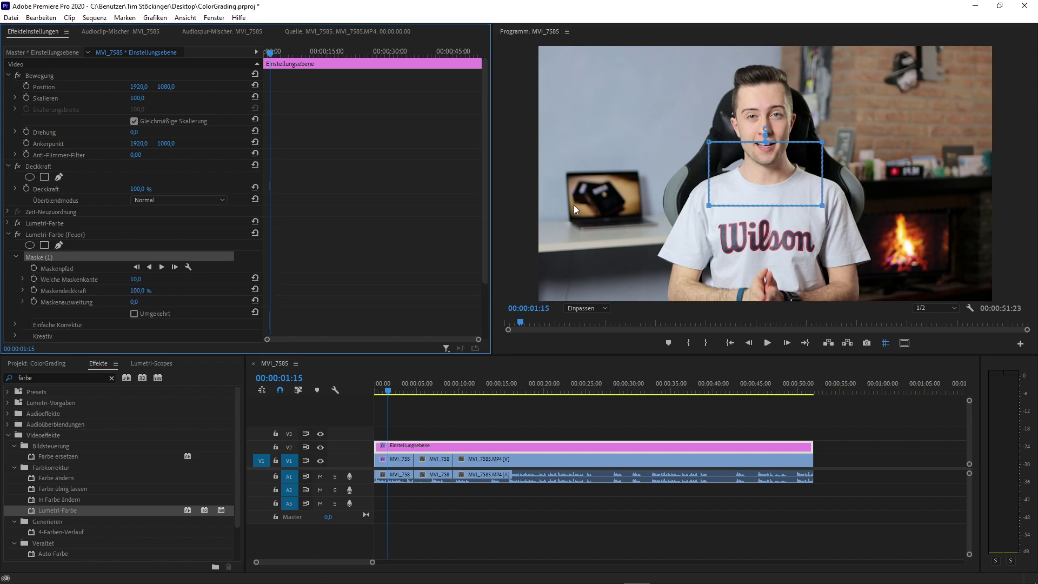
pyautogui.moveTo(767, 165); pyautogui.dragTo(783, 160)
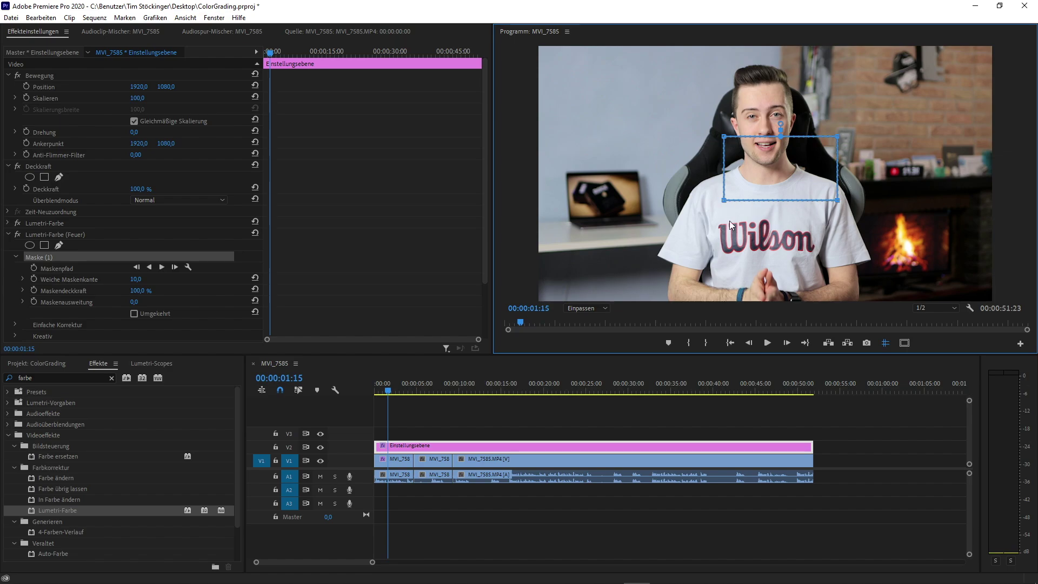
pyautogui.moveTo(821, 199); pyautogui.dragTo(972, 293)
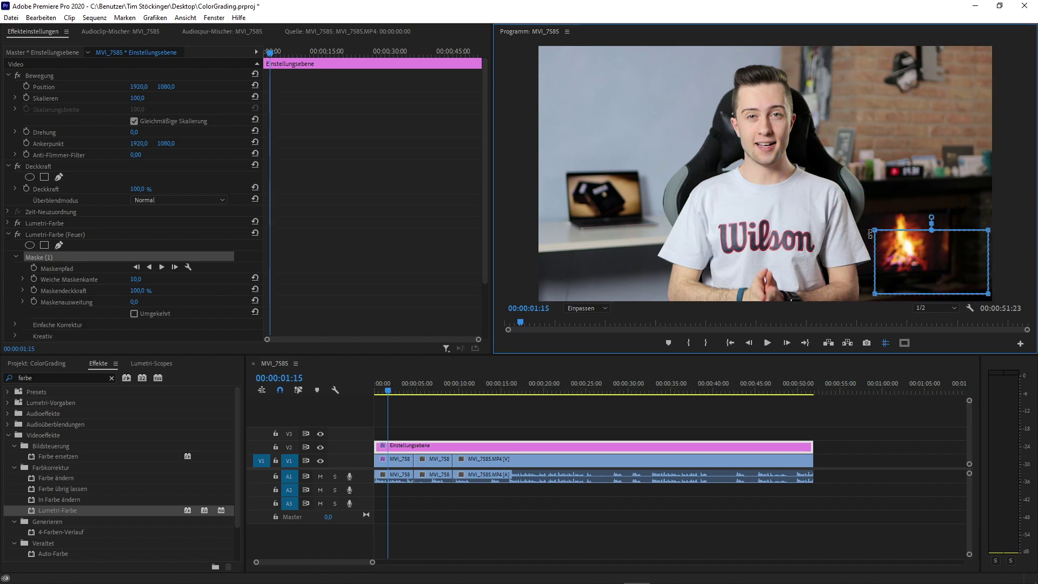
pyautogui.moveTo(875, 230); pyautogui.dragTo(863, 201)
pyautogui.moveTo(988, 230); pyautogui.dragTo(960, 206)
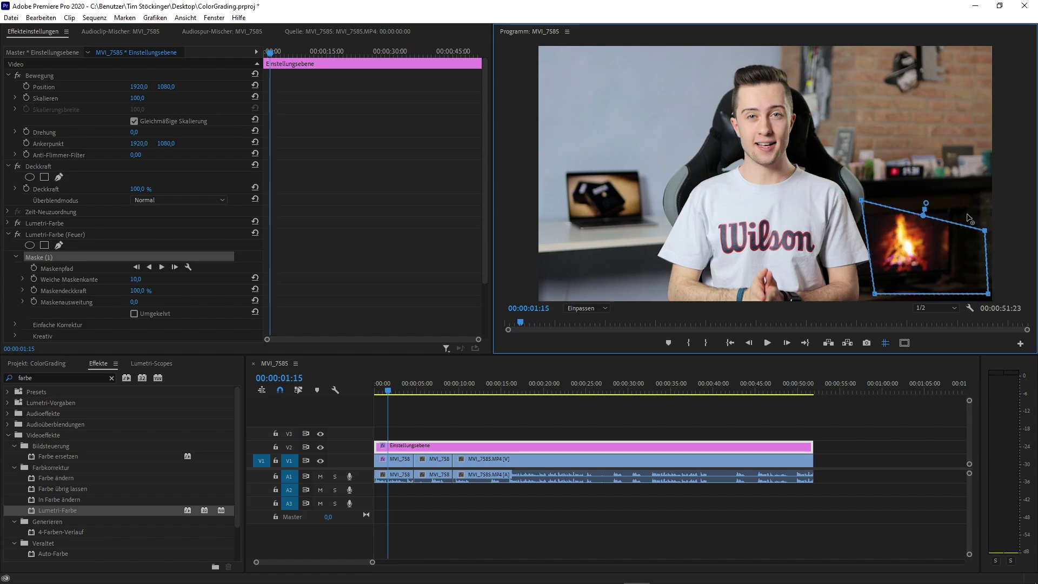
pyautogui.moveTo(988, 293); pyautogui.dragTo(962, 287)
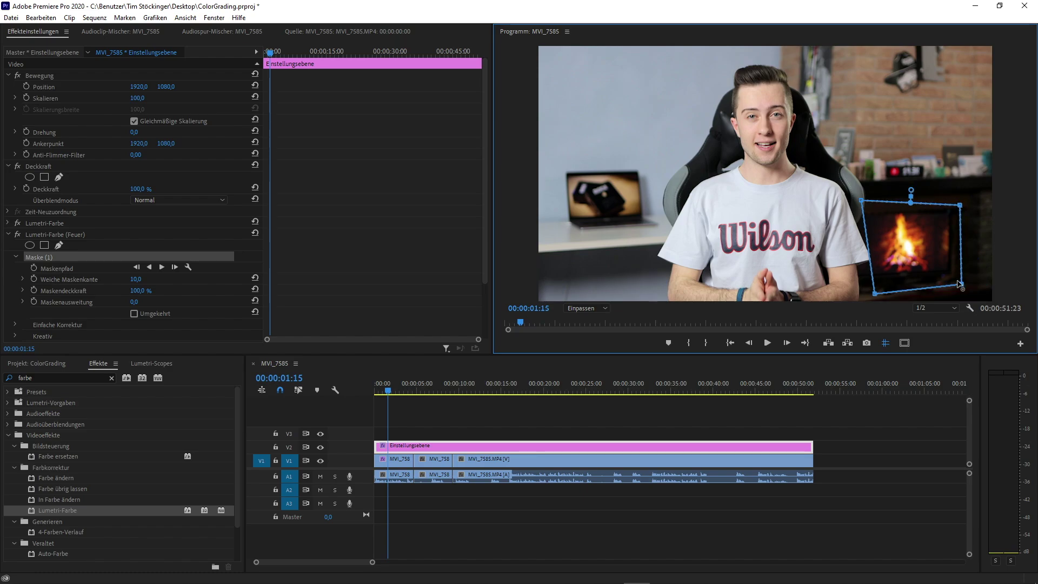
# Step: Feather the mask edge to 130 and fine-tune a corner around the fireplace
pyautogui.scroll(-3, 333, 132)
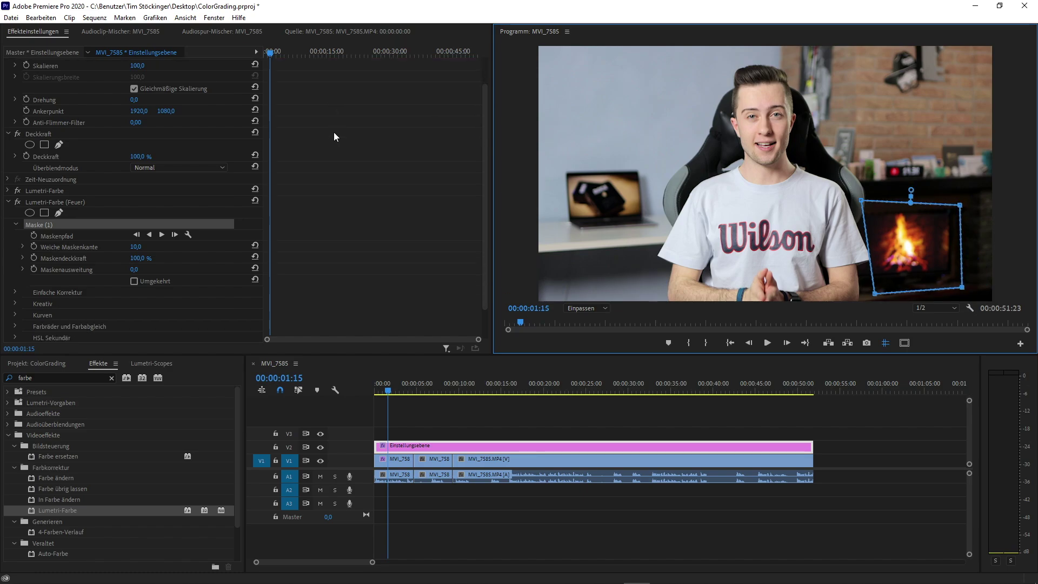
pyautogui.moveTo(148, 215)
pyautogui.mouseDown()
pyautogui.moveTo(981, 277)
pyautogui.moveTo(952, 200)
pyautogui.mouseUp()
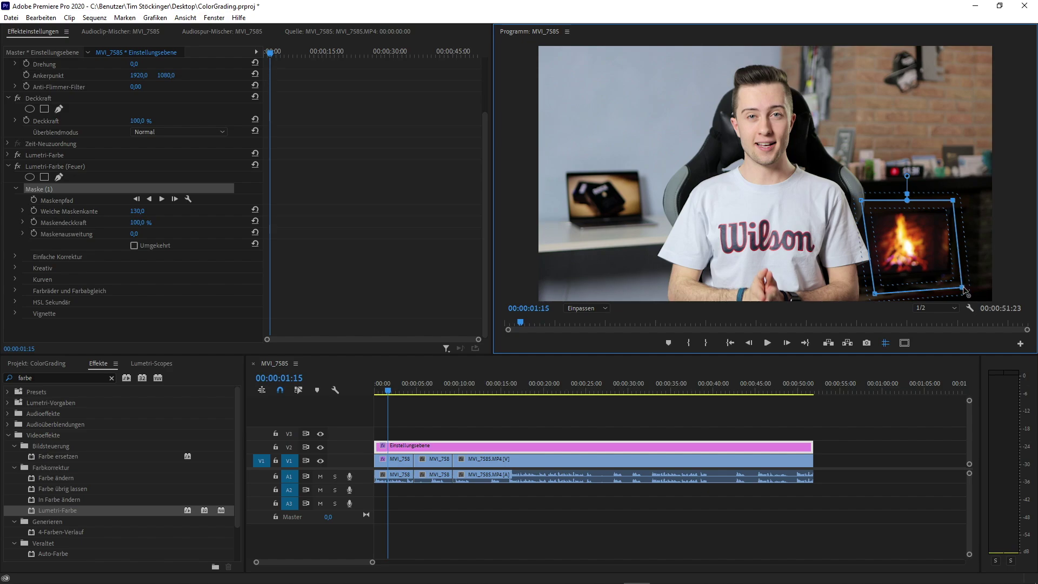
pyautogui.moveTo(961, 286); pyautogui.dragTo(960, 288)
# Step: Expand the Feuer grade's Einfache Korrektur and Kreativ sections
pyautogui.click(15, 256)
pyautogui.scroll(-5, 28, 234)
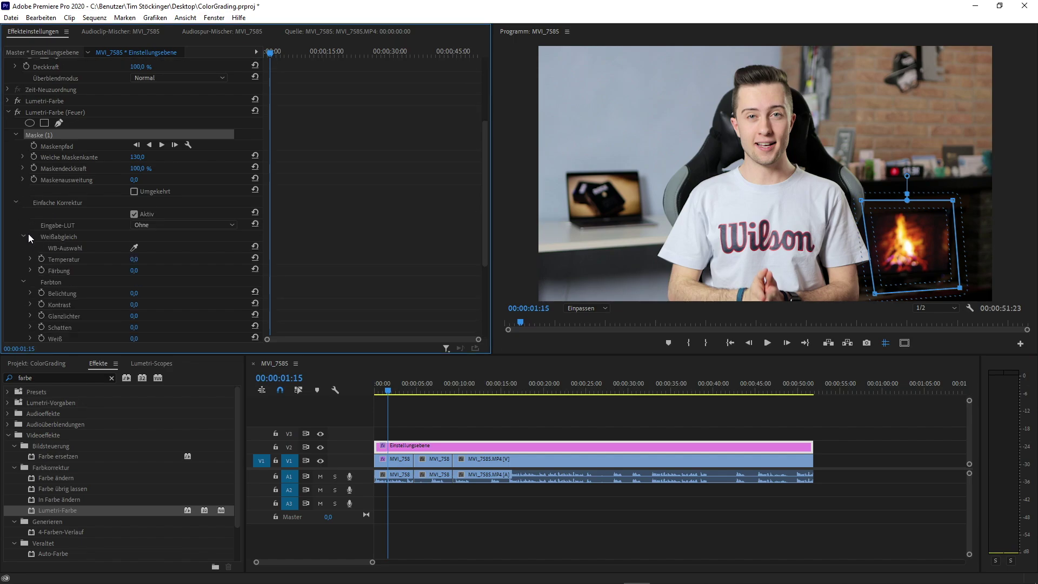
pyautogui.click(14, 298)
pyautogui.scroll(-2, 51, 254)
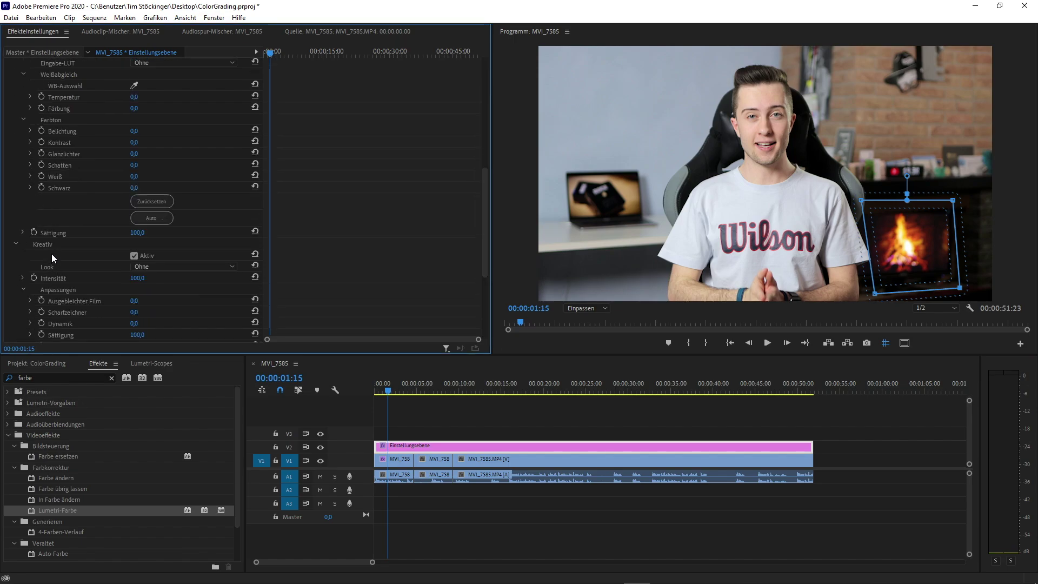
pyautogui.scroll(-2, 53, 250)
pyautogui.scroll(-1, 70, 239)
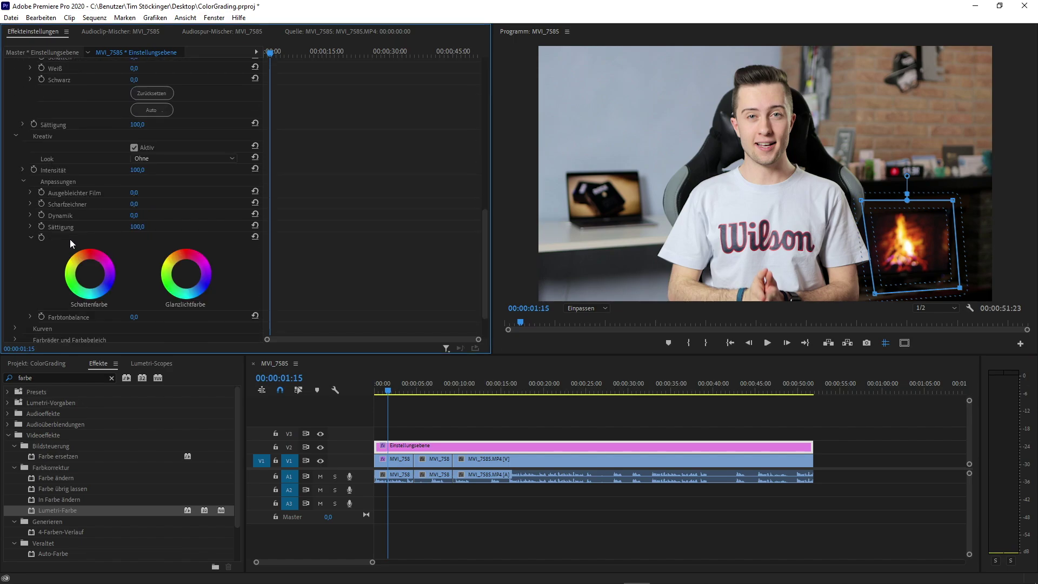
# Step: Lower the Feuer grade's Sättigung to 95, then deselect the clip
pyautogui.click(137, 124)
pyautogui.write('90')
pyautogui.press('Return')
pyautogui.click(144, 123)
pyautogui.write('95')
pyautogui.press('Return')
pyautogui.click(415, 414)
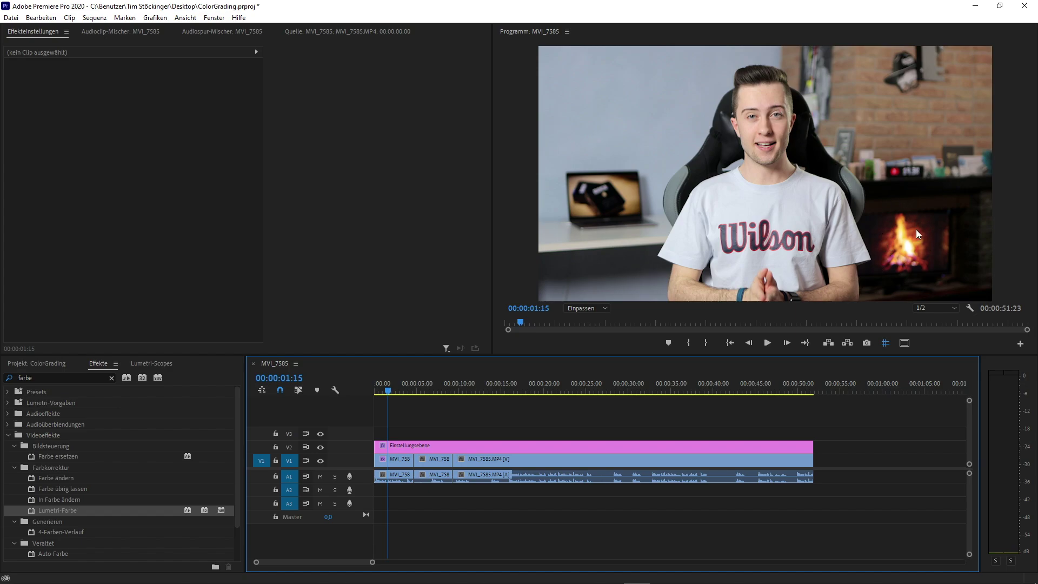
# Step: Toggle the V2 adjustment layer off and on to compare, then select it
pyautogui.click(321, 448)
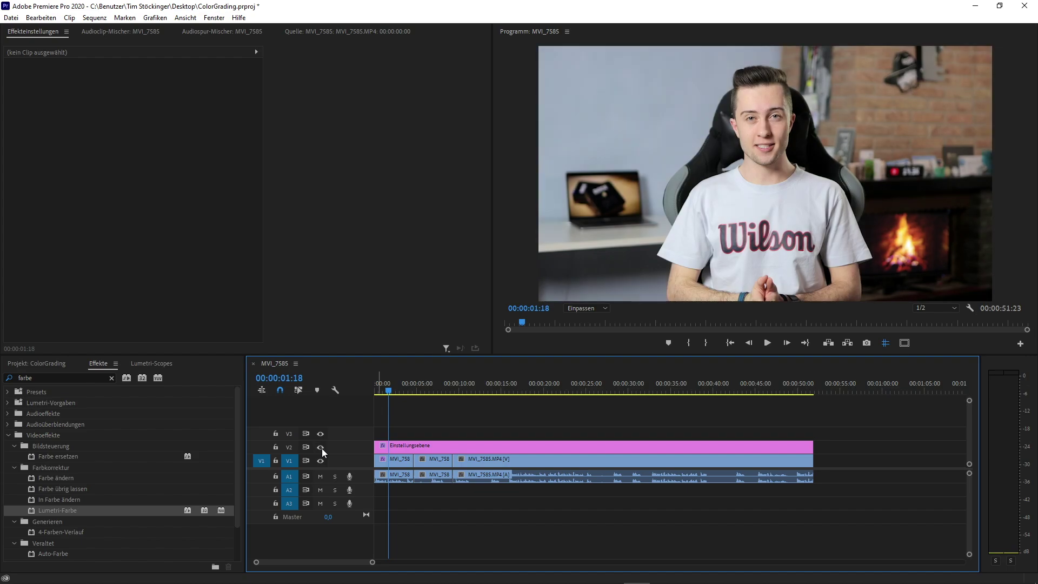
pyautogui.click(322, 448)
pyautogui.click(322, 448)
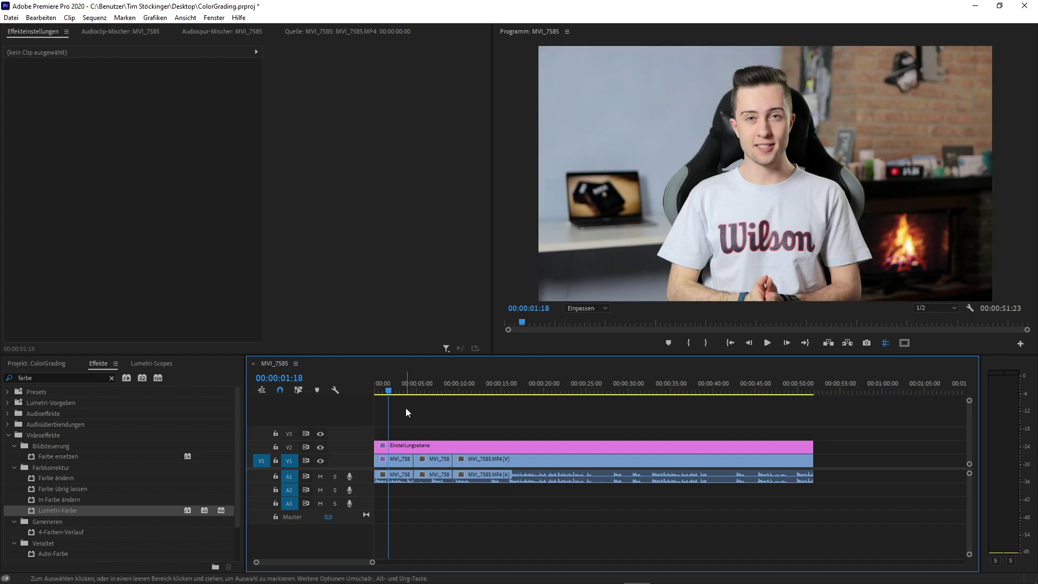
pyautogui.click(423, 446)
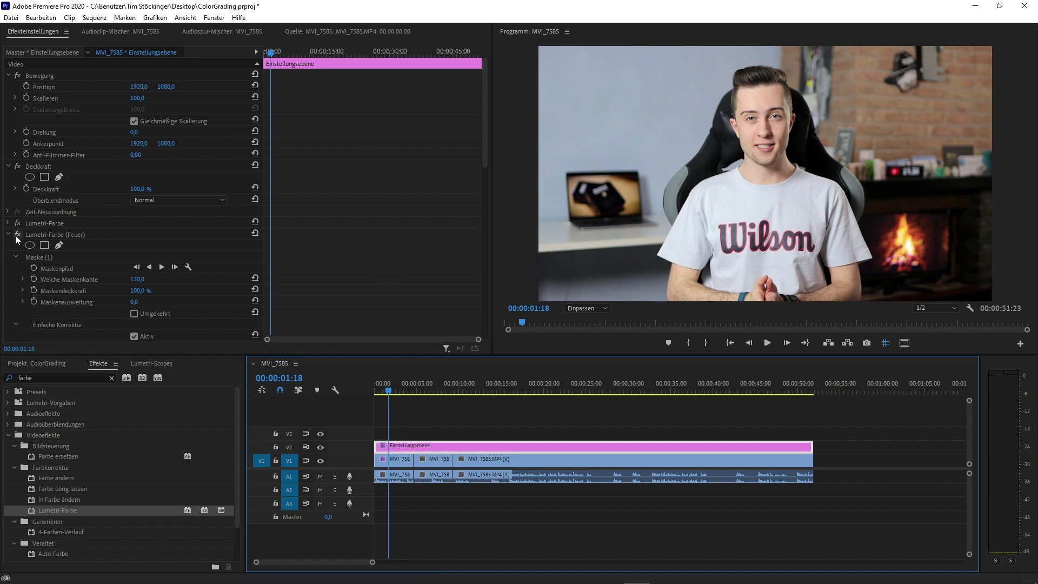
# Step: Rename the first Lumetri-Farbe effect to Lumetri-Farbe (Main)
pyautogui.click(8, 234)
pyautogui.click(8, 224)
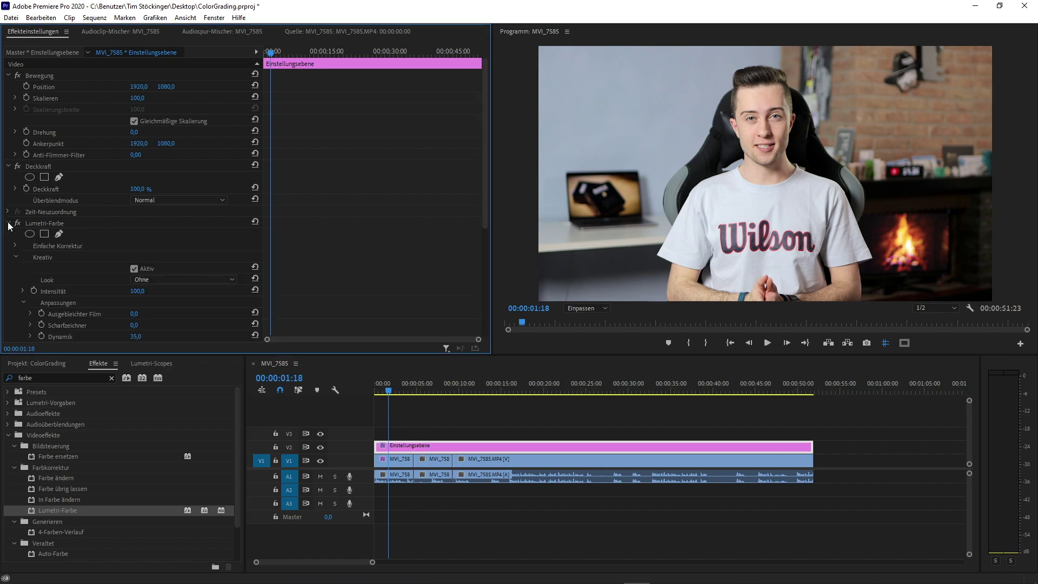
pyautogui.rightClick(44, 224)
pyautogui.click(81, 228)
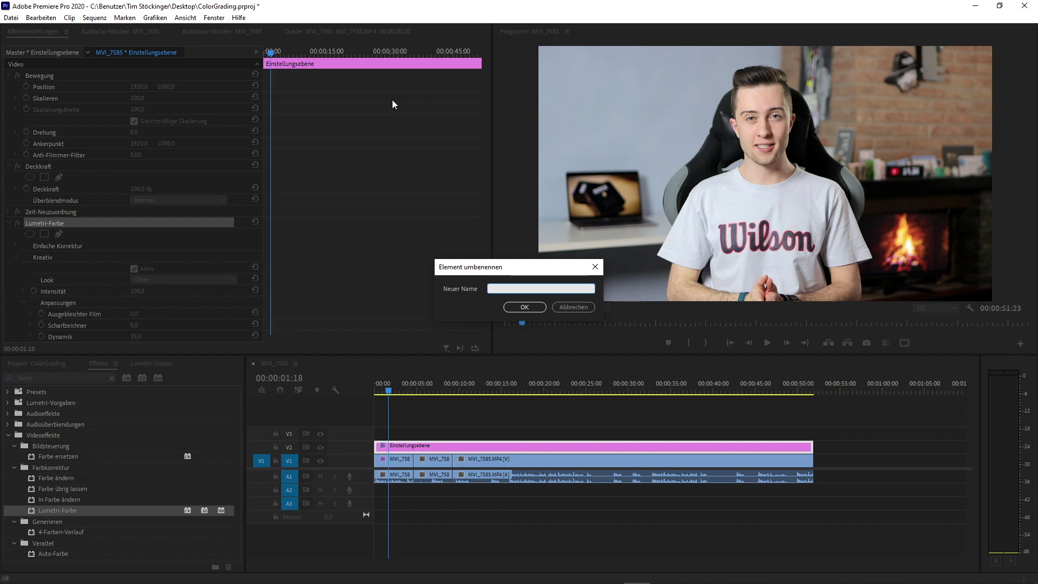
pyautogui.write('Main')
pyautogui.press('Return')
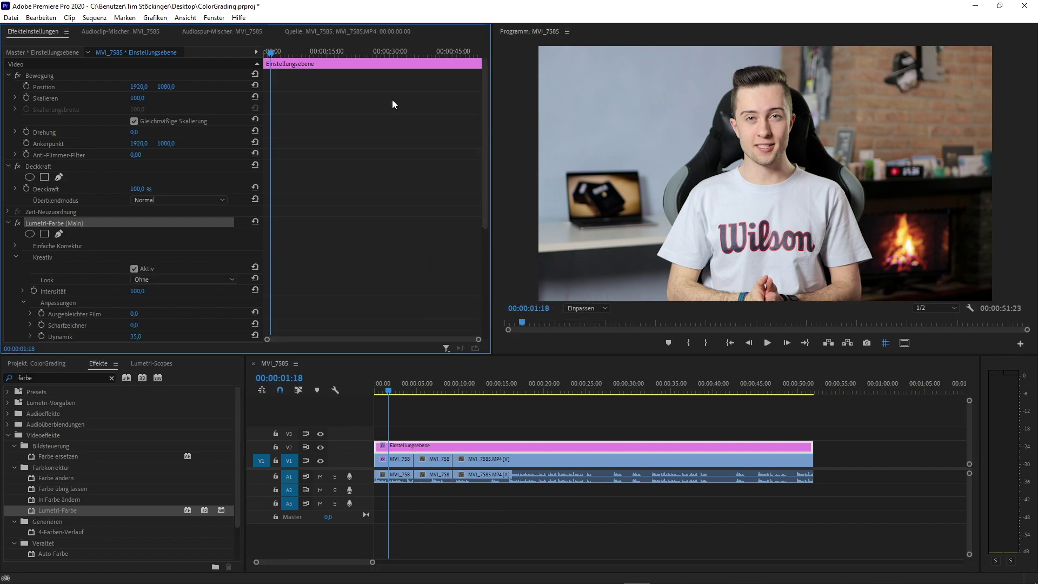
# Step: Set the Main grade's Kreativ Scharfzeichner to 20
pyautogui.scroll(-2, 350, 164)
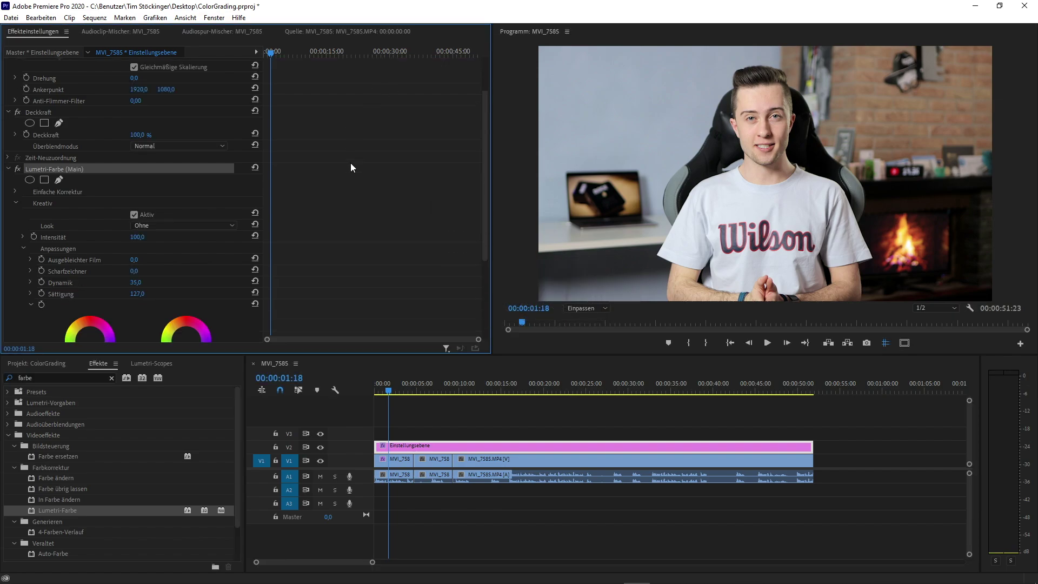
pyautogui.scroll(-3, 350, 164)
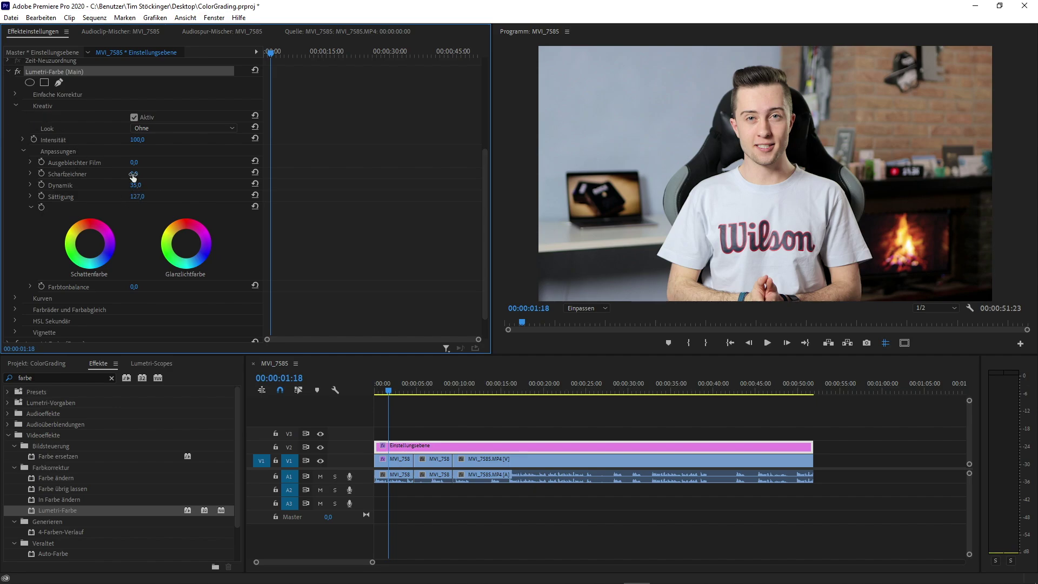
pyautogui.moveTo(132, 176); pyautogui.dragTo(143, 163)
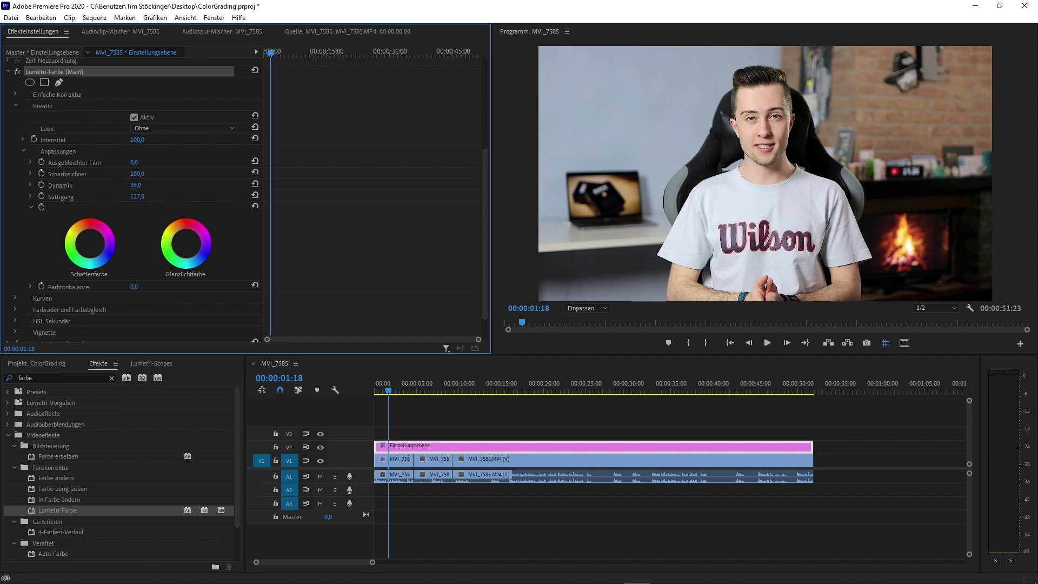
pyautogui.click(151, 177)
pyautogui.write('20')
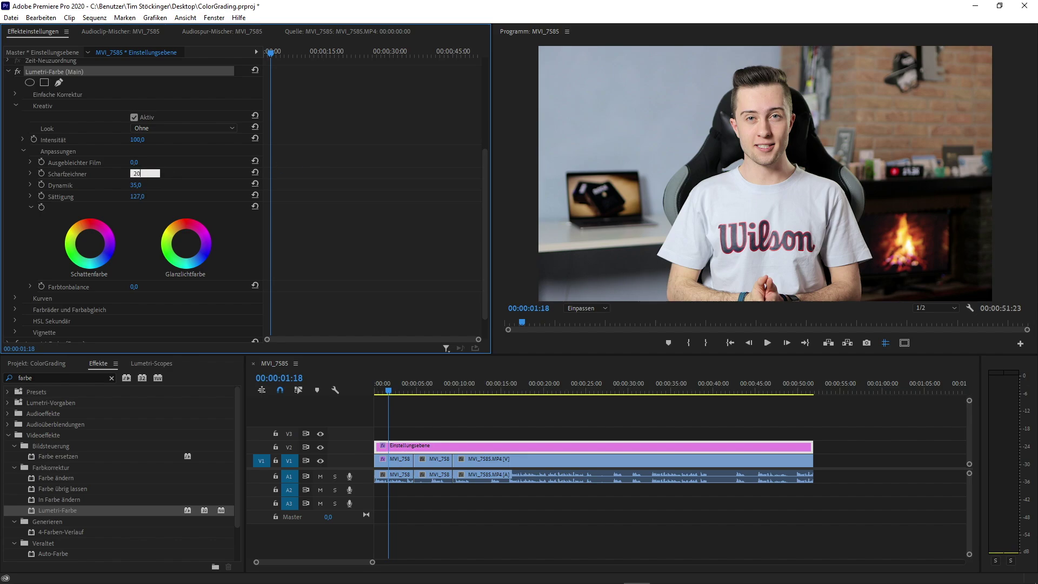
pyautogui.press('Return')
# Step: Browse the creative Look list, keep Ohne, and expand Einfache Korrektur
pyautogui.click(182, 128)
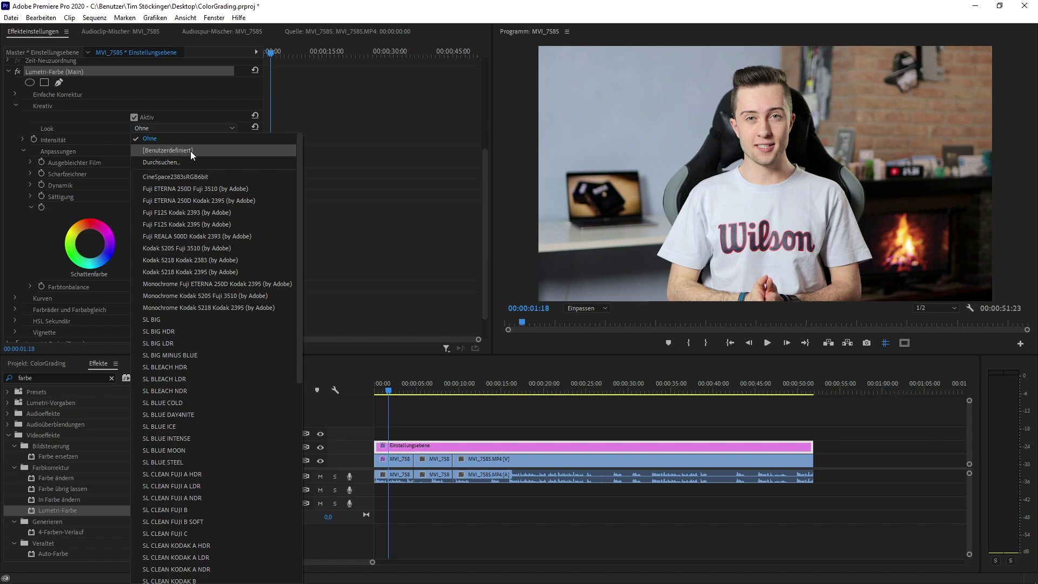
pyautogui.click(412, 124)
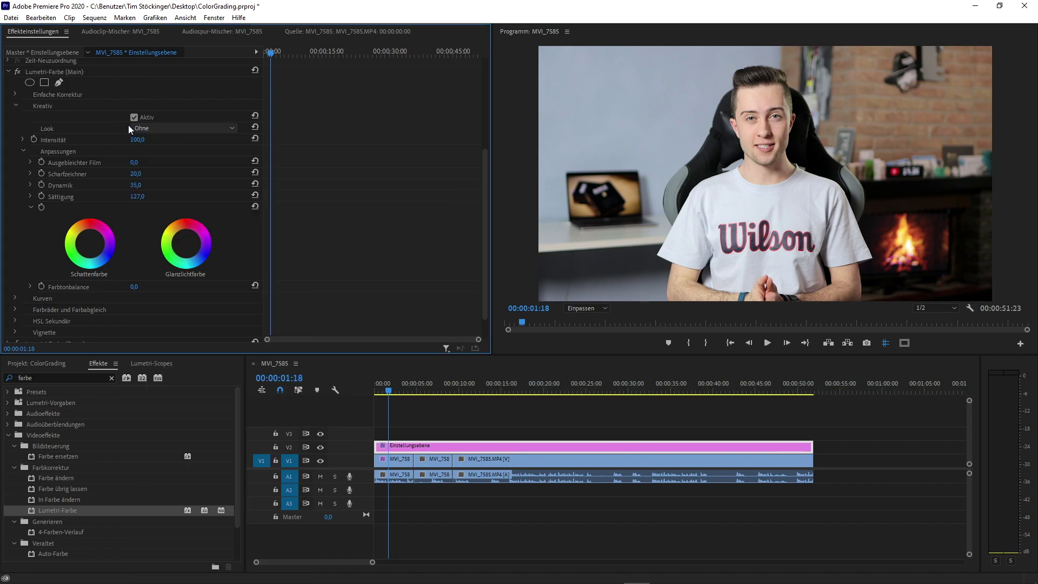
pyautogui.click(15, 94)
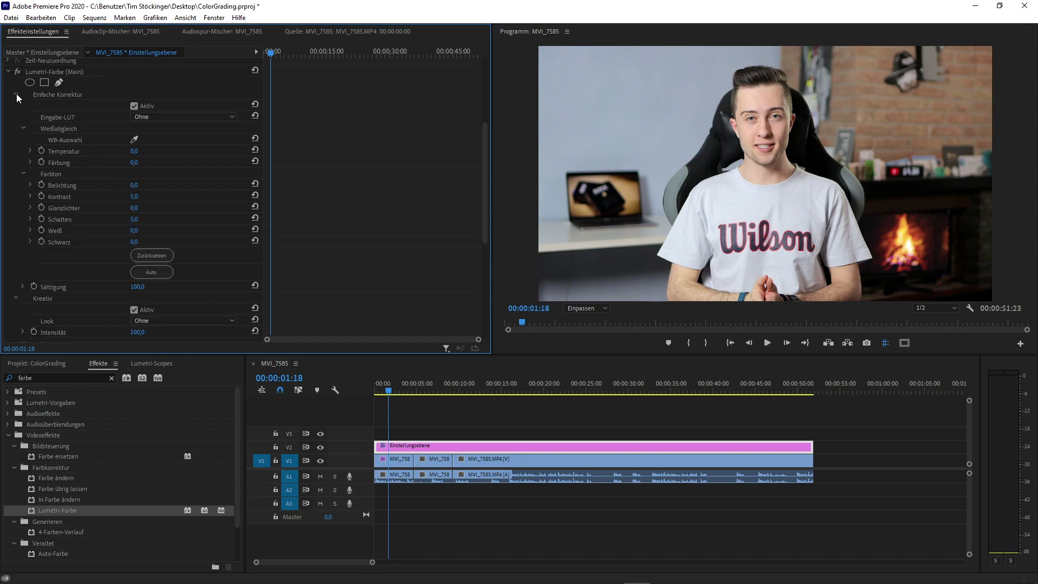
# Step: Keep the Eingabe-LUT at Ohne and collapse the Einfache Korrektur and Kreativ sections
pyautogui.click(161, 115)
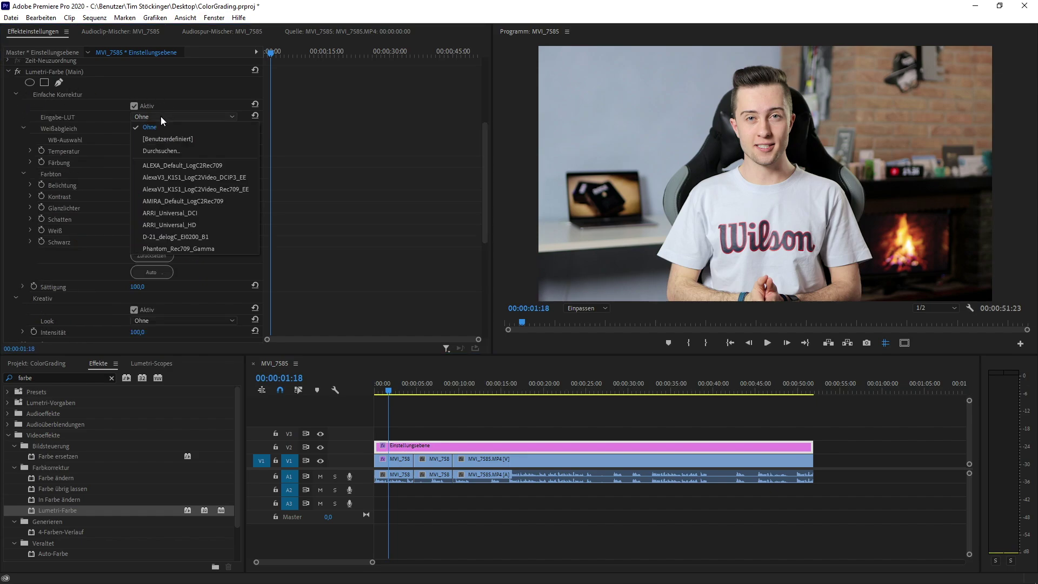
pyautogui.click(102, 115)
pyautogui.click(17, 94)
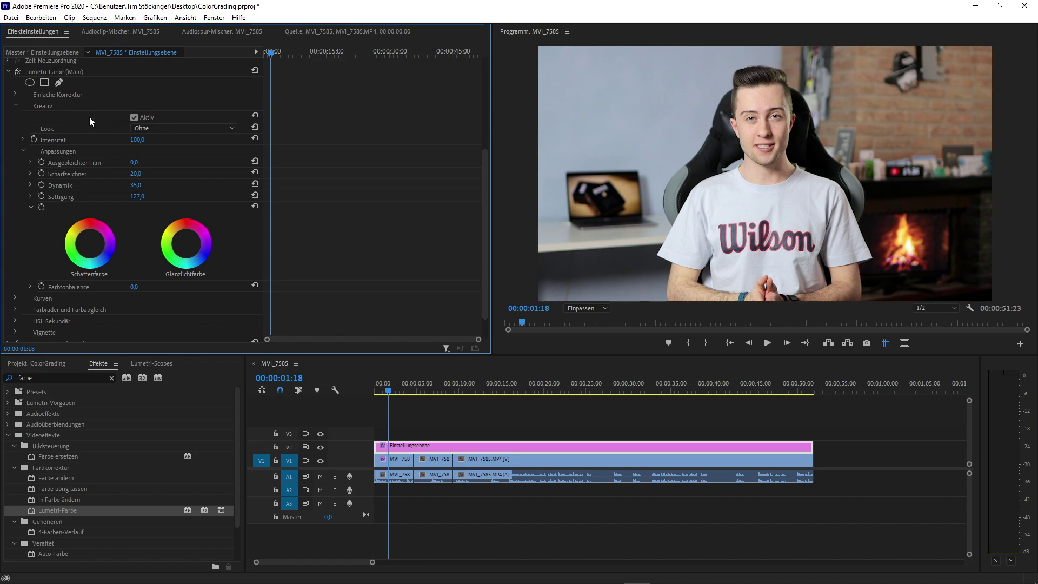
pyautogui.click(15, 105)
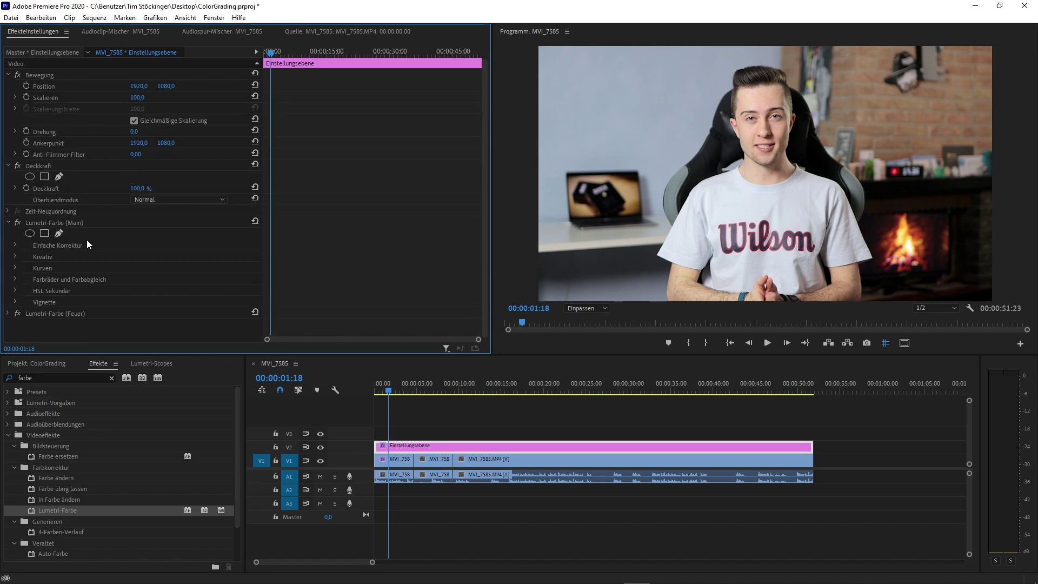
# Step: Preview Temperatur changes in the Main grade's Einfache Korrektur, resetting it to 0
pyautogui.click(14, 241)
pyautogui.scroll(-4, 15, 240)
pyautogui.scroll(-2, 16, 211)
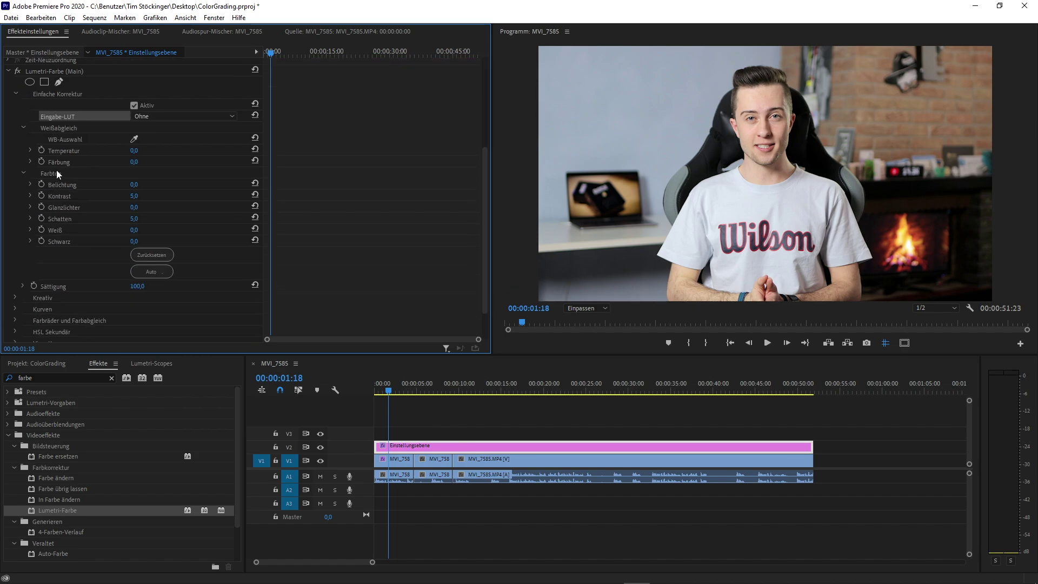
pyautogui.click(58, 150)
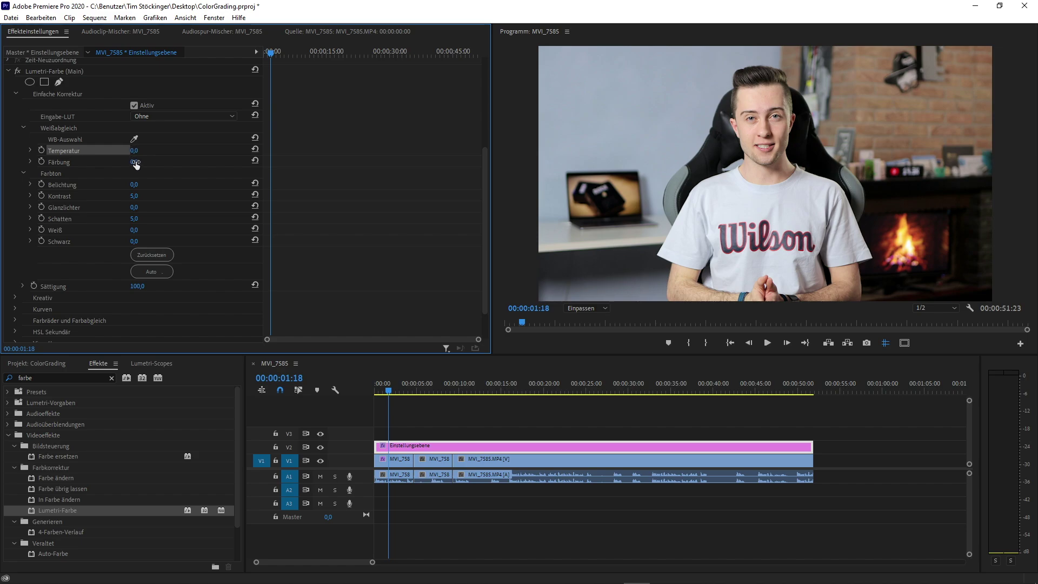
pyautogui.moveTo(134, 150)
pyautogui.mouseDown()
pyautogui.moveTo(173, 150)
pyautogui.moveTo(108, 150)
pyautogui.mouseUp()
pyautogui.click(144, 150)
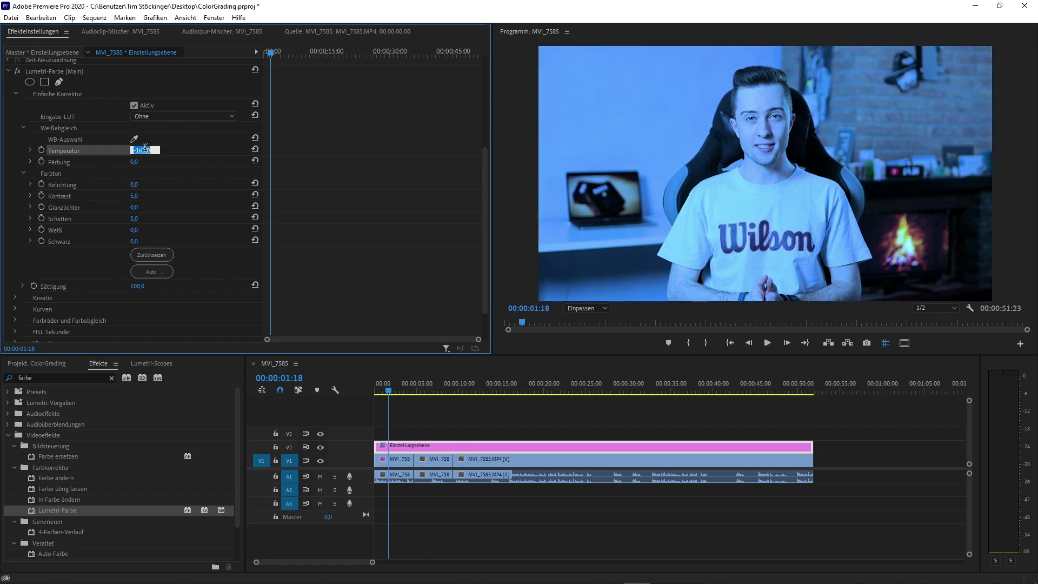
pyautogui.write('0')
pyautogui.press('Return')
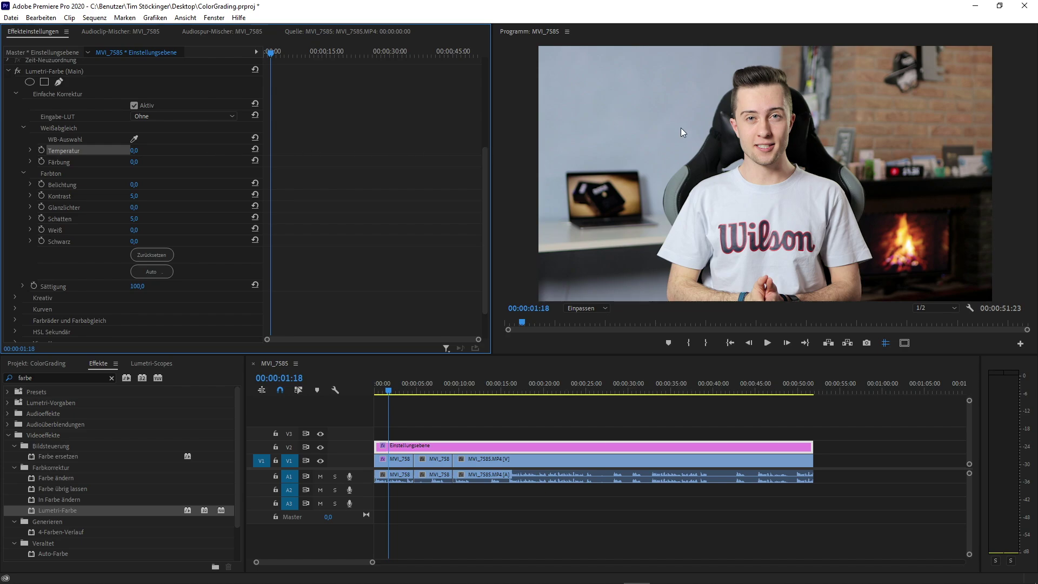
# Step: Set Temperatur to 5 and Belichtung to 0,3, then collapse the section
pyautogui.click(134, 150)
pyautogui.write('5')
pyautogui.press('Return')
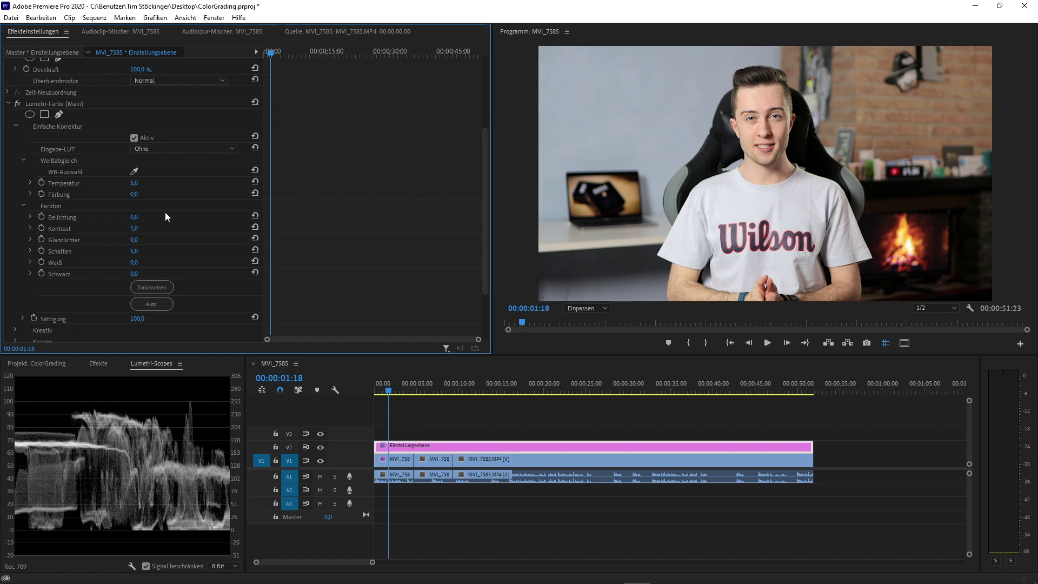
pyautogui.moveTo(134, 217); pyautogui.dragTo(143, 219)
pyautogui.click(16, 126)
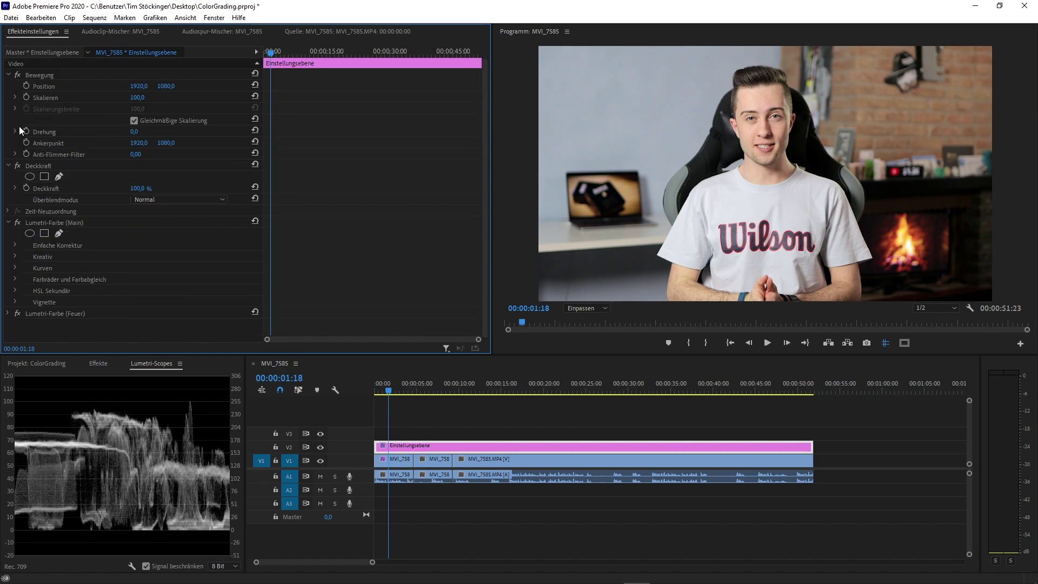
# Step: Expand the Main grade's Kurven and try a brighter RGB white point, then undo it
pyautogui.click(16, 267)
pyautogui.scroll(-2, 92, 260)
pyautogui.scroll(-2, 130, 238)
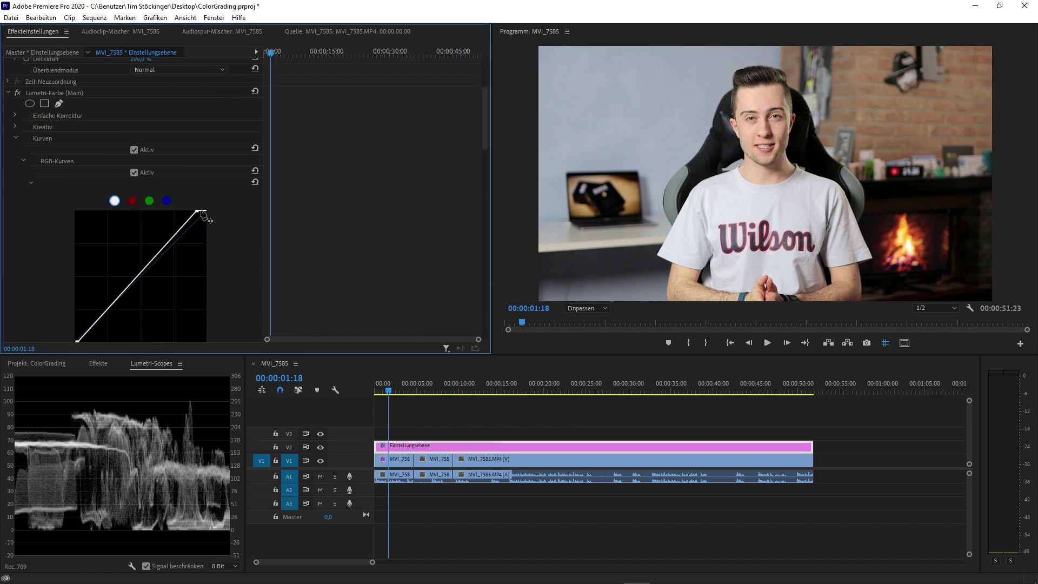
pyautogui.moveTo(201, 212); pyautogui.dragTo(185, 211)
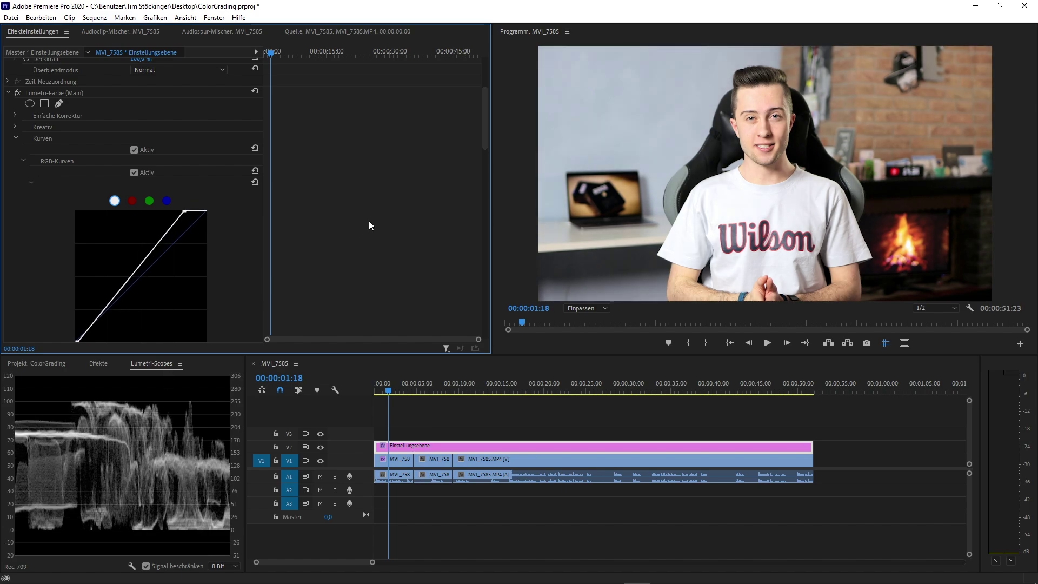
pyautogui.hotkey('ctrl', 'z')
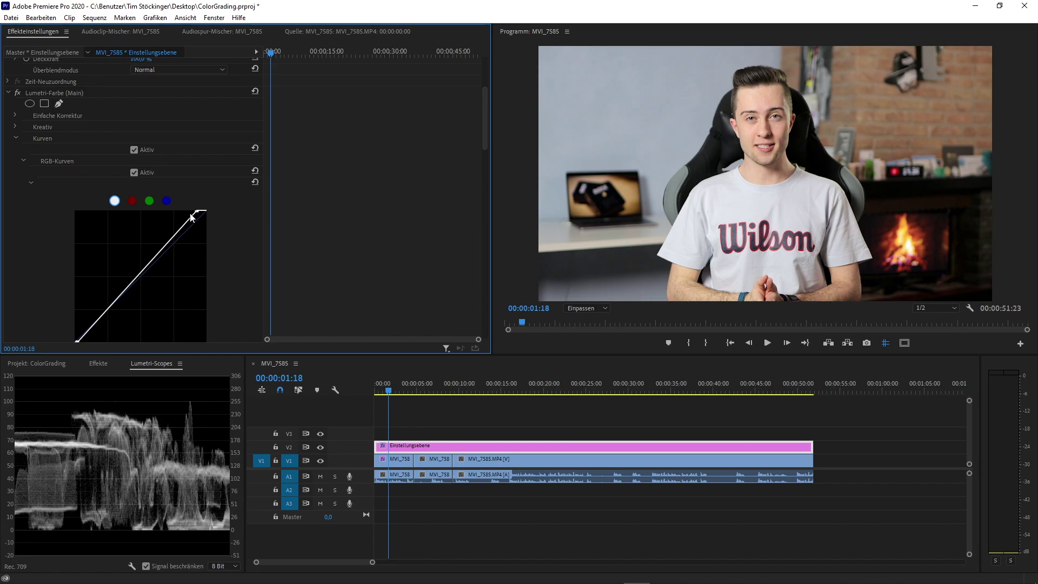
# Step: Sample the blue wall with the Hue vs. Saturation eyedropper and raise that hue's saturation
pyautogui.scroll(-1, 225, 200)
pyautogui.scroll(-1, 222, 147)
pyautogui.scroll(-2, 223, 151)
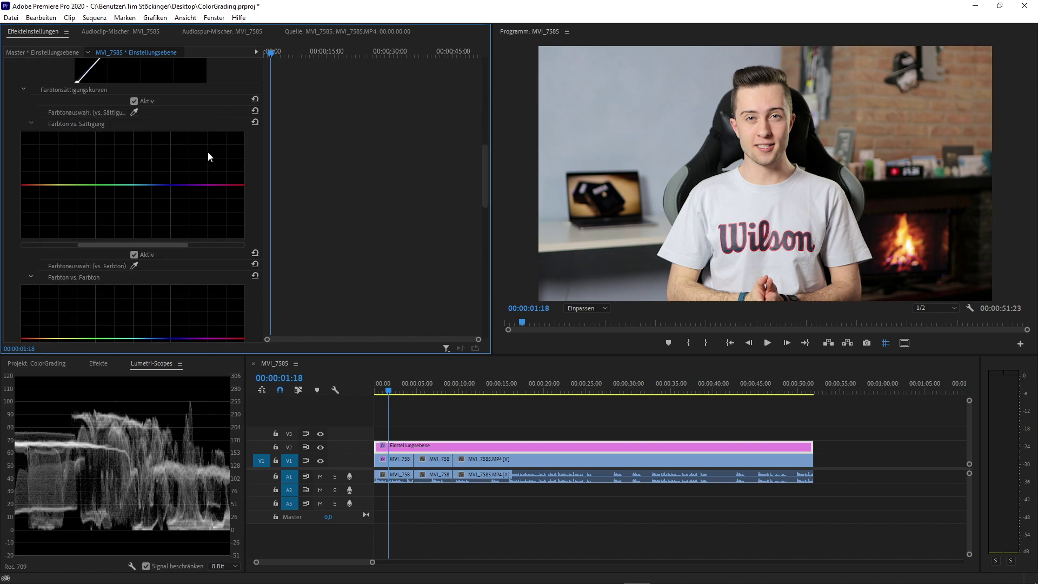
pyautogui.scroll(-2, 138, 174)
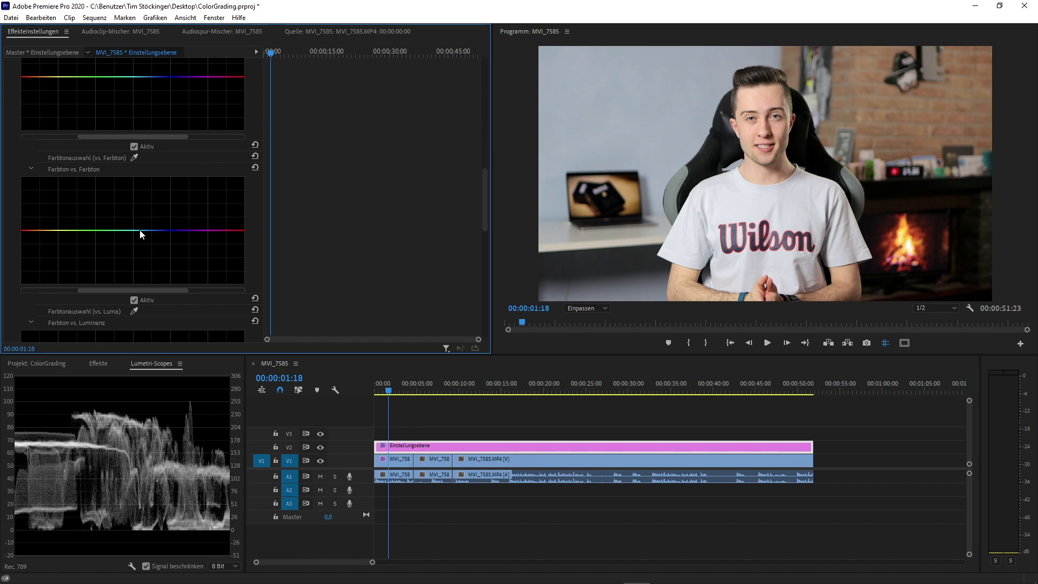
pyautogui.scroll(-1, 113, 227)
pyautogui.scroll(1, 112, 223)
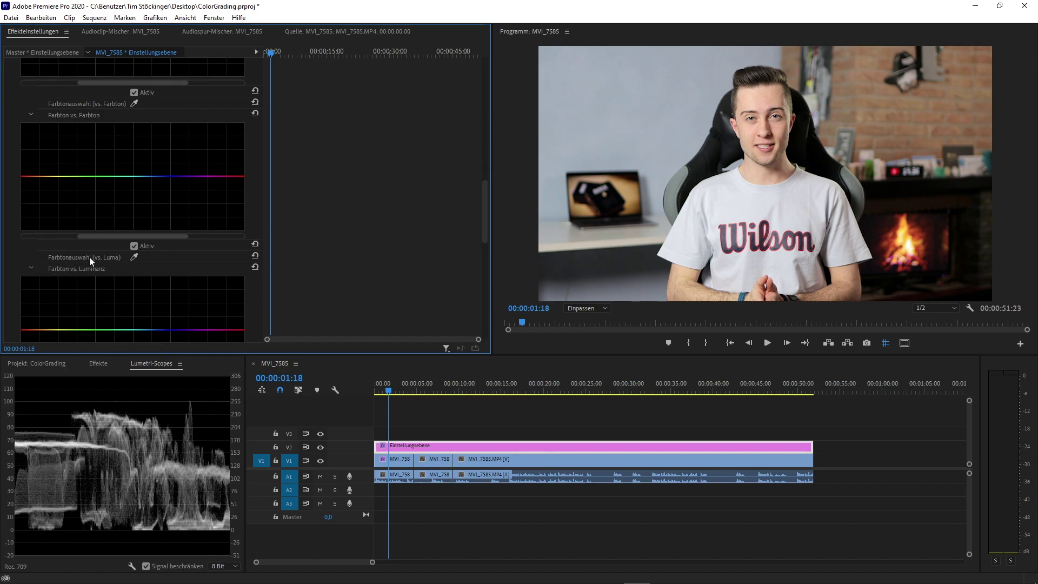
pyautogui.scroll(1, 95, 257)
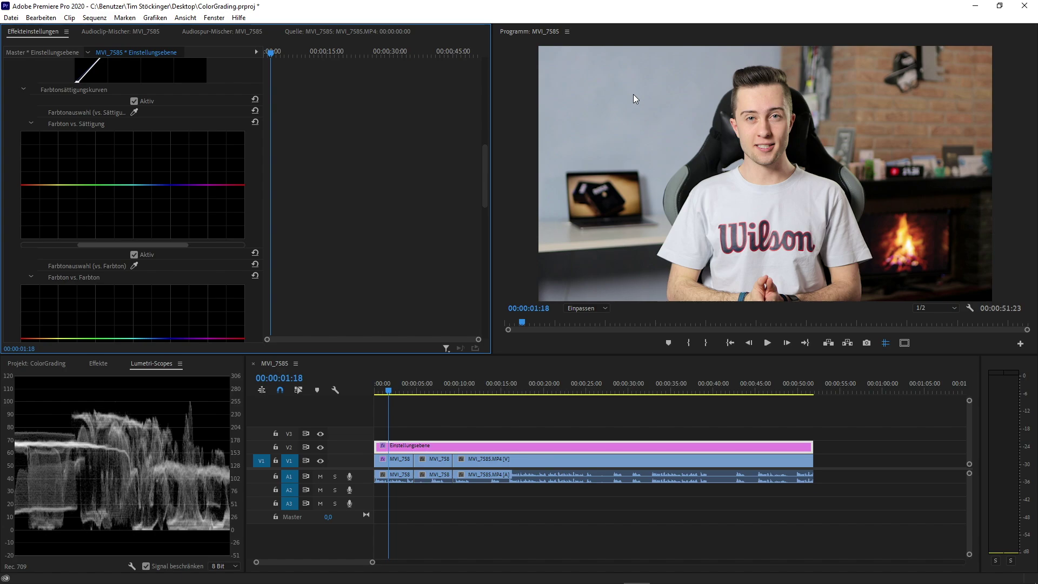
pyautogui.click(134, 112)
pyautogui.click(630, 104)
pyautogui.click(156, 185)
pyautogui.moveTo(157, 185)
pyautogui.mouseDown()
pyautogui.moveTo(163, 249)
pyautogui.moveTo(162, 120)
pyautogui.moveTo(162, 174)
pyautogui.mouseUp()
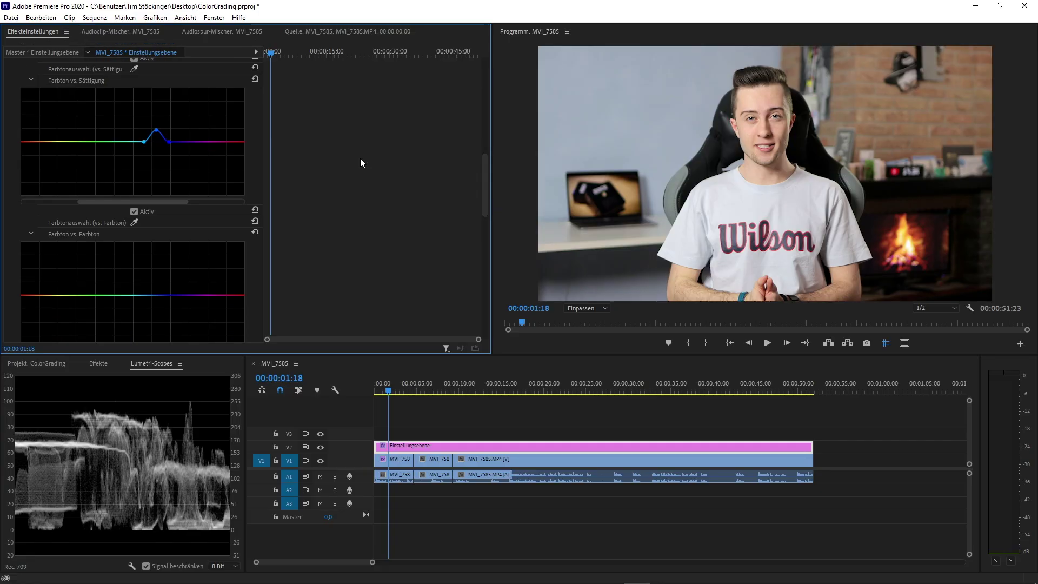
# Step: Sample the blue wall with the Hue vs. Hue eyedropper and drag its point toward pink
pyautogui.scroll(-2, 361, 163)
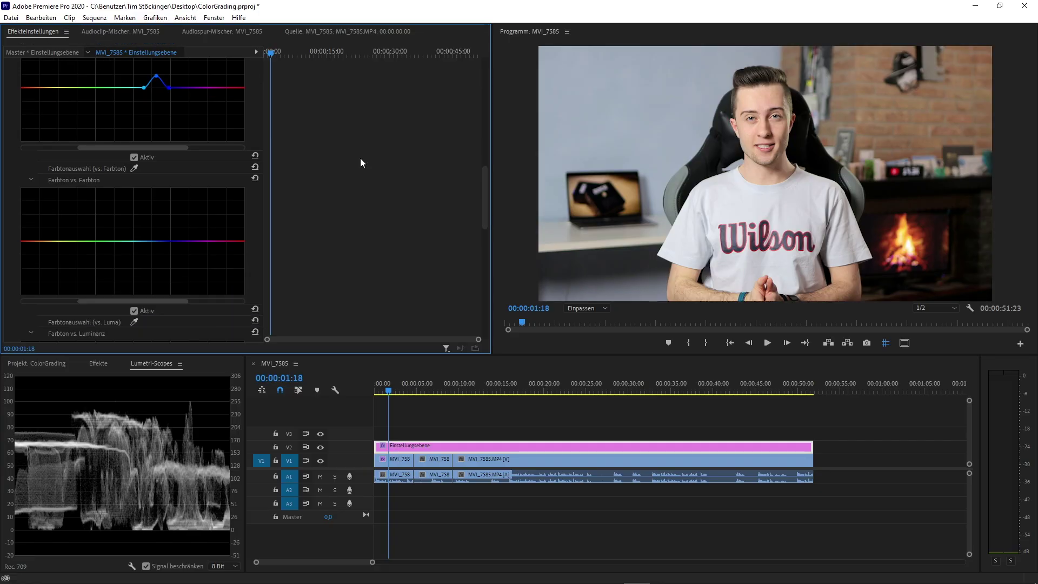
pyautogui.scroll(-2, 361, 163)
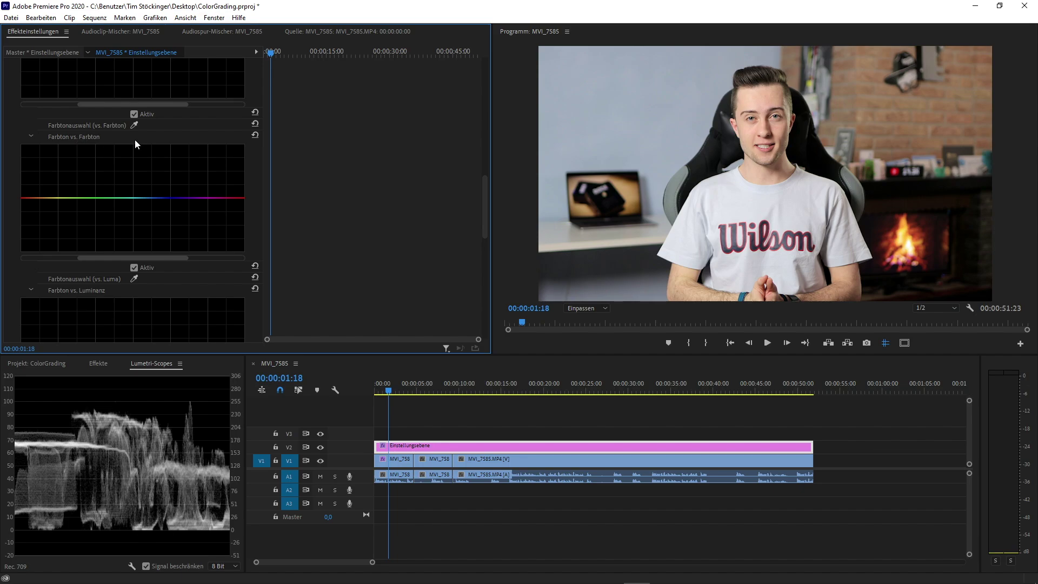
pyautogui.click(134, 125)
pyautogui.click(636, 104)
pyautogui.click(134, 125)
pyautogui.click(622, 103)
pyautogui.moveTo(152, 198)
pyautogui.mouseDown()
pyautogui.moveTo(154, 228)
pyautogui.moveTo(155, 159)
pyautogui.moveTo(156, 241)
pyautogui.mouseUp()
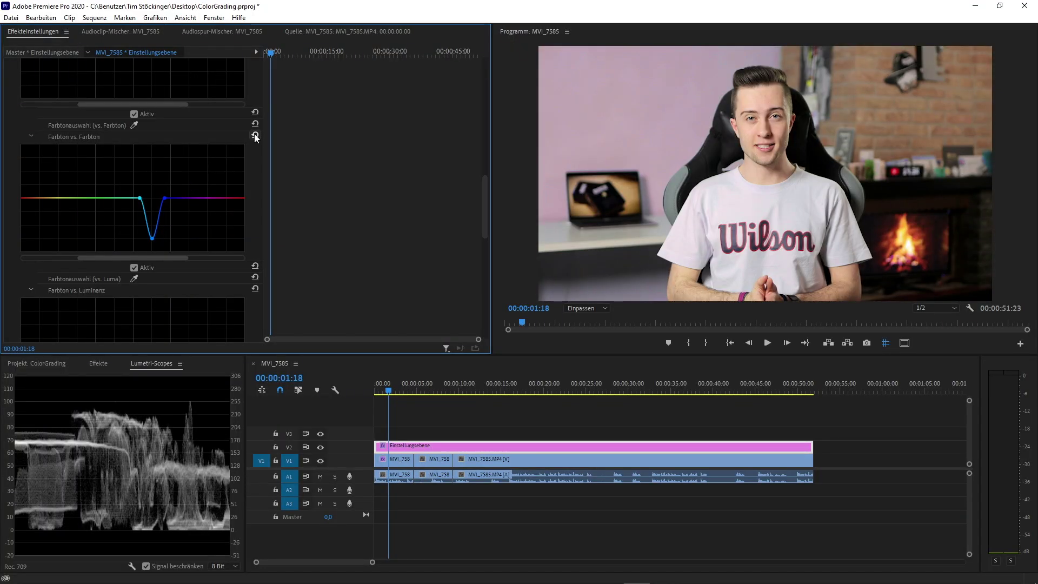
# Step: Reset the Farbton vs. Farbton curve to flat, removing the wall's pink hue shift
pyautogui.click(255, 135)
pyautogui.scroll(-3, 356, 186)
pyautogui.scroll(-3, 322, 204)
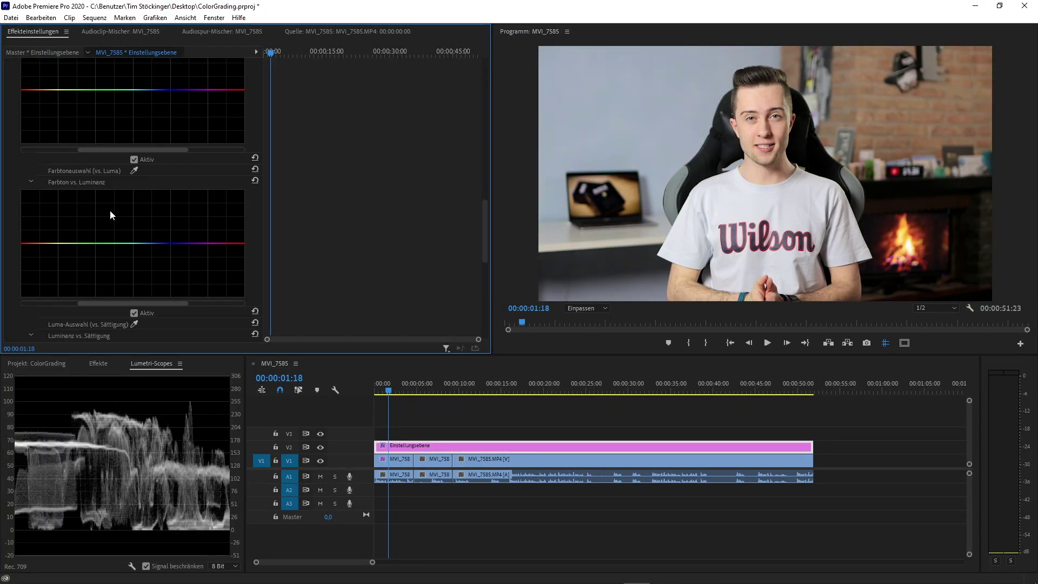
pyautogui.scroll(-1, 111, 215)
# Step: Sample the blue wall in Farbton vs. Luminanz, try darkening it, then reset that curve flat
pyautogui.click(134, 149)
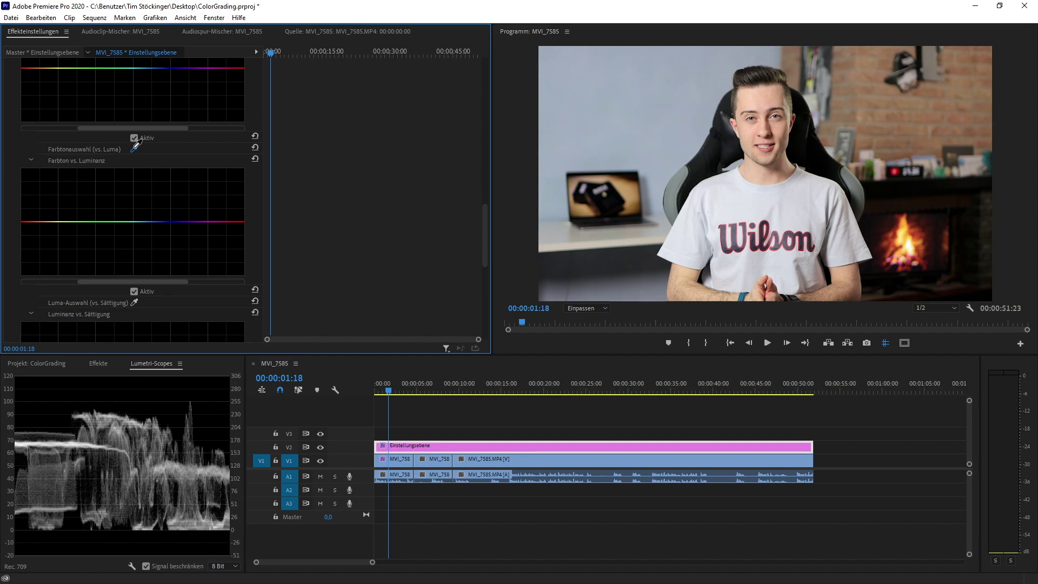
pyautogui.click(638, 113)
pyautogui.moveTo(150, 223); pyautogui.dragTo(149, 251)
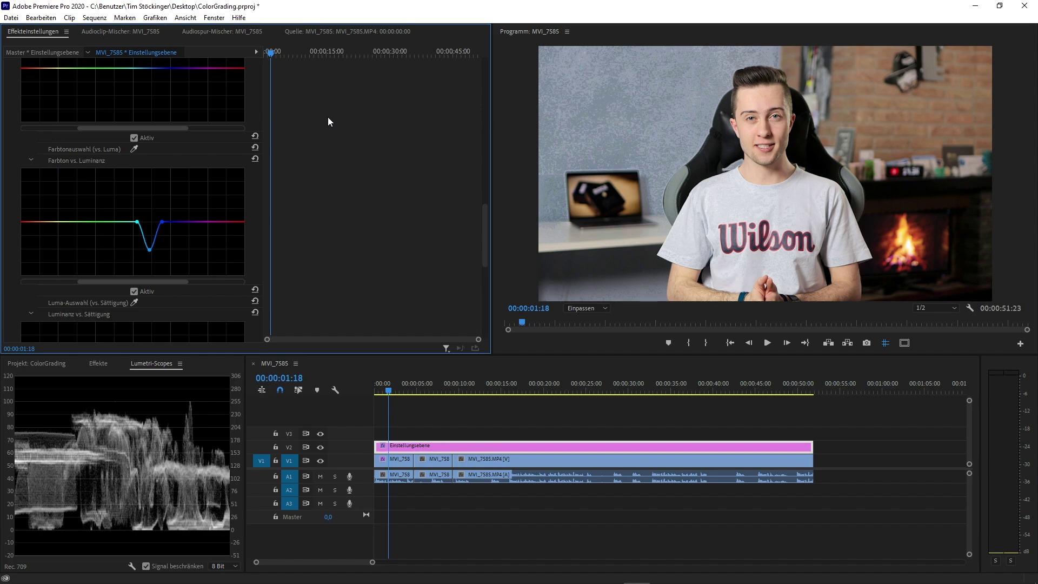
pyautogui.click(255, 160)
pyautogui.scroll(5, 317, 217)
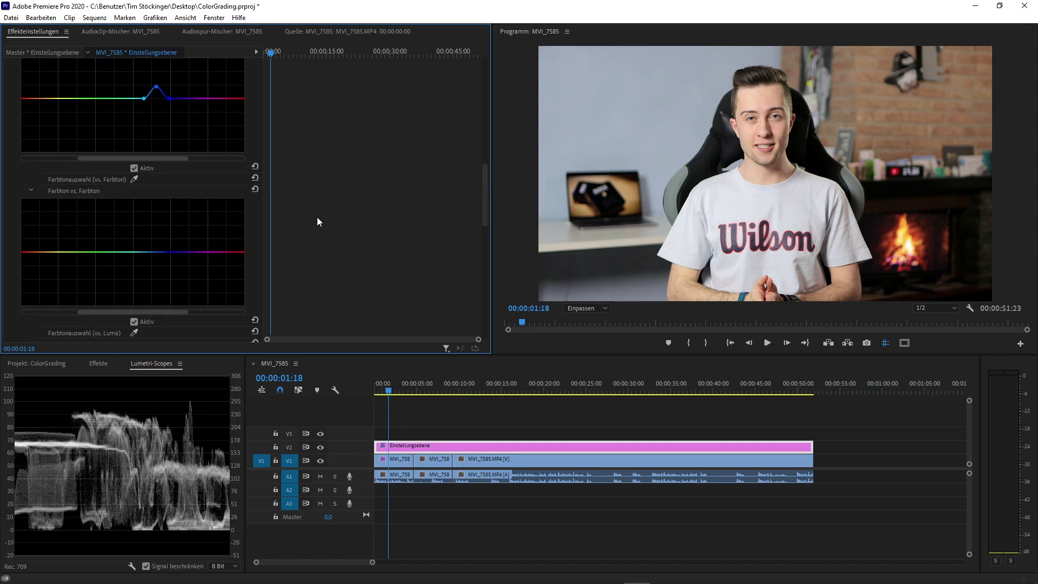
pyautogui.scroll(3, 317, 216)
pyautogui.scroll(3, 316, 216)
pyautogui.scroll(3, 316, 216)
# Step: Fold away the Curves section and expand Farbräder und Farbabgleich
pyautogui.scroll(2, 317, 216)
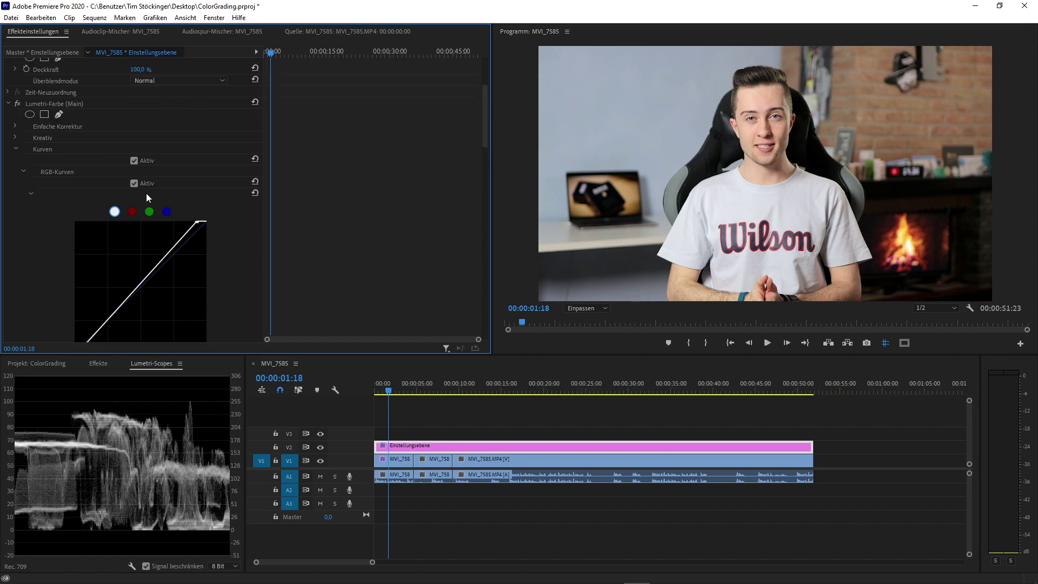
pyautogui.click(17, 147)
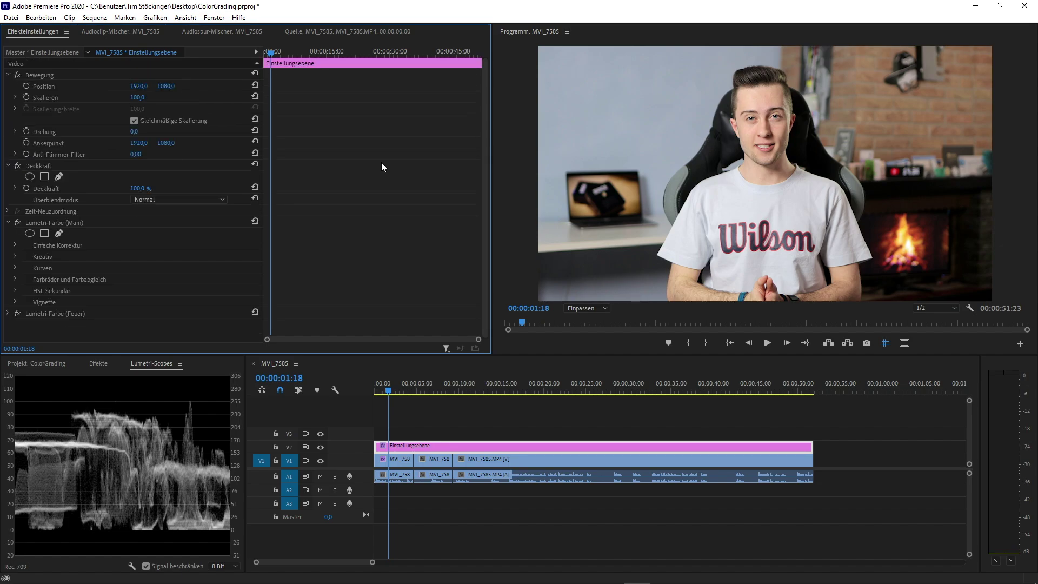
pyautogui.click(15, 279)
pyautogui.scroll(-3, 27, 267)
pyautogui.scroll(-3, 28, 263)
pyautogui.scroll(-2, 46, 267)
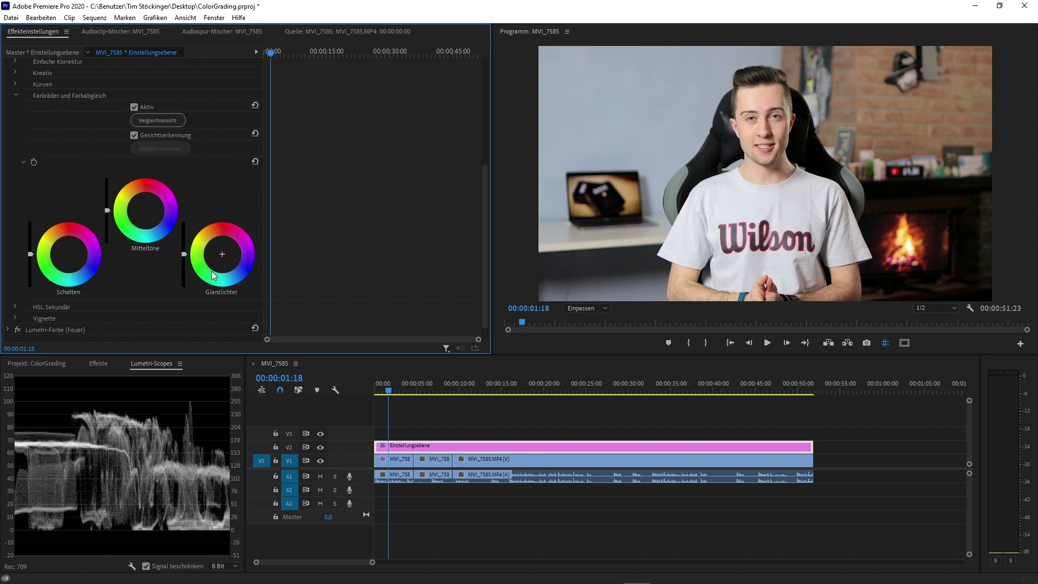
# Step: Try brighter highlights and darker shadows, then reset both brightness sliders to neutral
pyautogui.moveTo(184, 254)
pyautogui.mouseDown()
pyautogui.moveTo(184, 226)
pyautogui.moveTo(184, 259)
pyautogui.mouseUp()
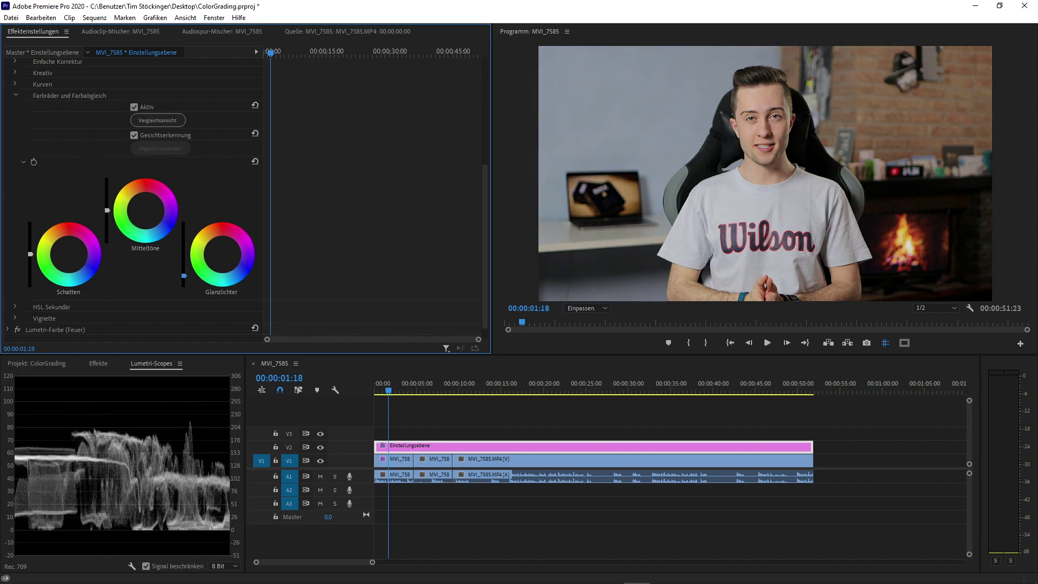
pyautogui.doubleClick(184, 257)
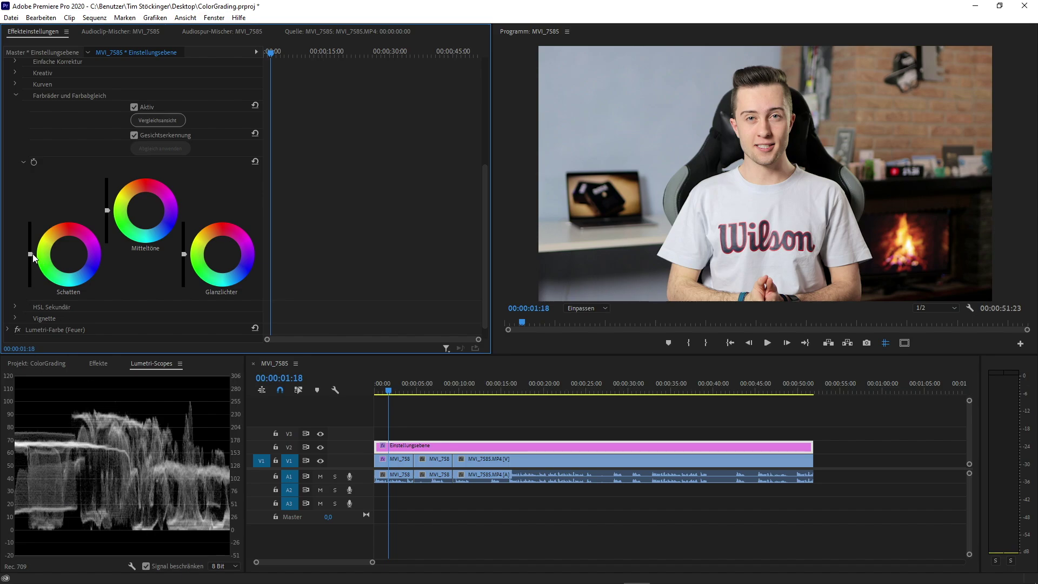
pyautogui.moveTo(30, 254); pyautogui.dragTo(31, 269)
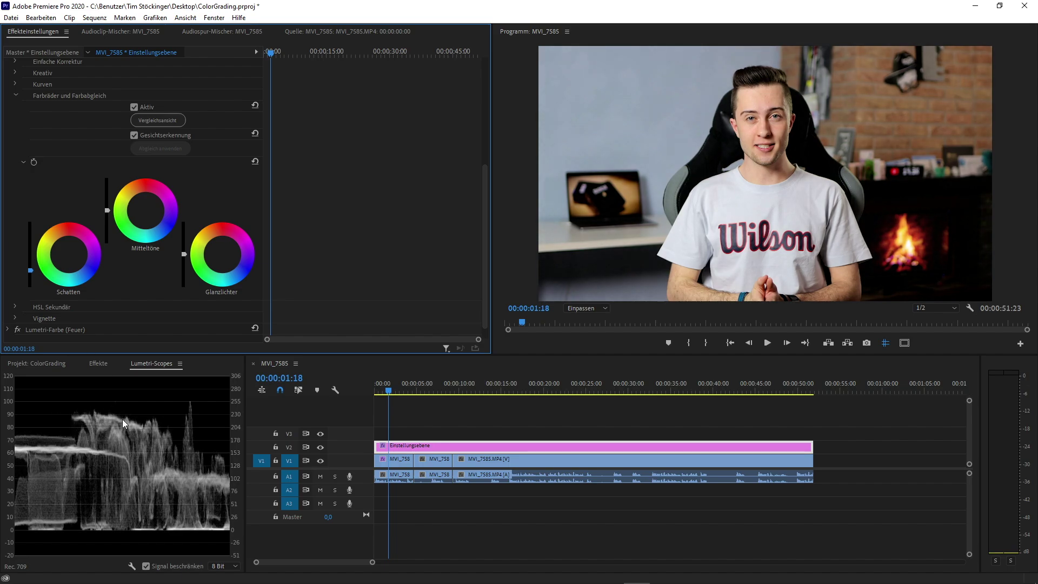
pyautogui.doubleClick(30, 269)
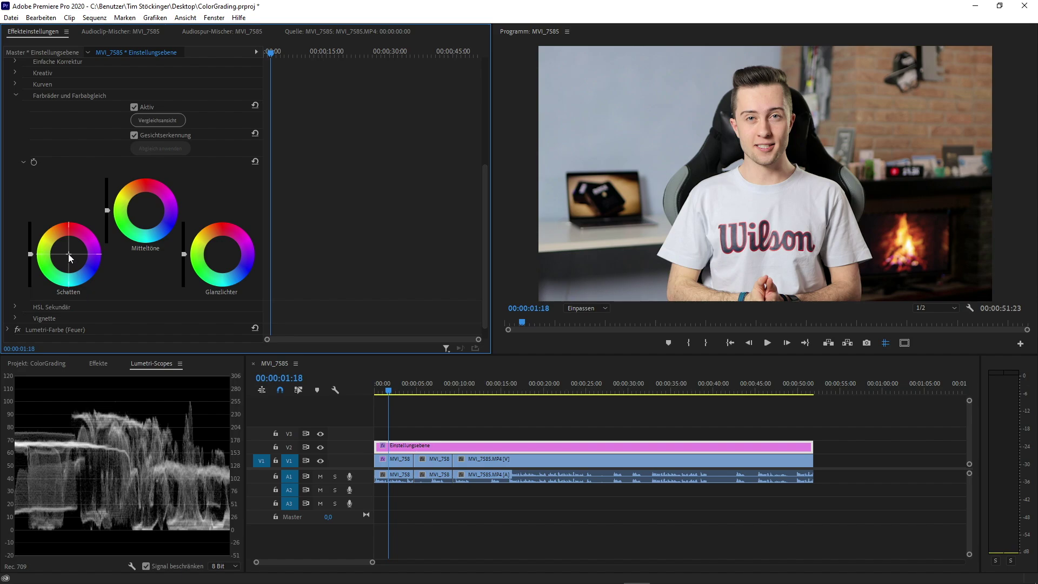
# Step: Tint the Schatten wheel and lower the Schatten, Mitteltöne and Glanzlichter sliders slightly
pyautogui.moveTo(68, 254); pyautogui.dragTo(74, 262)
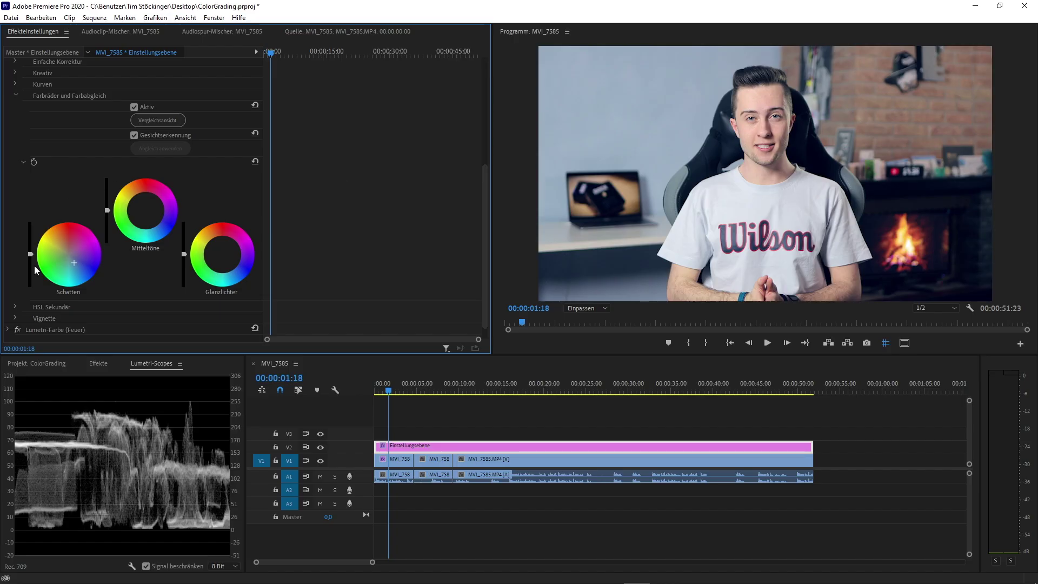
pyautogui.moveTo(31, 253); pyautogui.dragTo(31, 259)
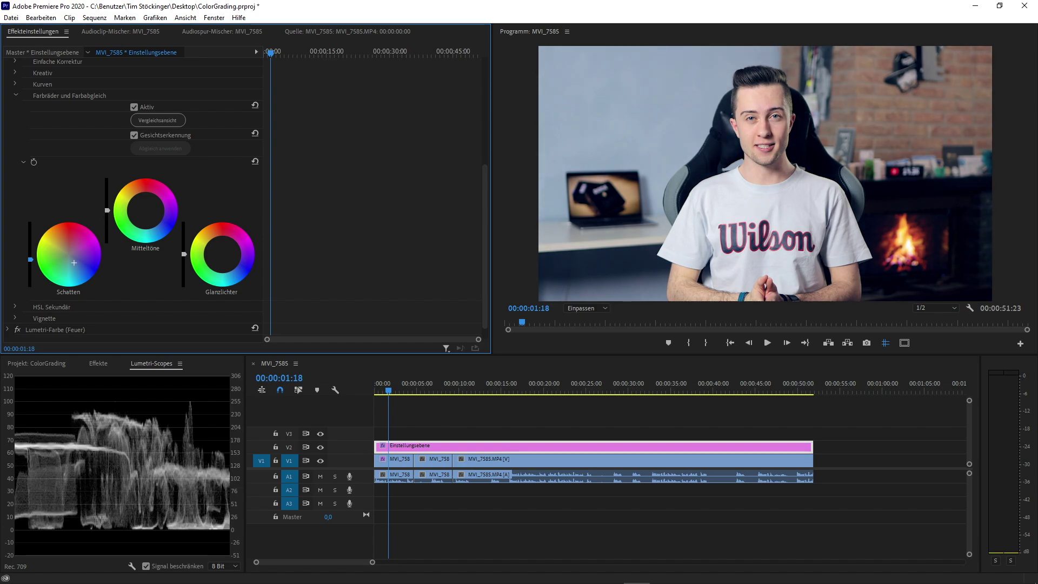
pyautogui.moveTo(107, 210); pyautogui.dragTo(107, 214)
pyautogui.moveTo(184, 255); pyautogui.dragTo(184, 259)
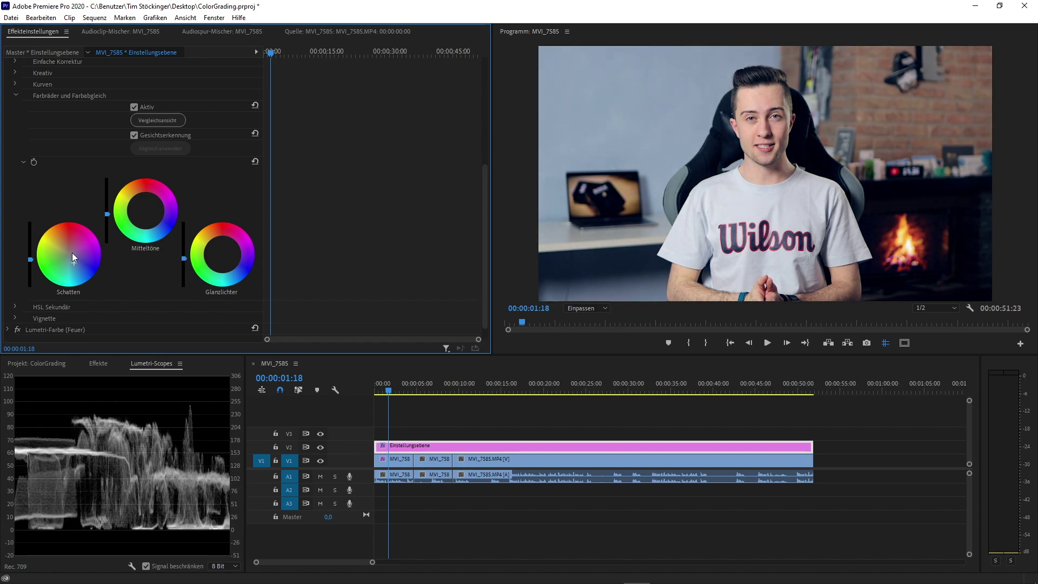
pyautogui.moveTo(73, 263); pyautogui.dragTo(64, 258)
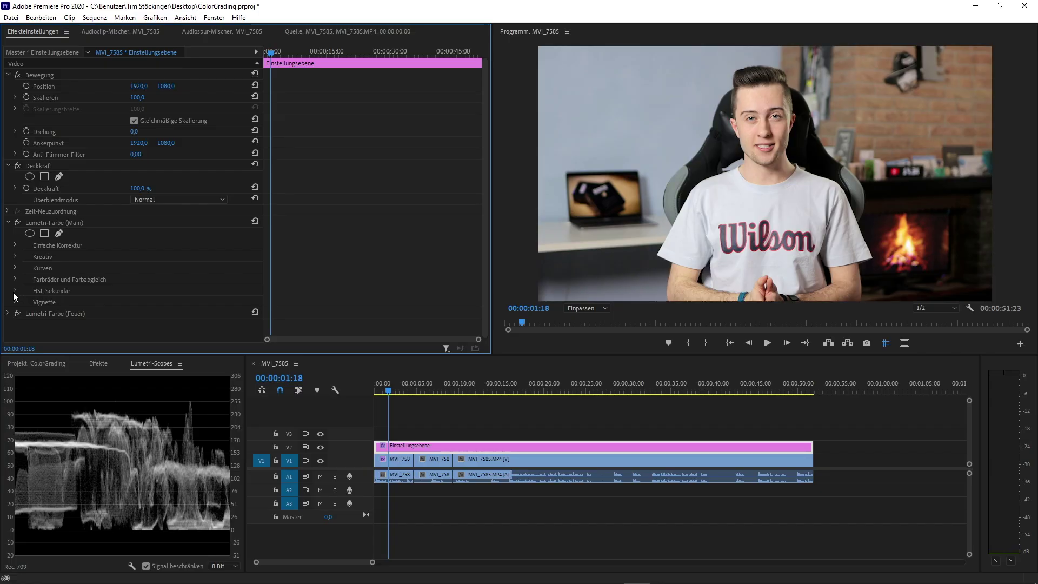
# Step: Expand HSL Sekundär and sample the blue-grey wall with the Farbe festlegen eyedropper
pyautogui.click(15, 290)
pyautogui.scroll(-5, 33, 260)
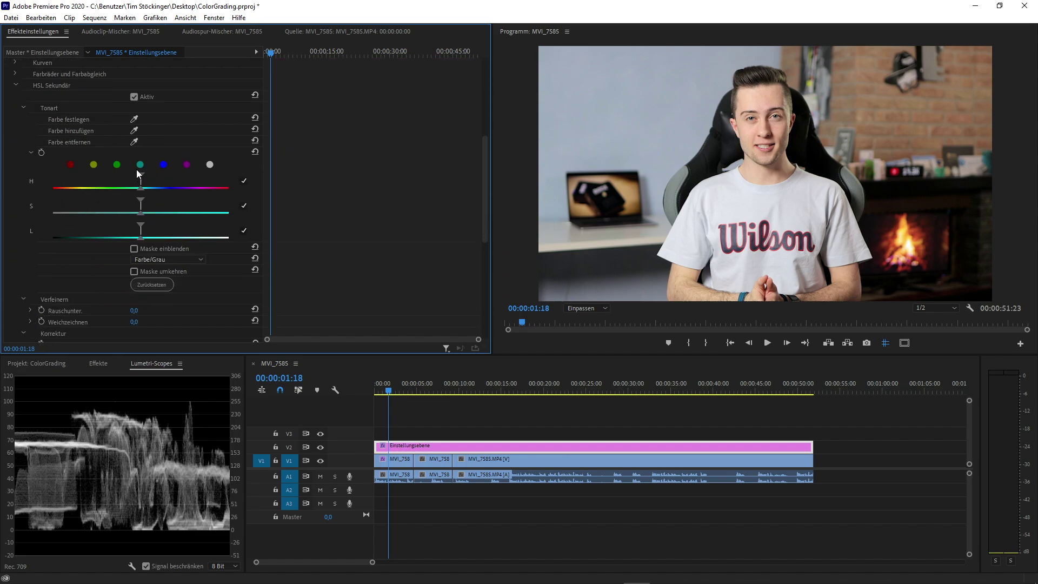
pyautogui.scroll(1, 144, 234)
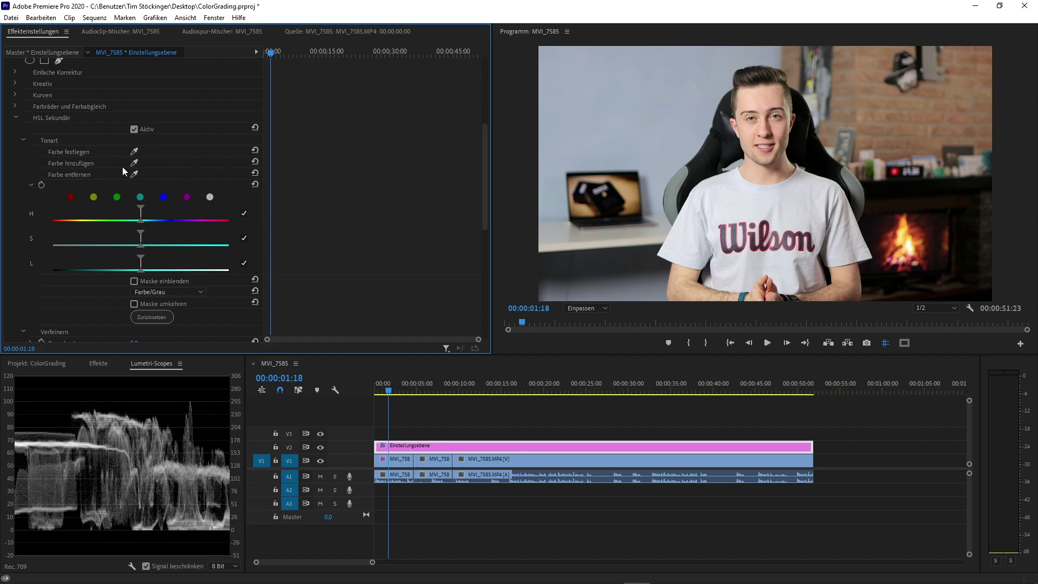
pyautogui.click(135, 162)
pyautogui.click(623, 93)
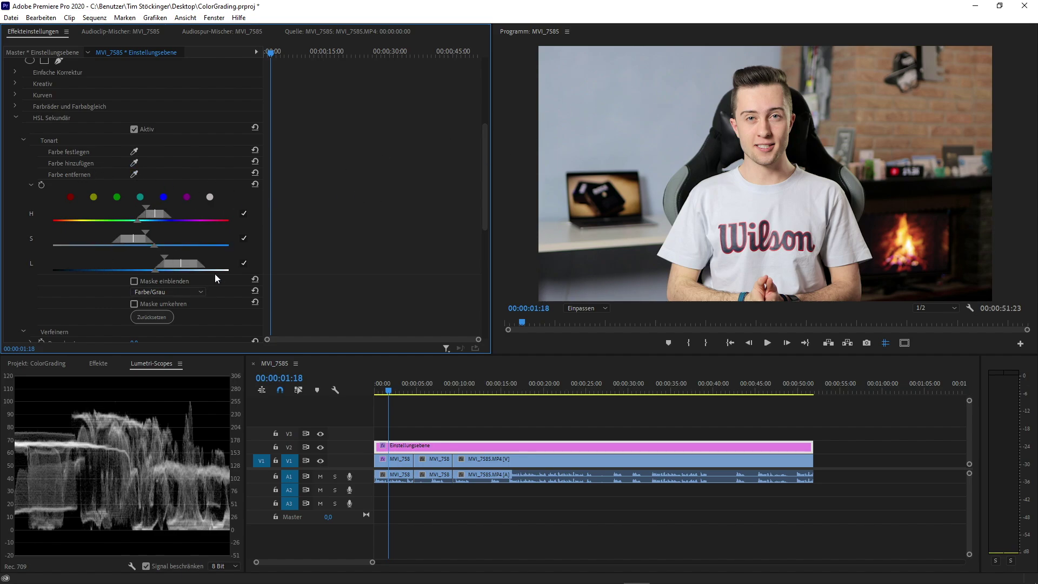
pyautogui.scroll(-1, 339, 160)
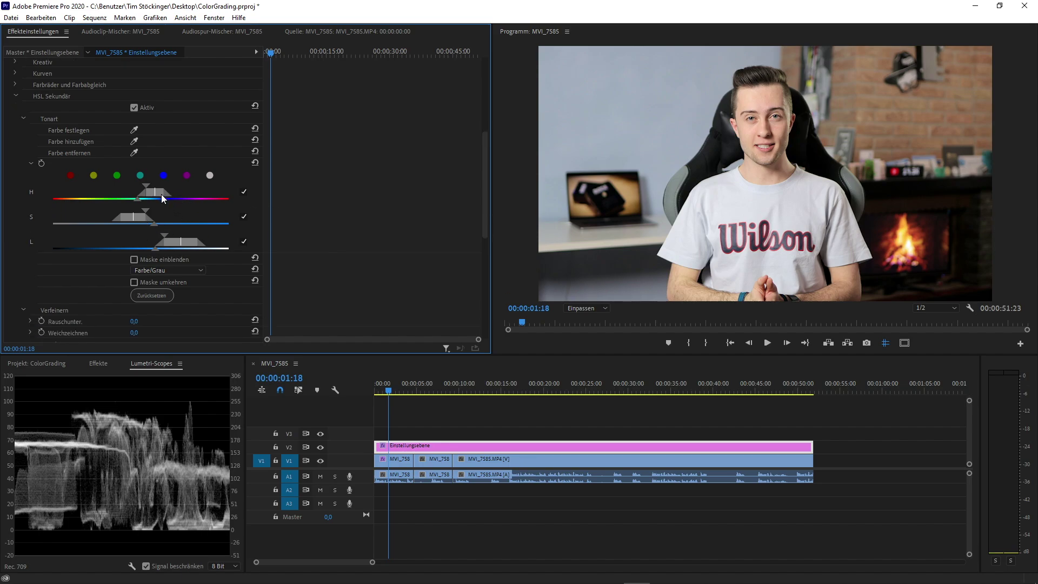
# Step: Show the HSL mask in the Farbe/Schwarz display style
pyautogui.click(133, 259)
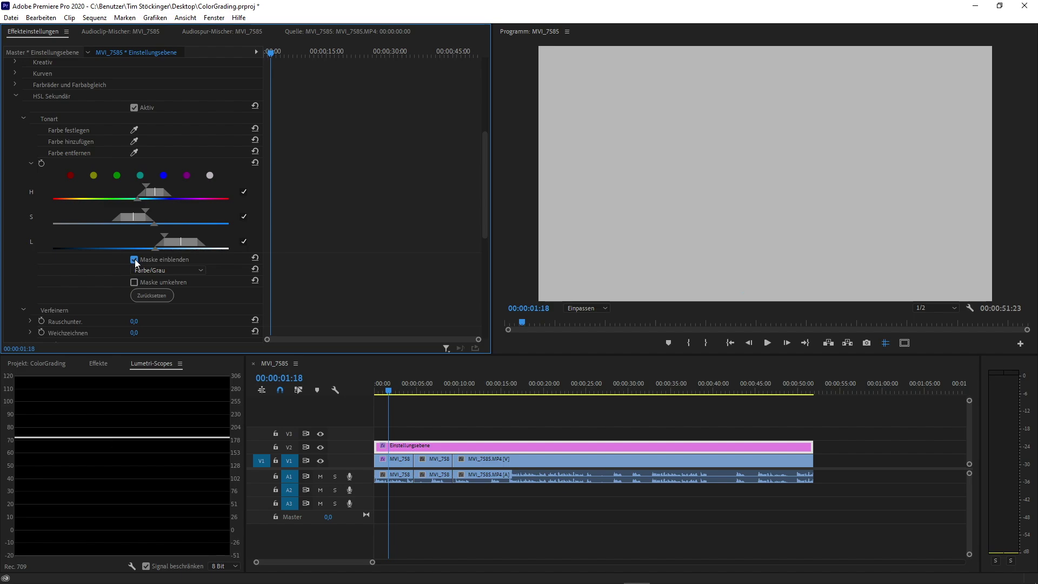
pyautogui.click(164, 271)
pyautogui.click(165, 292)
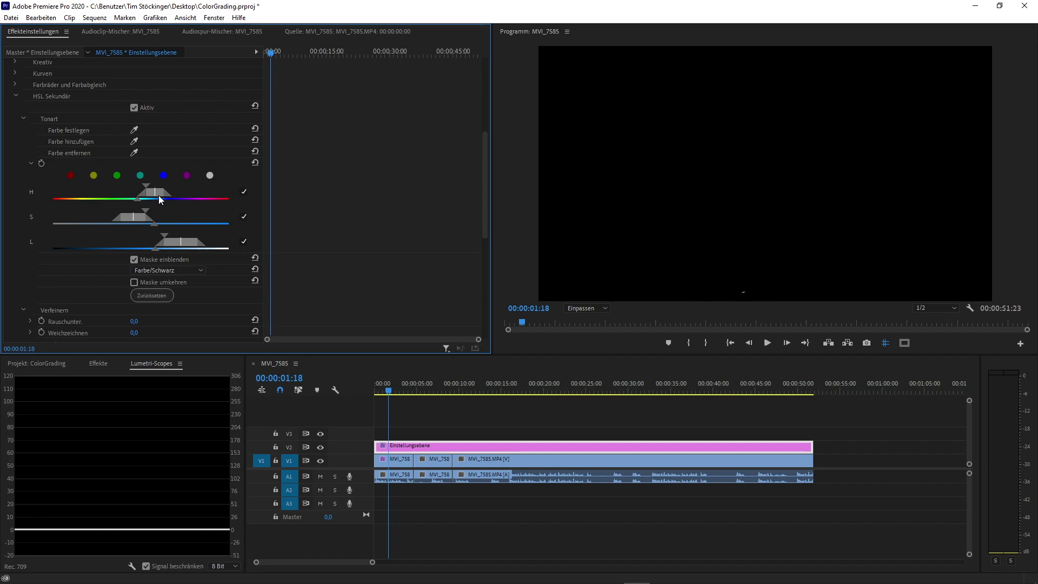
# Step: Adjust the hue, saturation and luminance range handles so the mask covers only the wall
pyautogui.moveTo(155, 193); pyautogui.dragTo(158, 193)
pyautogui.moveTo(144, 209); pyautogui.dragTo(200, 206)
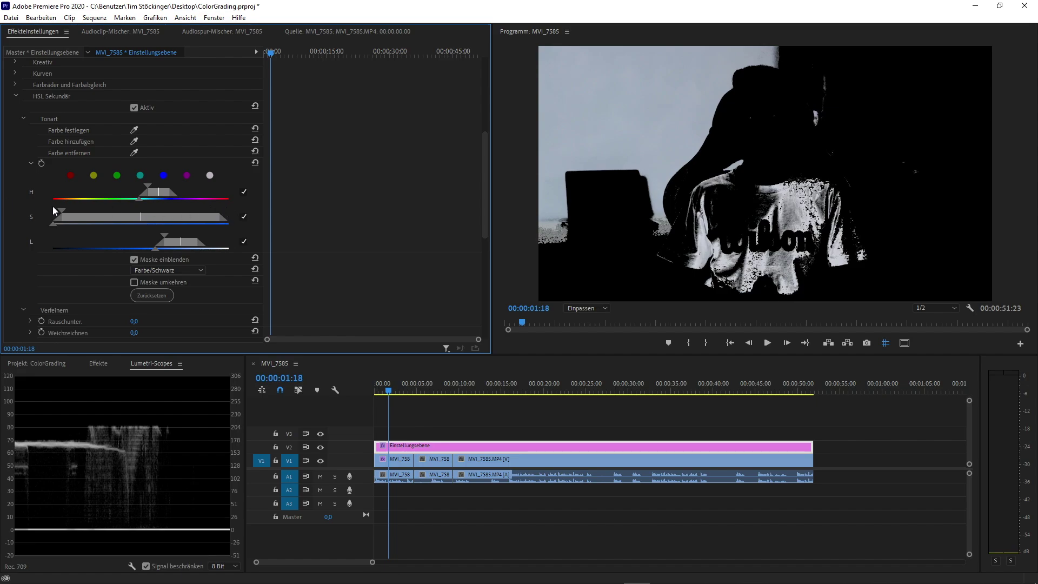
pyautogui.moveTo(56, 209); pyautogui.dragTo(46, 211)
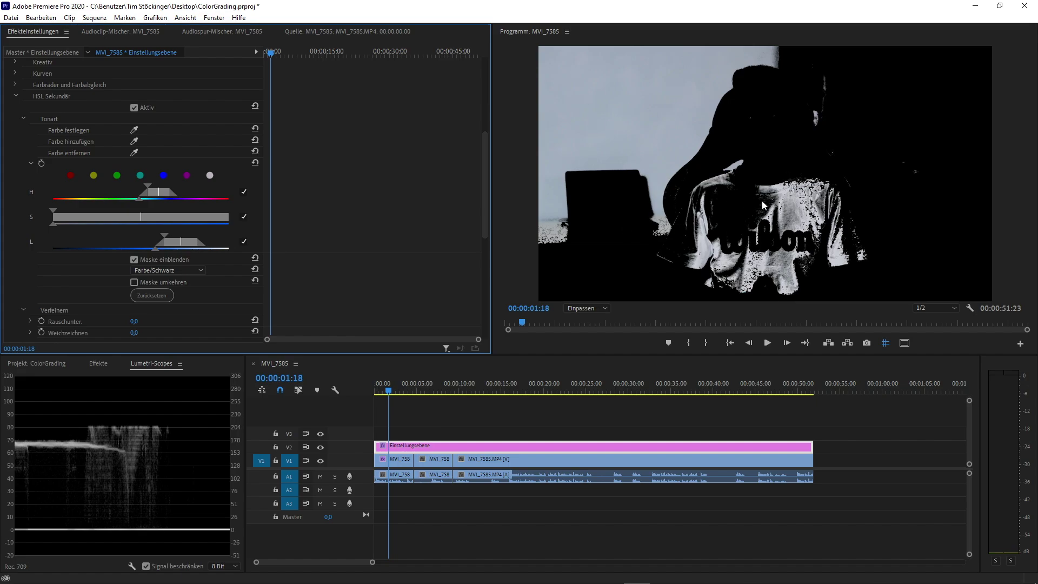
pyautogui.click(134, 260)
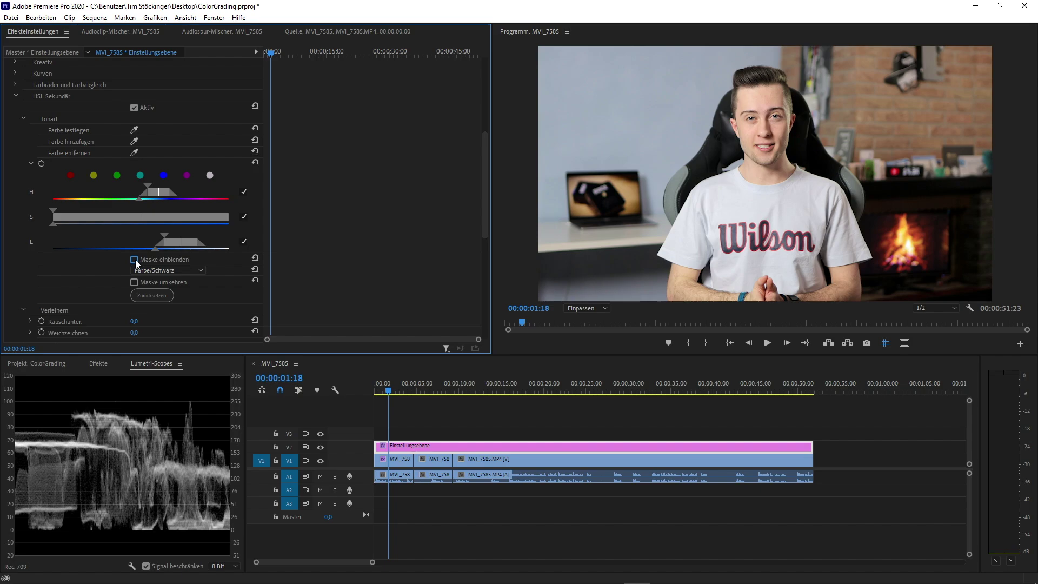
pyautogui.click(135, 259)
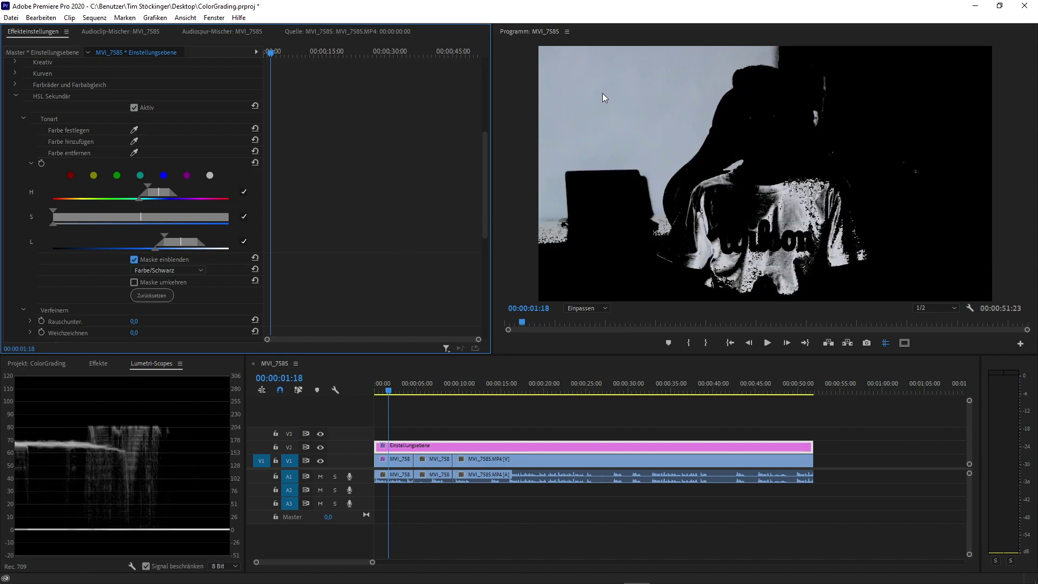
pyautogui.moveTo(163, 236)
pyautogui.mouseDown()
pyautogui.moveTo(141, 234)
pyautogui.moveTo(168, 235)
pyautogui.mouseUp()
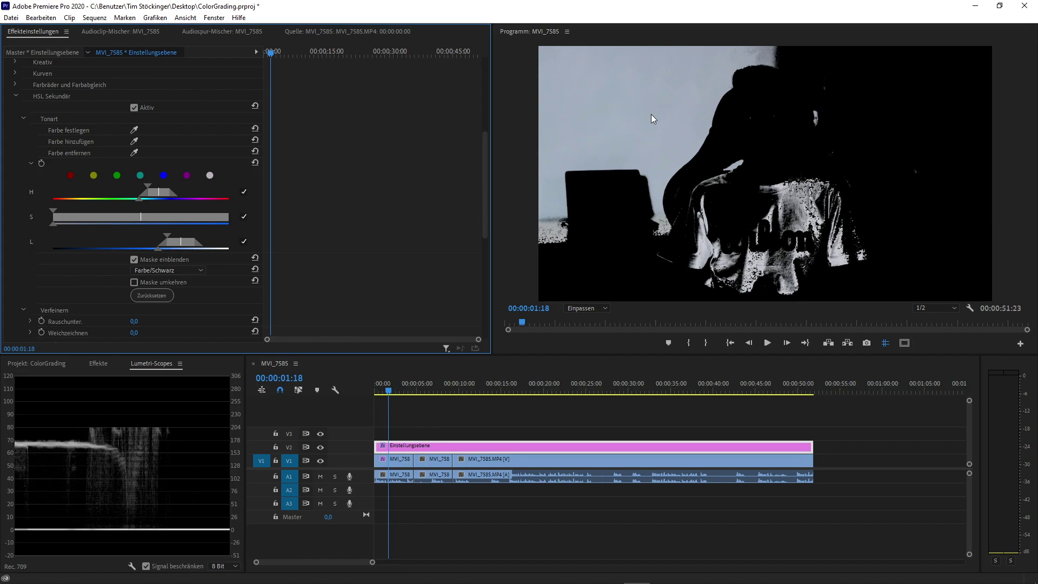
pyautogui.moveTo(167, 235)
pyautogui.mouseDown()
pyautogui.moveTo(179, 246)
pyautogui.moveTo(167, 245)
pyautogui.mouseUp()
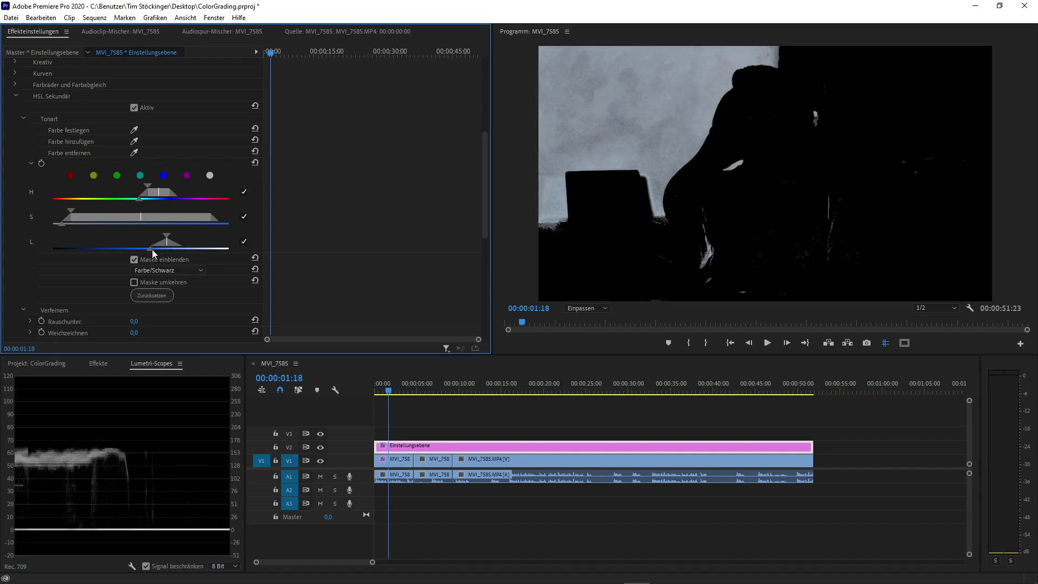
pyautogui.moveTo(150, 249); pyautogui.dragTo(151, 251)
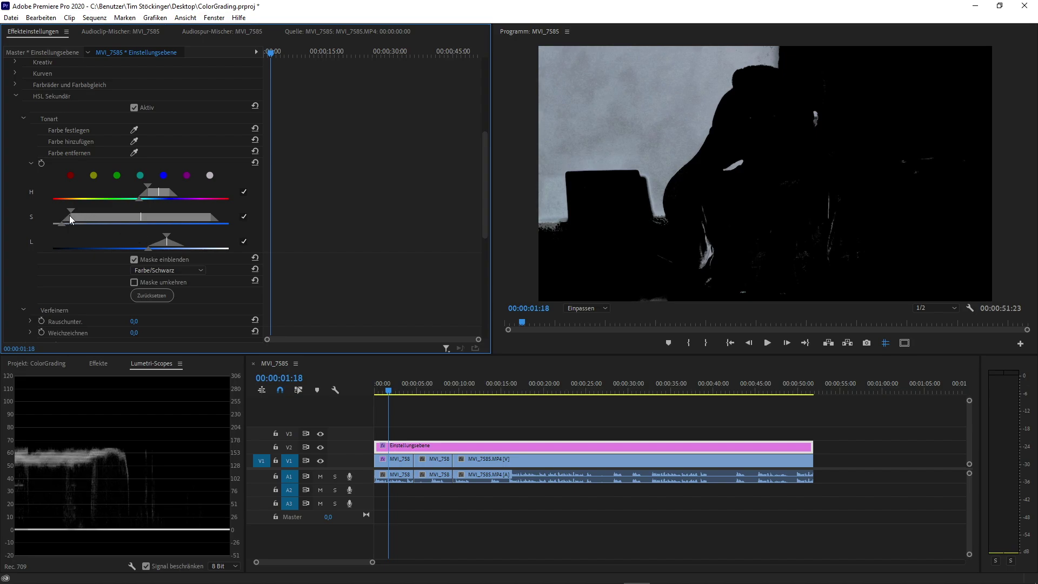
pyautogui.moveTo(71, 211); pyautogui.dragTo(76, 210)
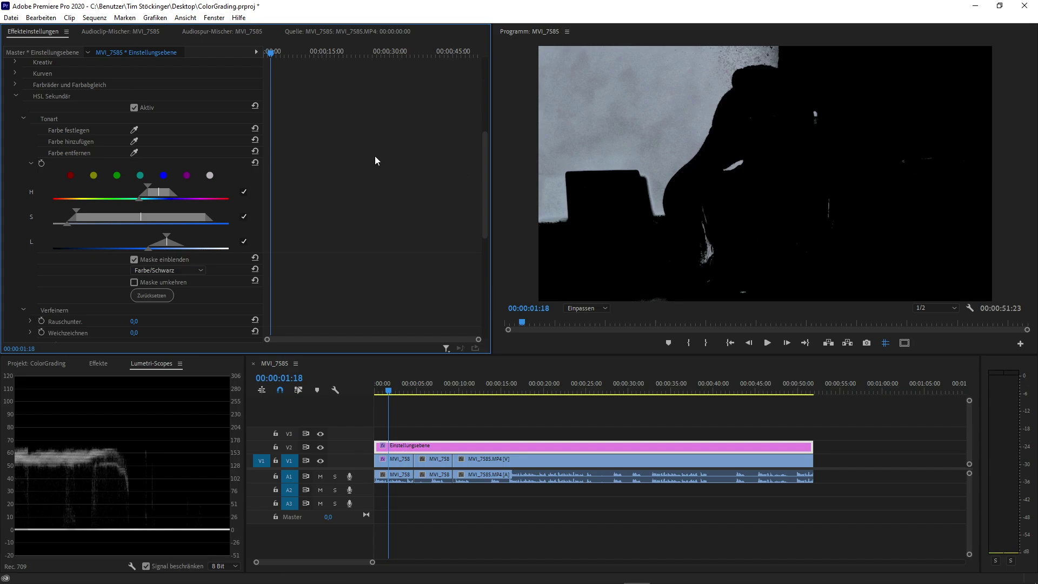
# Step: Hide the mask preview, then try brightening and pink-tinting the wall, resetting both
pyautogui.click(133, 259)
pyautogui.scroll(-2, 310, 214)
pyautogui.scroll(-3, 316, 211)
pyautogui.scroll(-2, 319, 208)
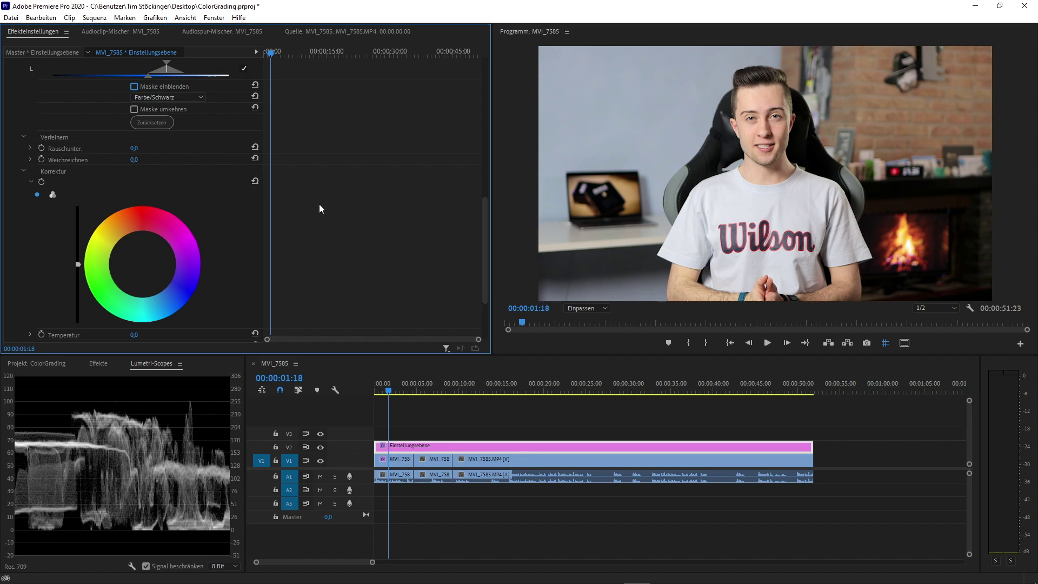
pyautogui.scroll(-3, 322, 208)
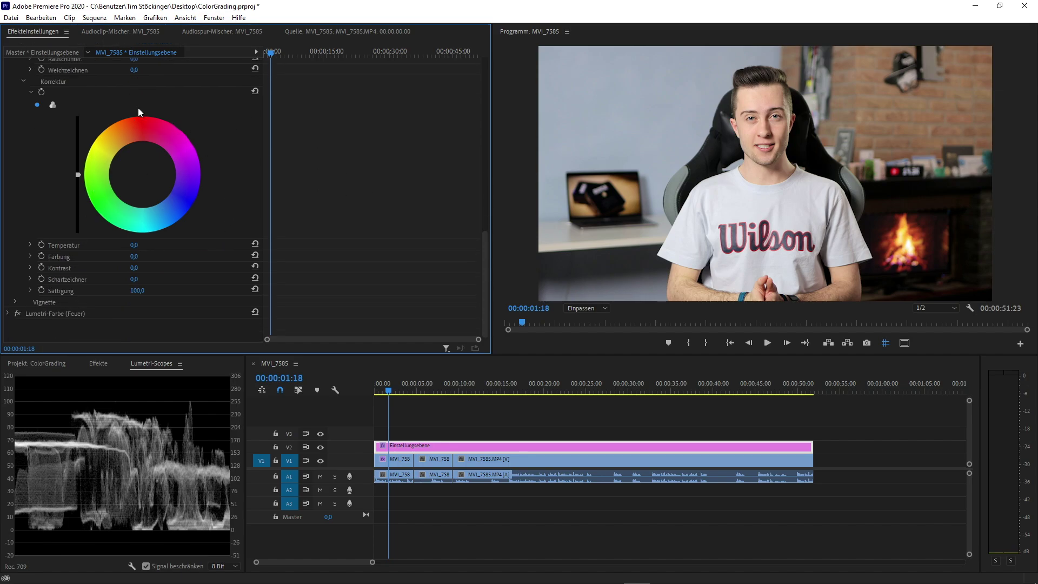
pyautogui.moveTo(78, 175)
pyautogui.mouseDown()
pyautogui.moveTo(78, 125)
pyautogui.moveTo(78, 221)
pyautogui.mouseUp()
pyautogui.doubleClick(80, 172)
pyautogui.moveTo(141, 174)
pyautogui.mouseDown()
pyautogui.moveTo(173, 210)
pyautogui.moveTo(136, 116)
pyautogui.mouseUp()
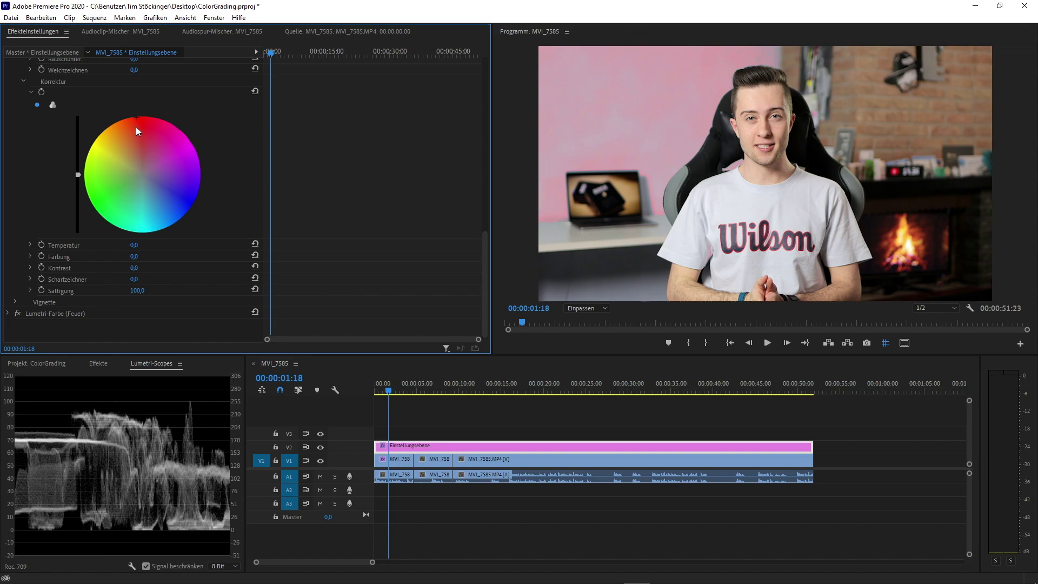
pyautogui.doubleClick(136, 119)
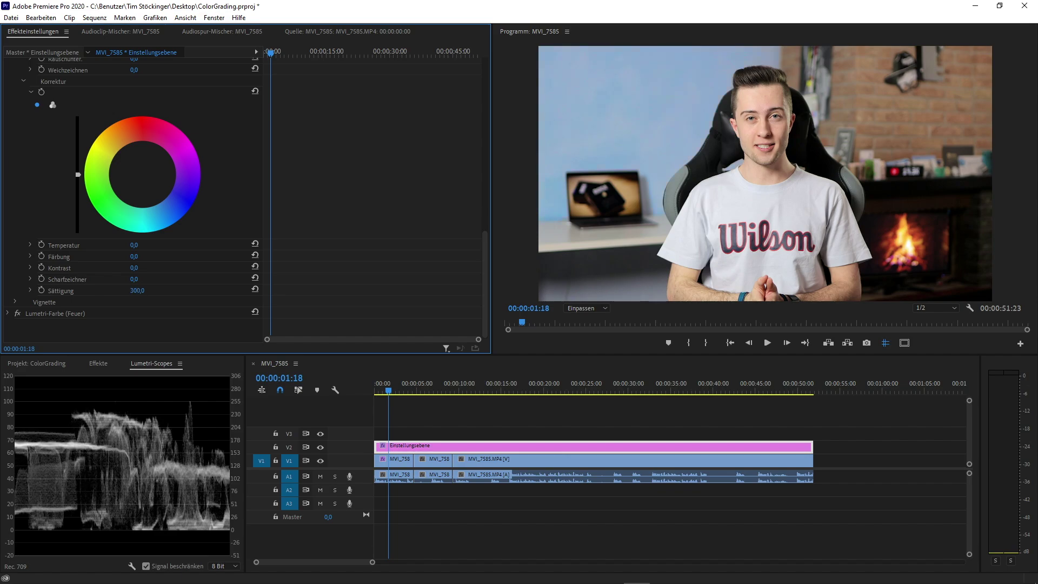
# Step: Try sharpening at 100, then reset Färbung, Kontrast, Scharfzeichner to 0 and Sättigung to 100
pyautogui.moveTo(132, 280)
pyautogui.mouseDown()
pyautogui.moveTo(145, 272)
pyautogui.moveTo(103, 268)
pyautogui.moveTo(174, 239)
pyautogui.mouseUp()
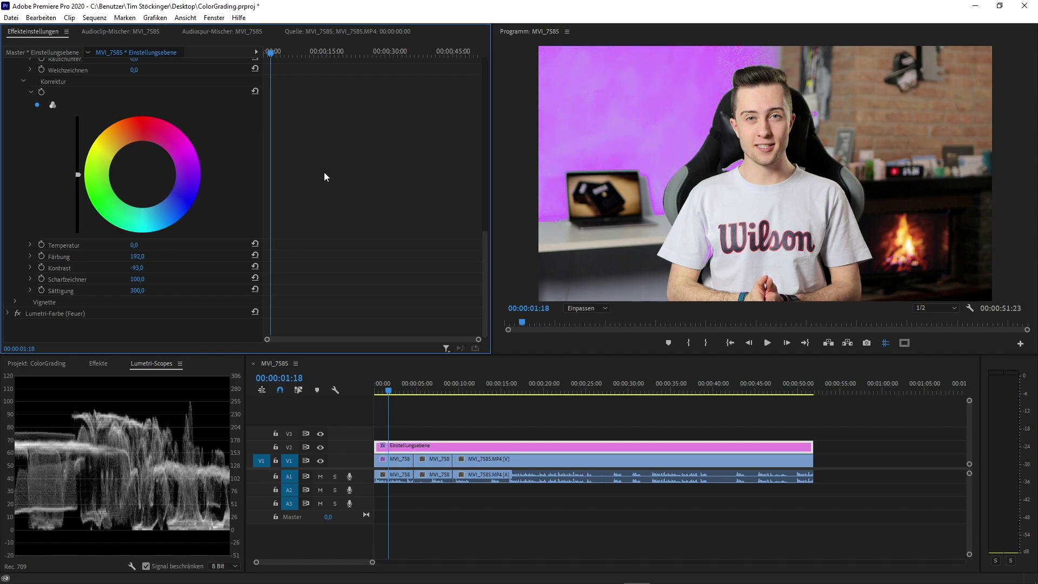
pyautogui.click(255, 254)
pyautogui.click(254, 266)
pyautogui.click(255, 277)
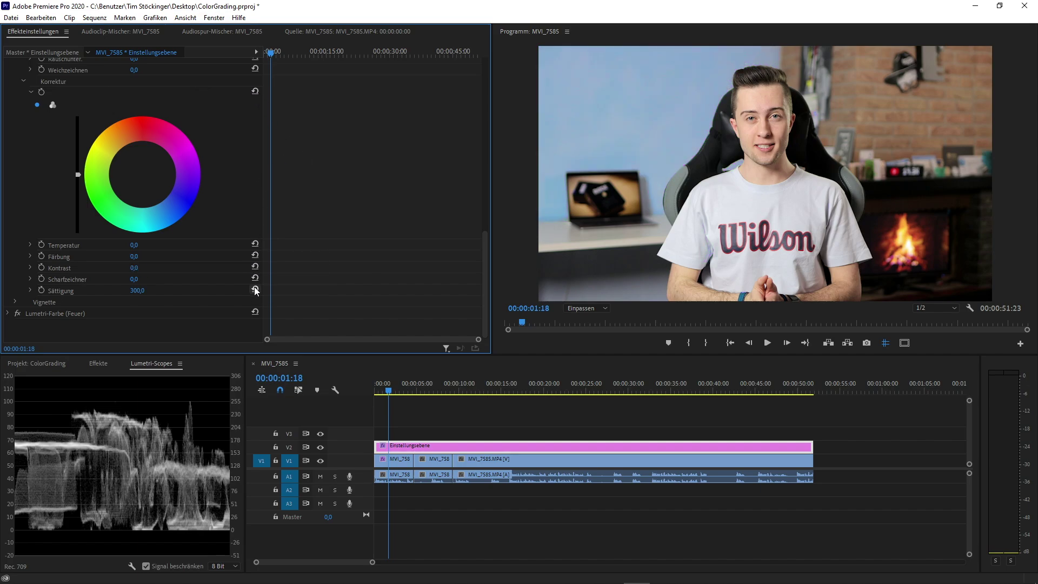
pyautogui.click(255, 289)
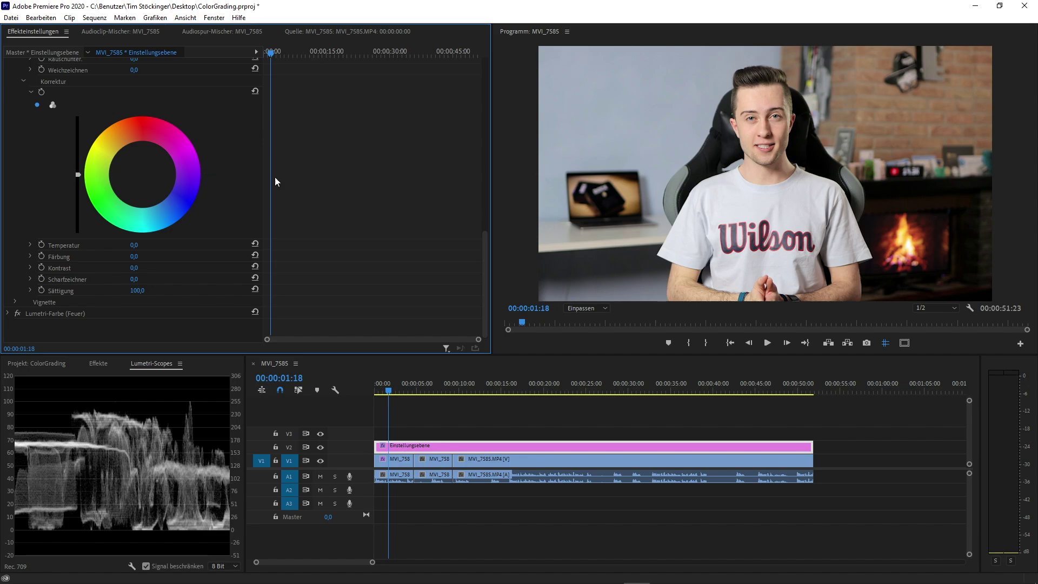
# Step: Collapse HSL Sekundär and expand the Vignette section
pyautogui.scroll(5, 352, 199)
pyautogui.scroll(3, 351, 200)
pyautogui.scroll(1, 351, 199)
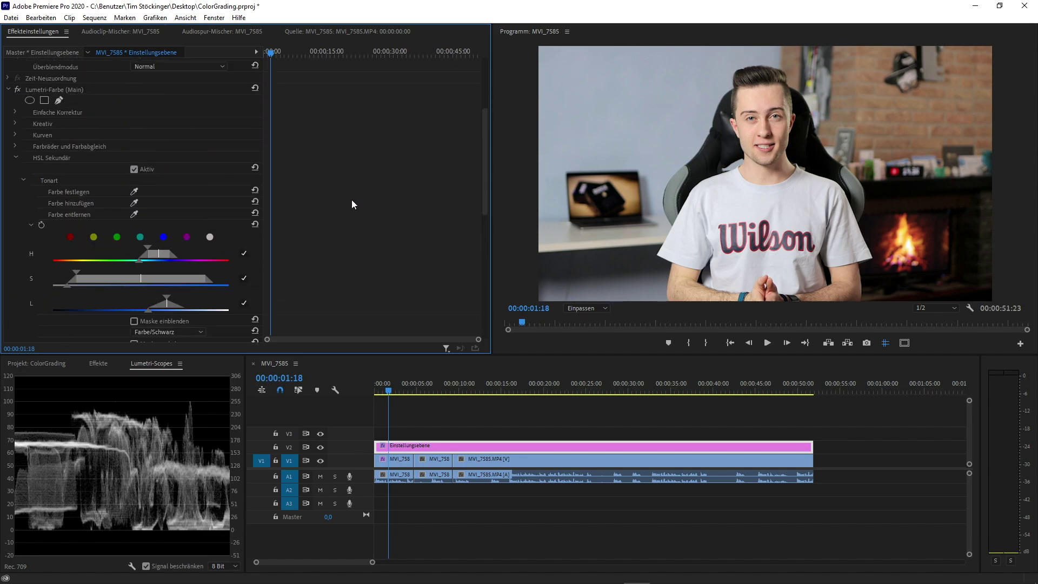
pyautogui.click(14, 158)
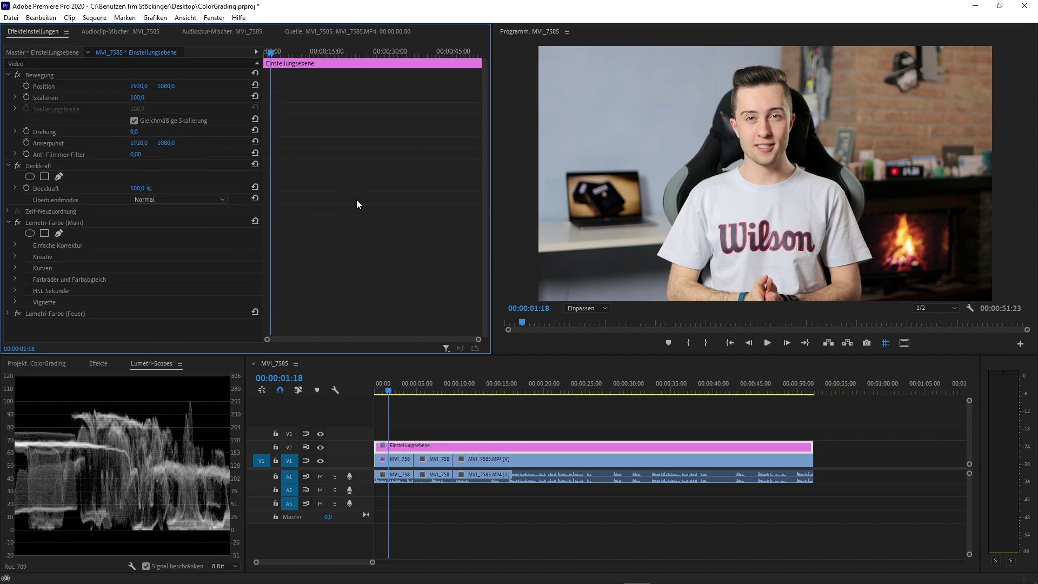
pyautogui.click(14, 302)
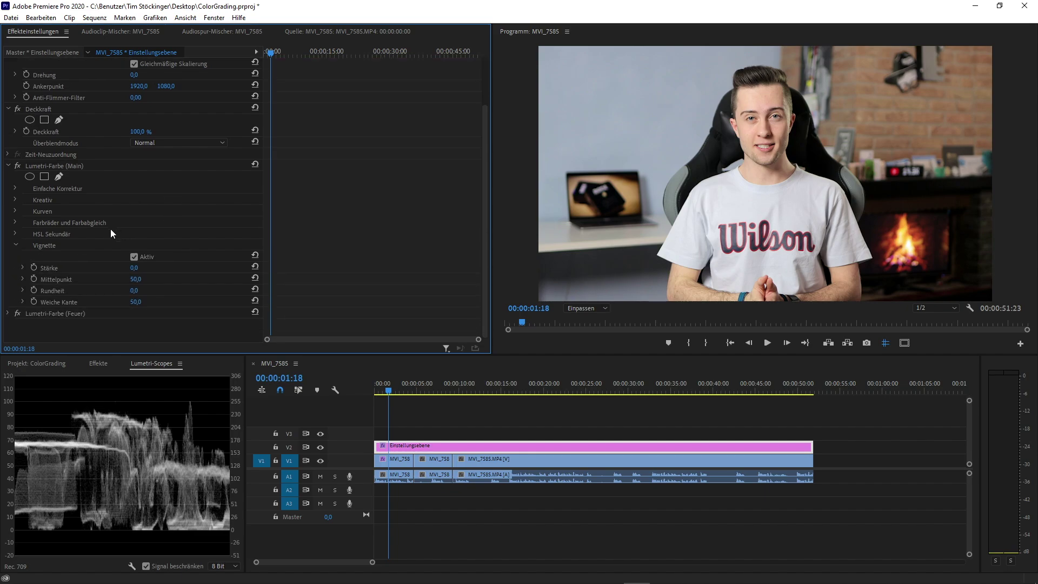
# Step: Experiment with vignette amount -1, feather 0 and midpoint 0, then drag the midpoint larger
pyautogui.click(131, 268)
pyautogui.write('-1')
pyautogui.press('Return')
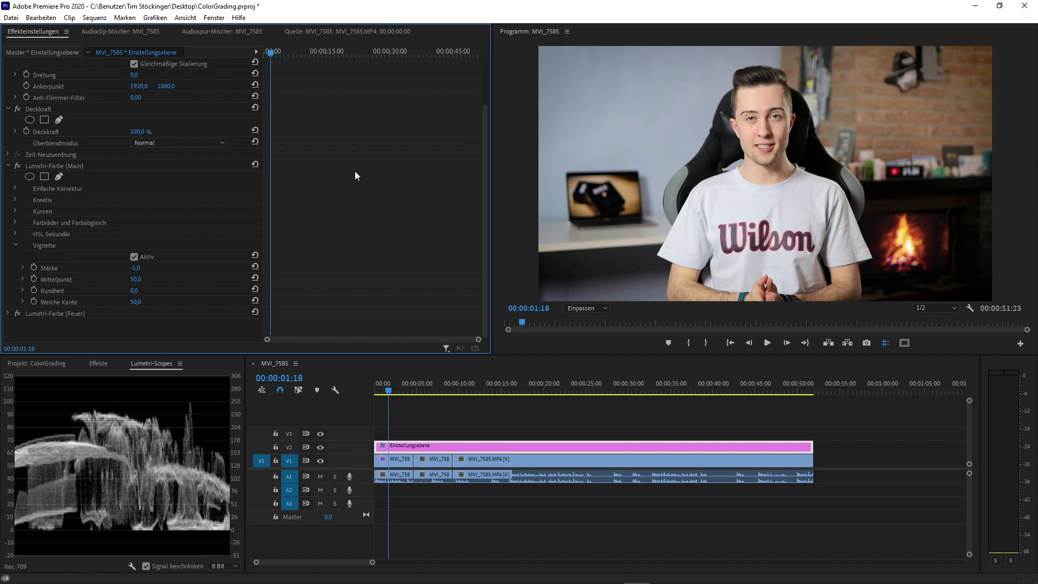
pyautogui.click(145, 299)
pyautogui.write('0')
pyautogui.press('Return')
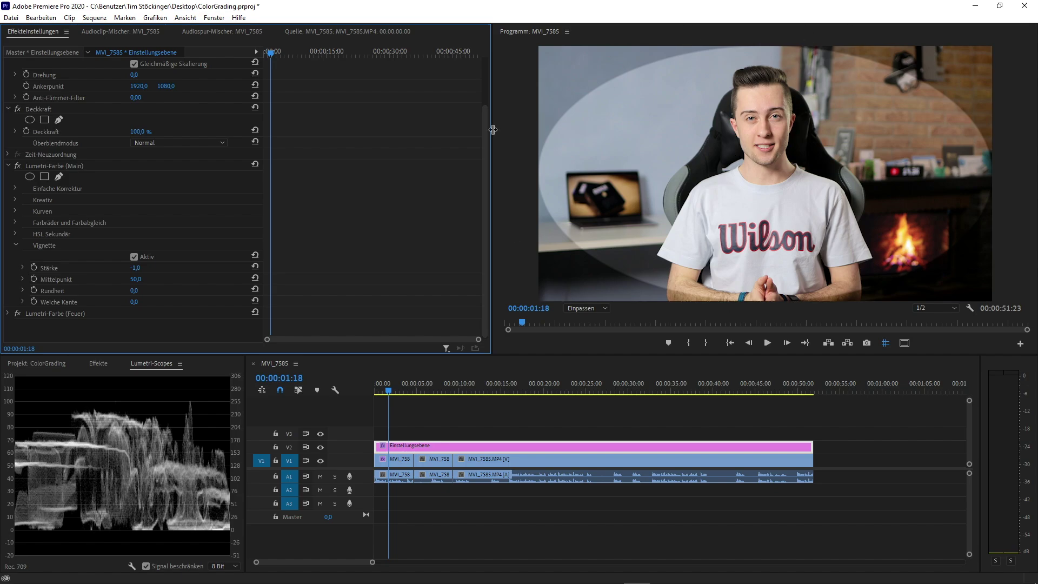
pyautogui.click(135, 279)
pyautogui.write('0')
pyautogui.press('Return')
pyautogui.moveTo(133, 278)
pyautogui.mouseDown()
pyautogui.moveTo(156, 279)
pyautogui.moveTo(111, 290)
pyautogui.moveTo(188, 290)
pyautogui.moveTo(100, 291)
pyautogui.moveTo(168, 290)
pyautogui.mouseUp()
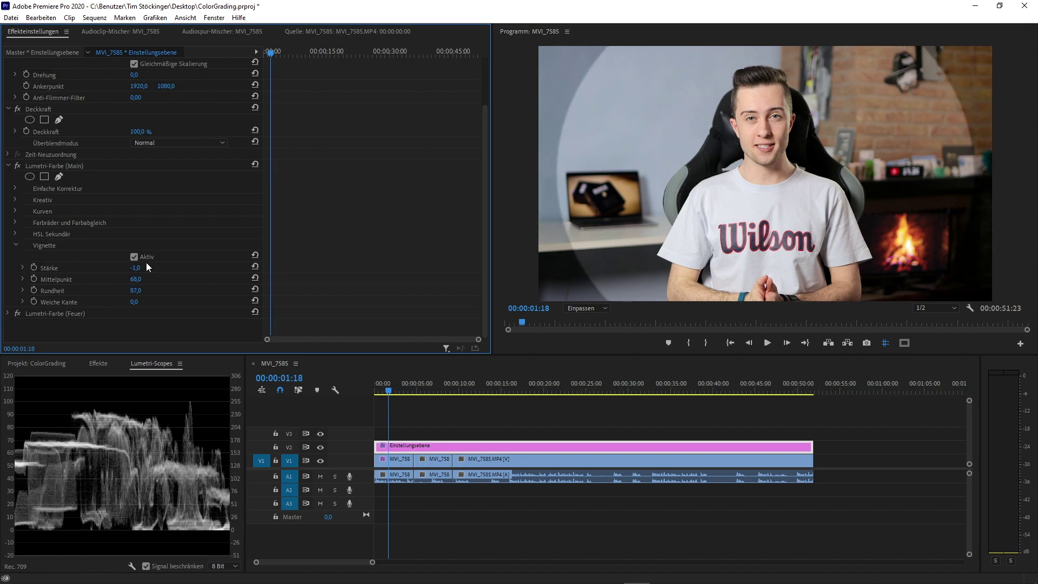
# Step: Reset all vignette values, then set Stärke to -0,3 and Mittelpunkt to 60
pyautogui.click(255, 267)
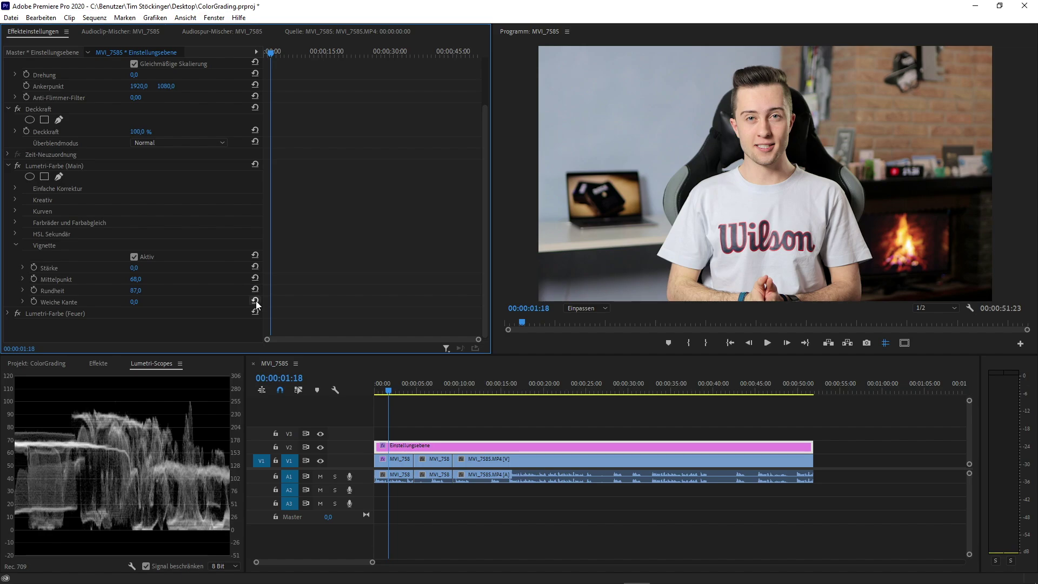
pyautogui.click(256, 300)
pyautogui.click(255, 278)
pyautogui.click(255, 290)
pyautogui.click(145, 267)
pyautogui.write('-0')
pyautogui.press('Return')
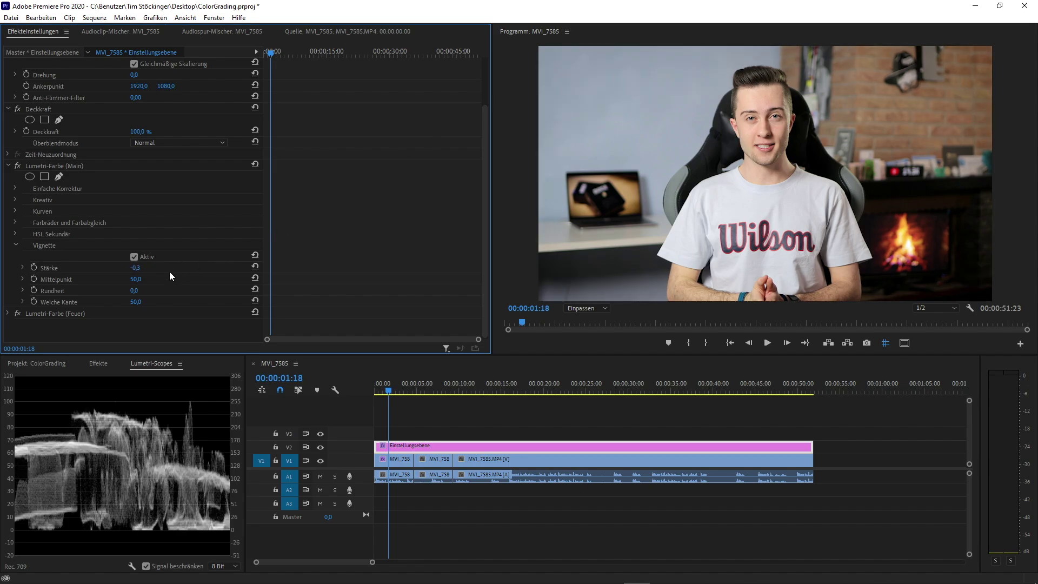
pyautogui.click(136, 279)
pyautogui.write('60')
pyautogui.press('Return')
# Step: Toggle the vignette off and on to compare, leaving it active
pyautogui.click(134, 258)
pyautogui.click(134, 257)
pyautogui.click(134, 257)
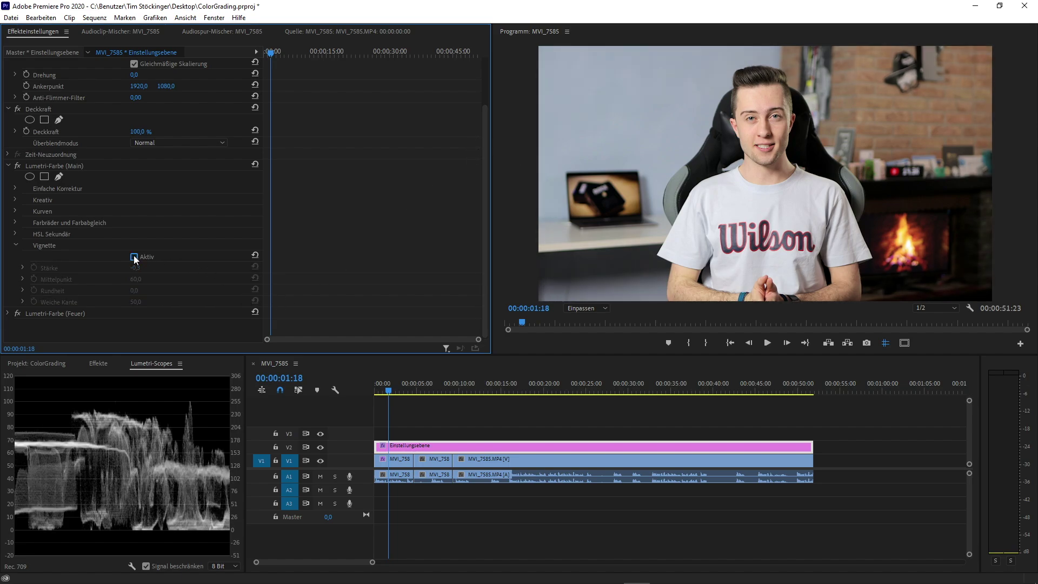
pyautogui.click(134, 258)
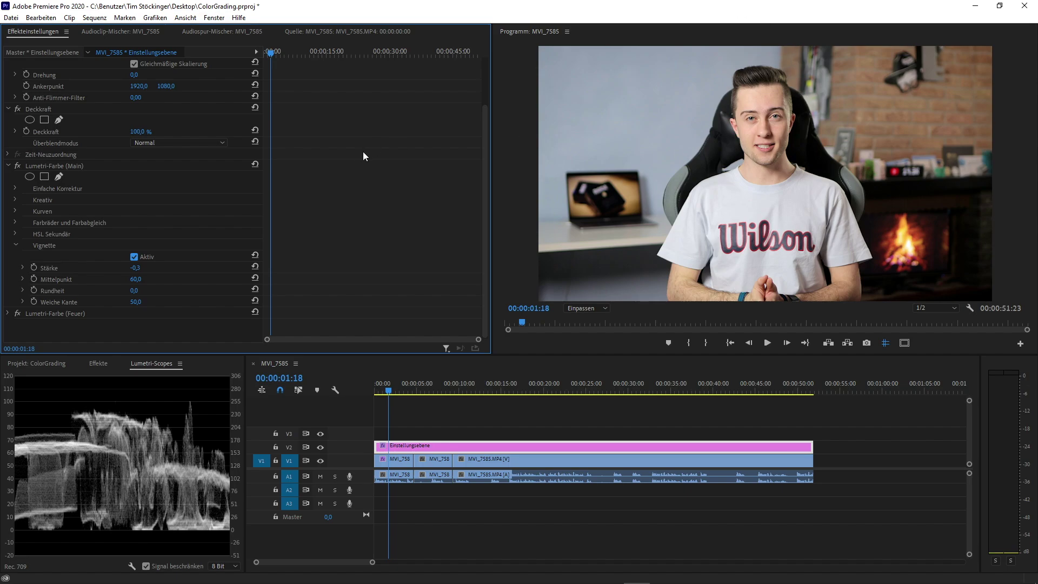
pyautogui.hotkey('shift', '3')
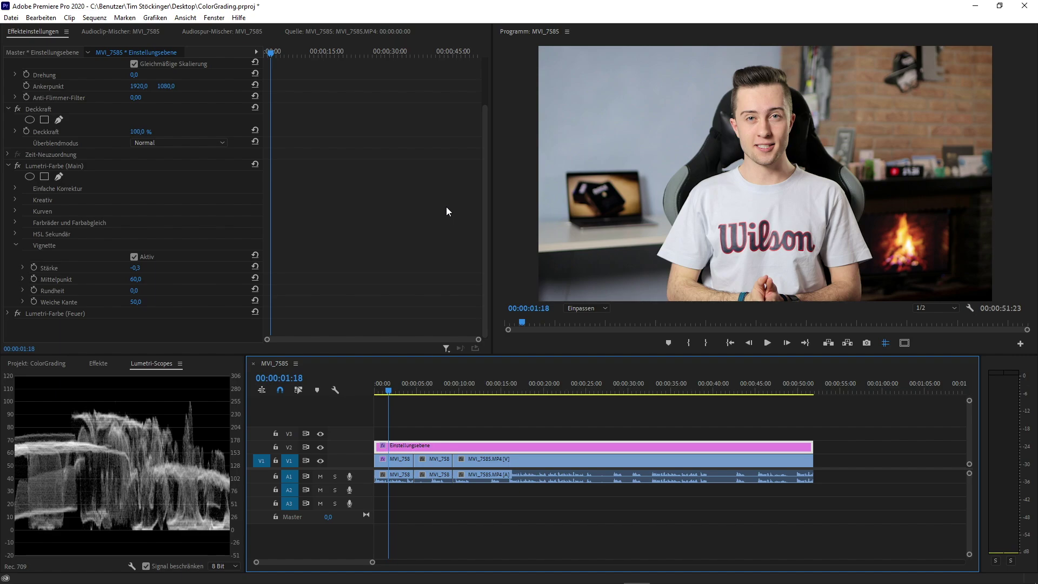
pyautogui.click(320, 448)
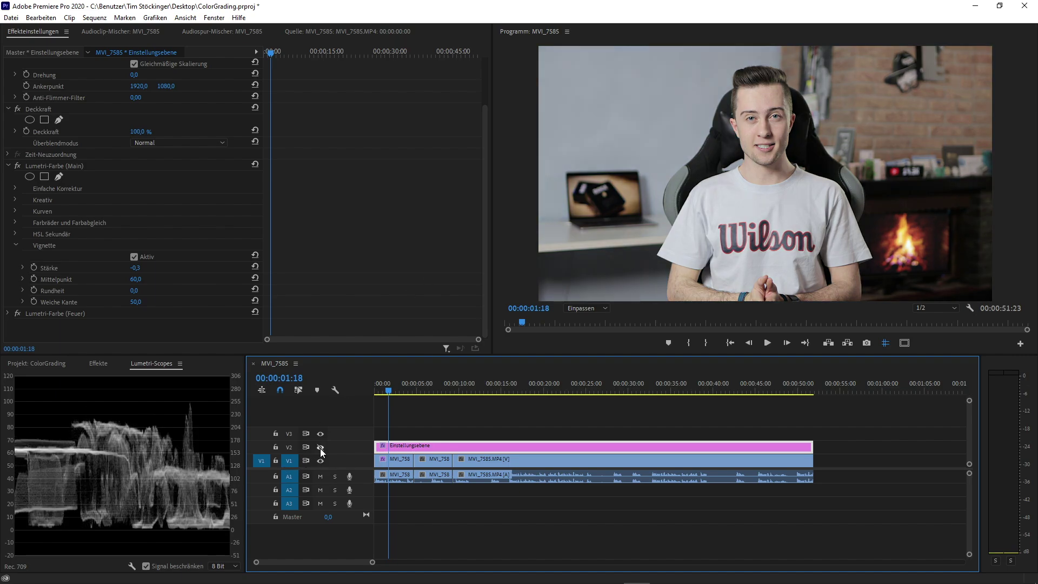
pyautogui.click(320, 448)
pyautogui.click(320, 448)
pyautogui.click(320, 448)
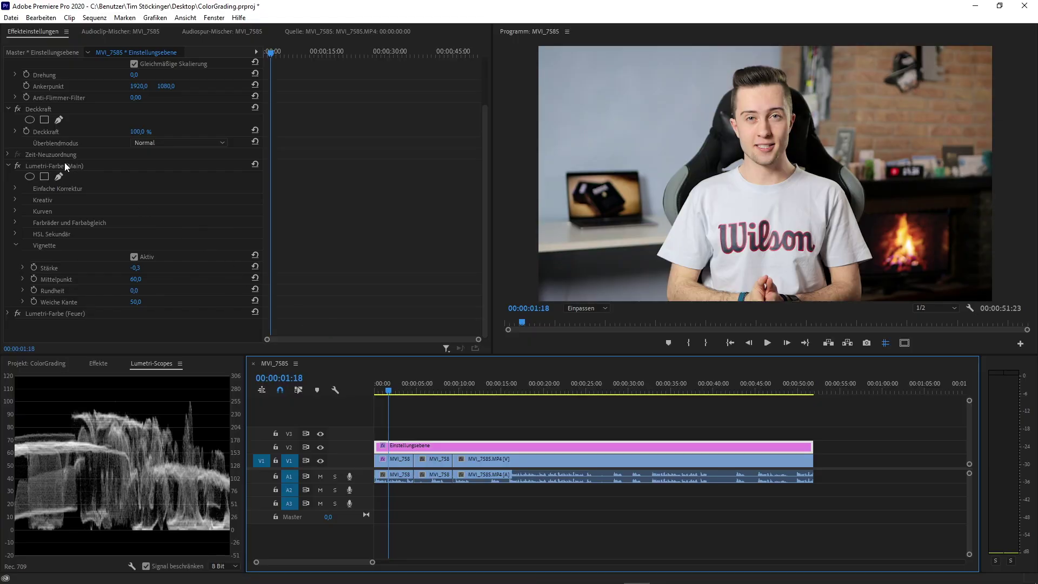
# Step: Collapse Lumetri-Farbe (Main), show the Effekte list, and zoom the Program monitor to 10 %
pyautogui.click(8, 165)
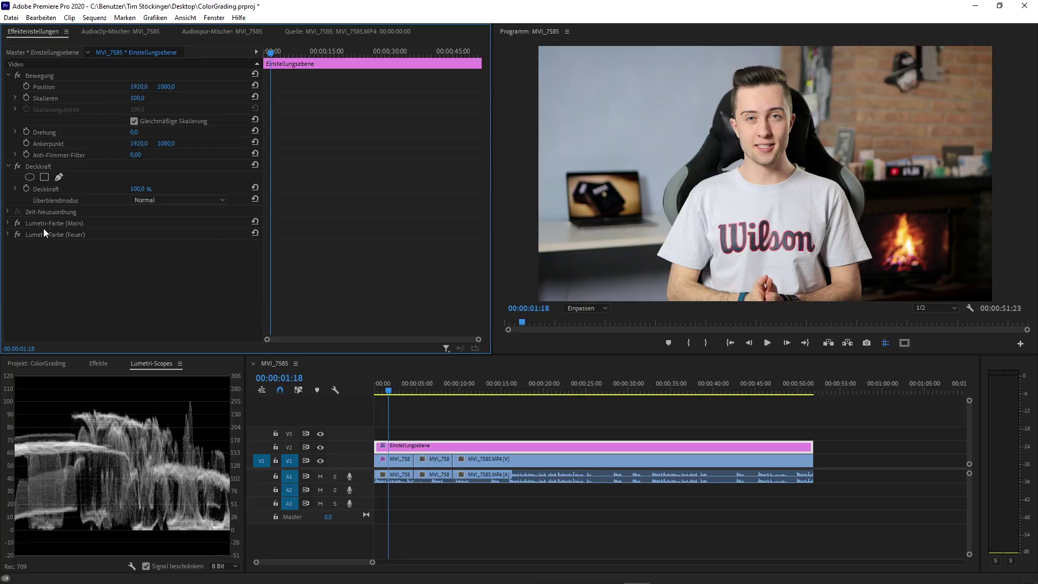
pyautogui.click(99, 361)
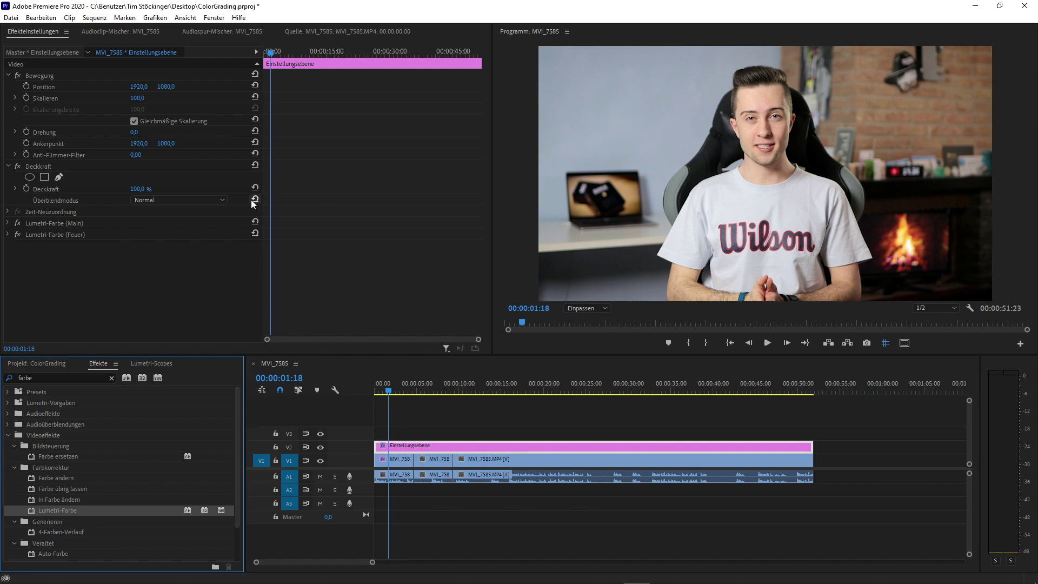
pyautogui.click(575, 307)
pyautogui.click(583, 333)
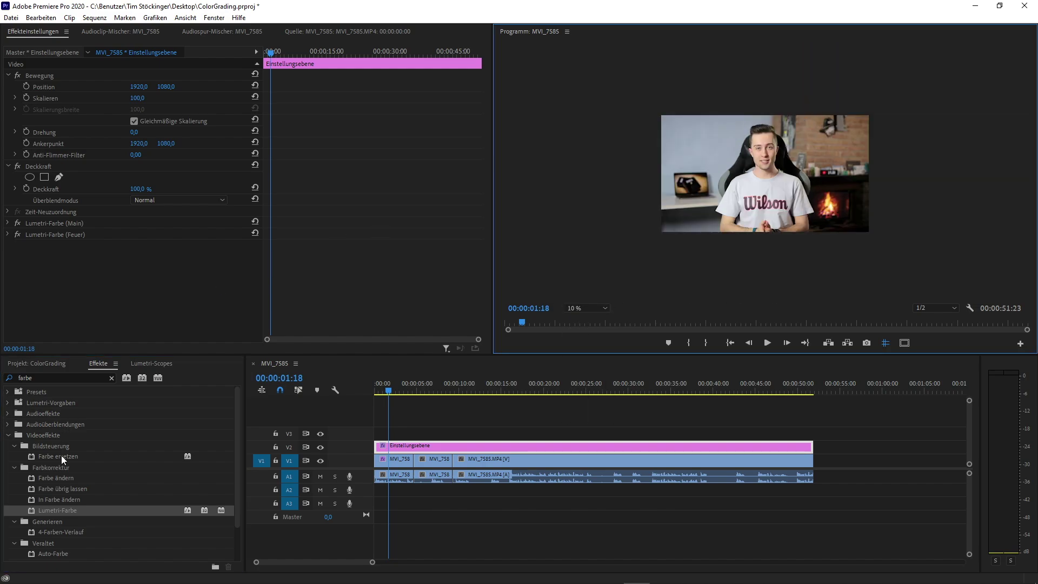
# Step: Add a third Lumetri-Farbe and shape its mask over the right fireplace side, feathered 400
pyautogui.moveTo(73, 508); pyautogui.dragTo(109, 288)
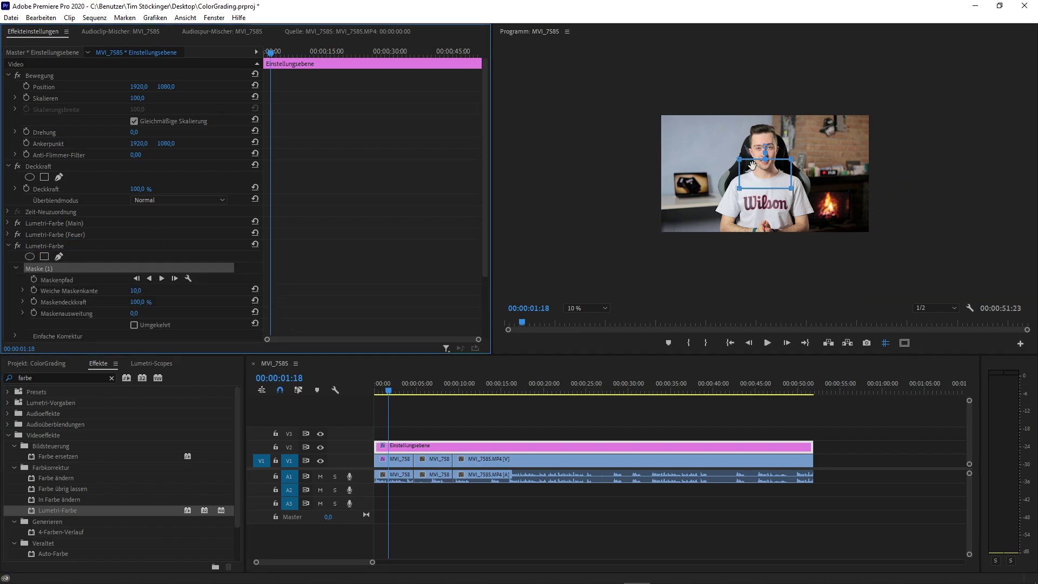
pyautogui.moveTo(752, 165); pyautogui.dragTo(758, 160)
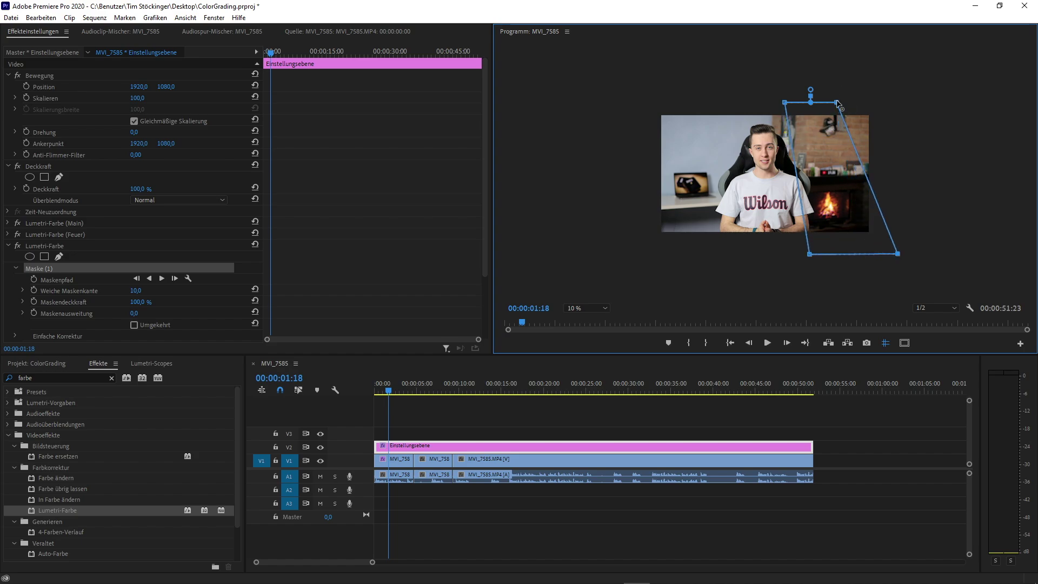
pyautogui.moveTo(837, 102); pyautogui.dragTo(901, 99)
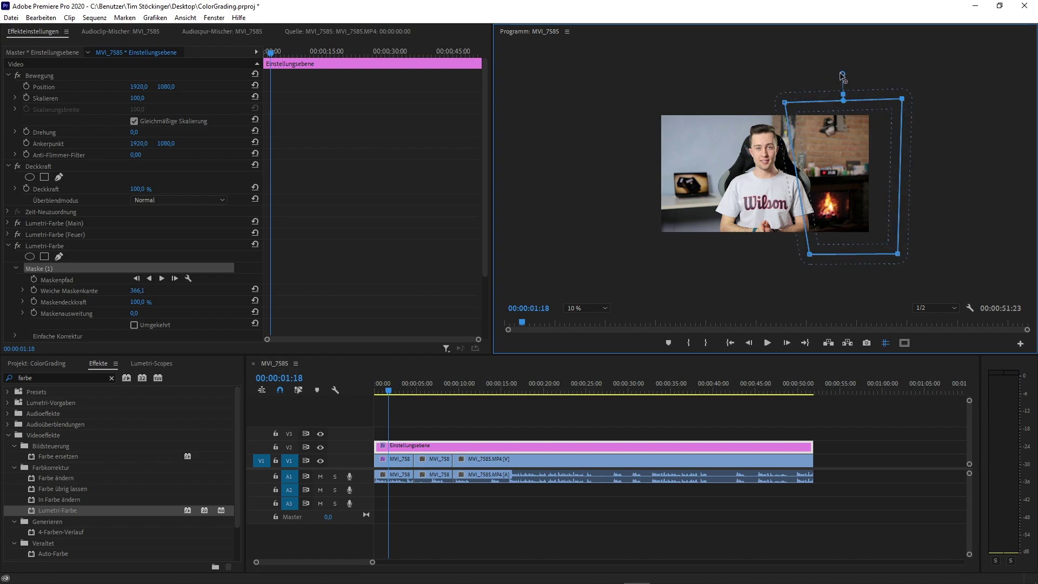
pyautogui.moveTo(825, 232); pyautogui.dragTo(827, 229)
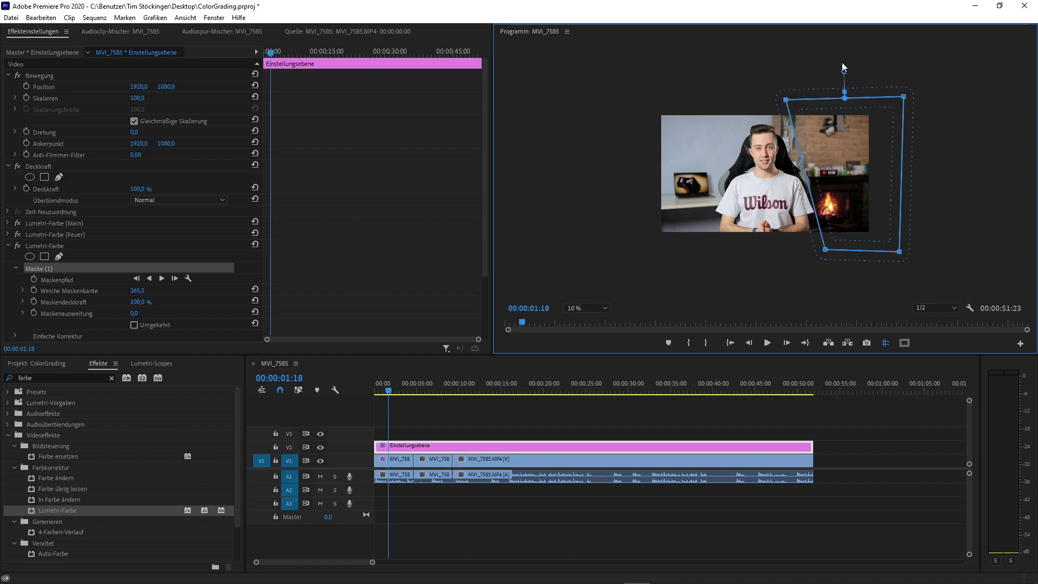
pyautogui.moveTo(842, 159); pyautogui.dragTo(840, 157)
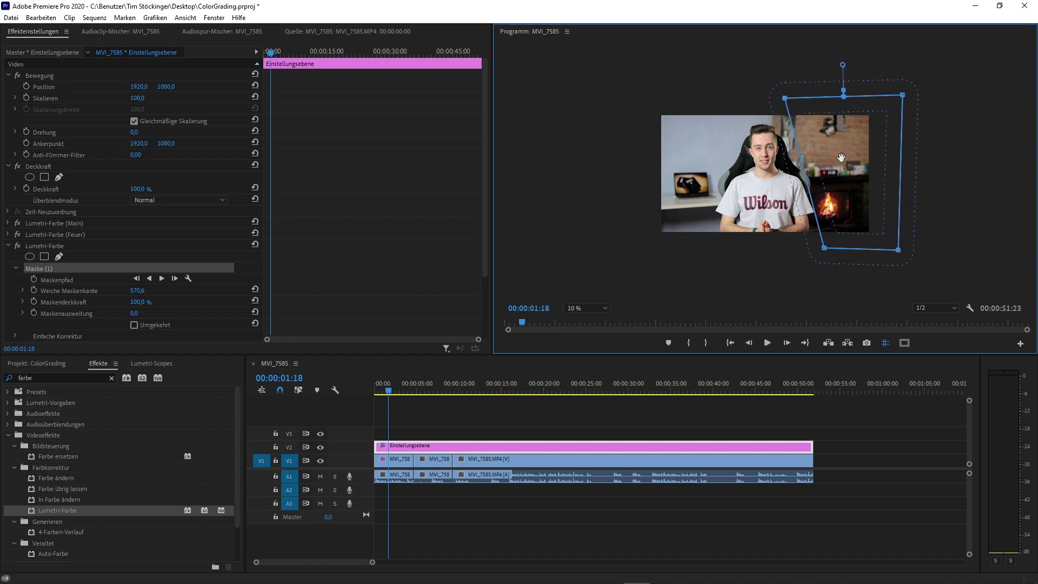
pyautogui.click(141, 291)
pyautogui.write('400')
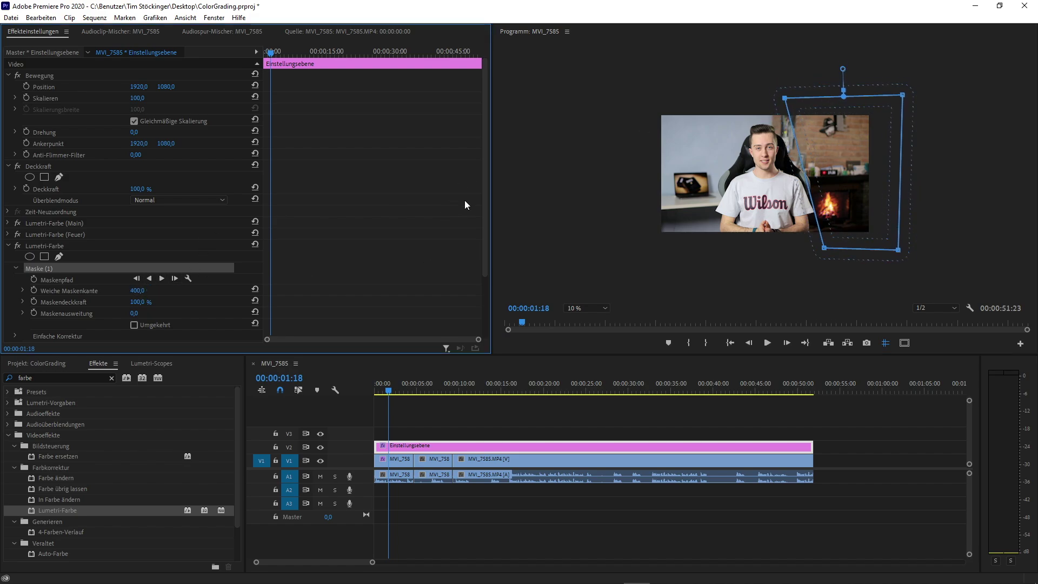
pyautogui.scroll(-3, 302, 185)
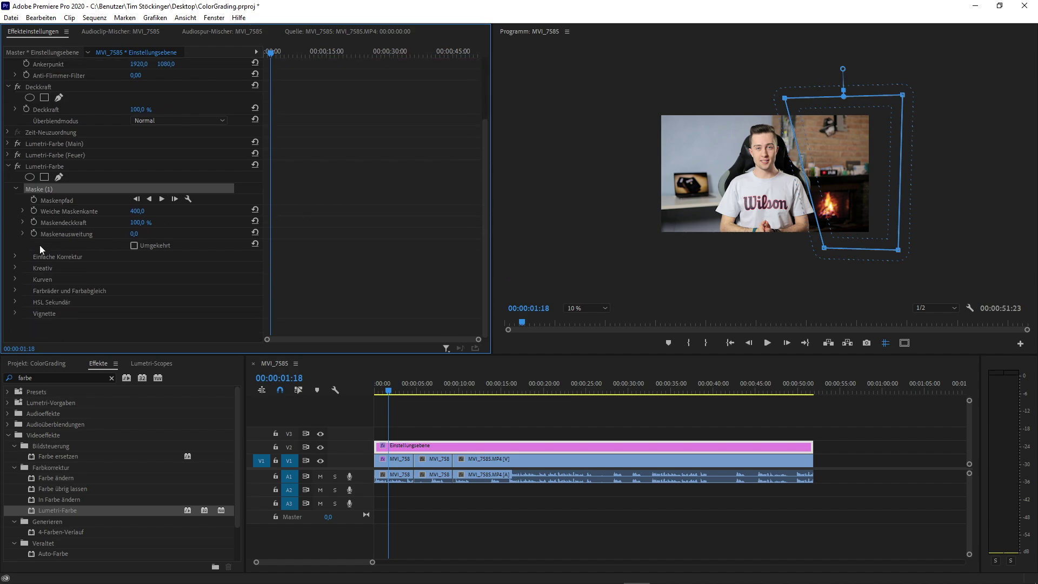
# Step: Raise the new grade's Einfache Korrektur Belichtung to 1,0
pyautogui.click(16, 255)
pyautogui.scroll(-5, 346, 210)
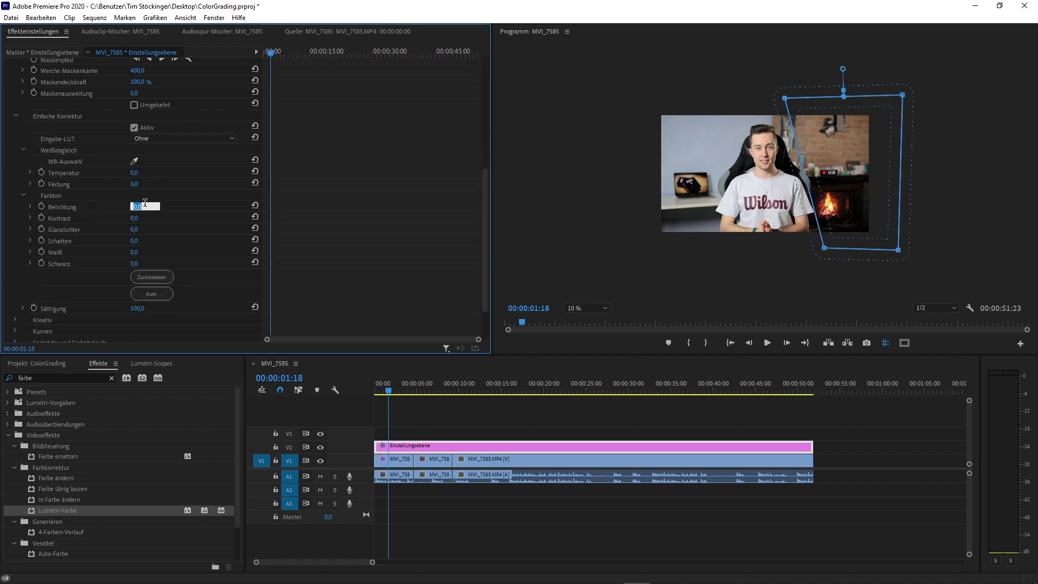
pyautogui.write('1')
pyautogui.press('Return')
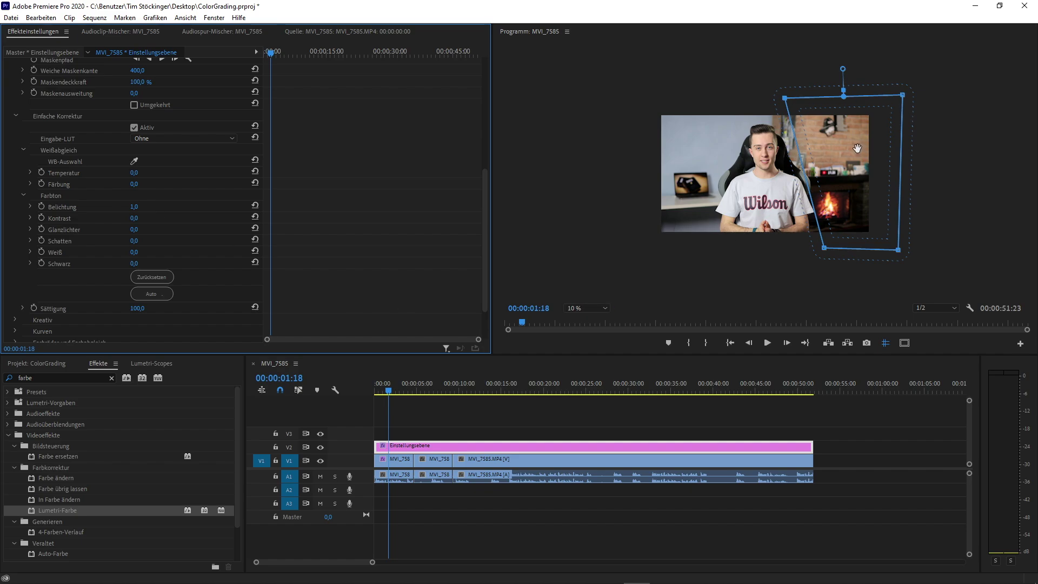